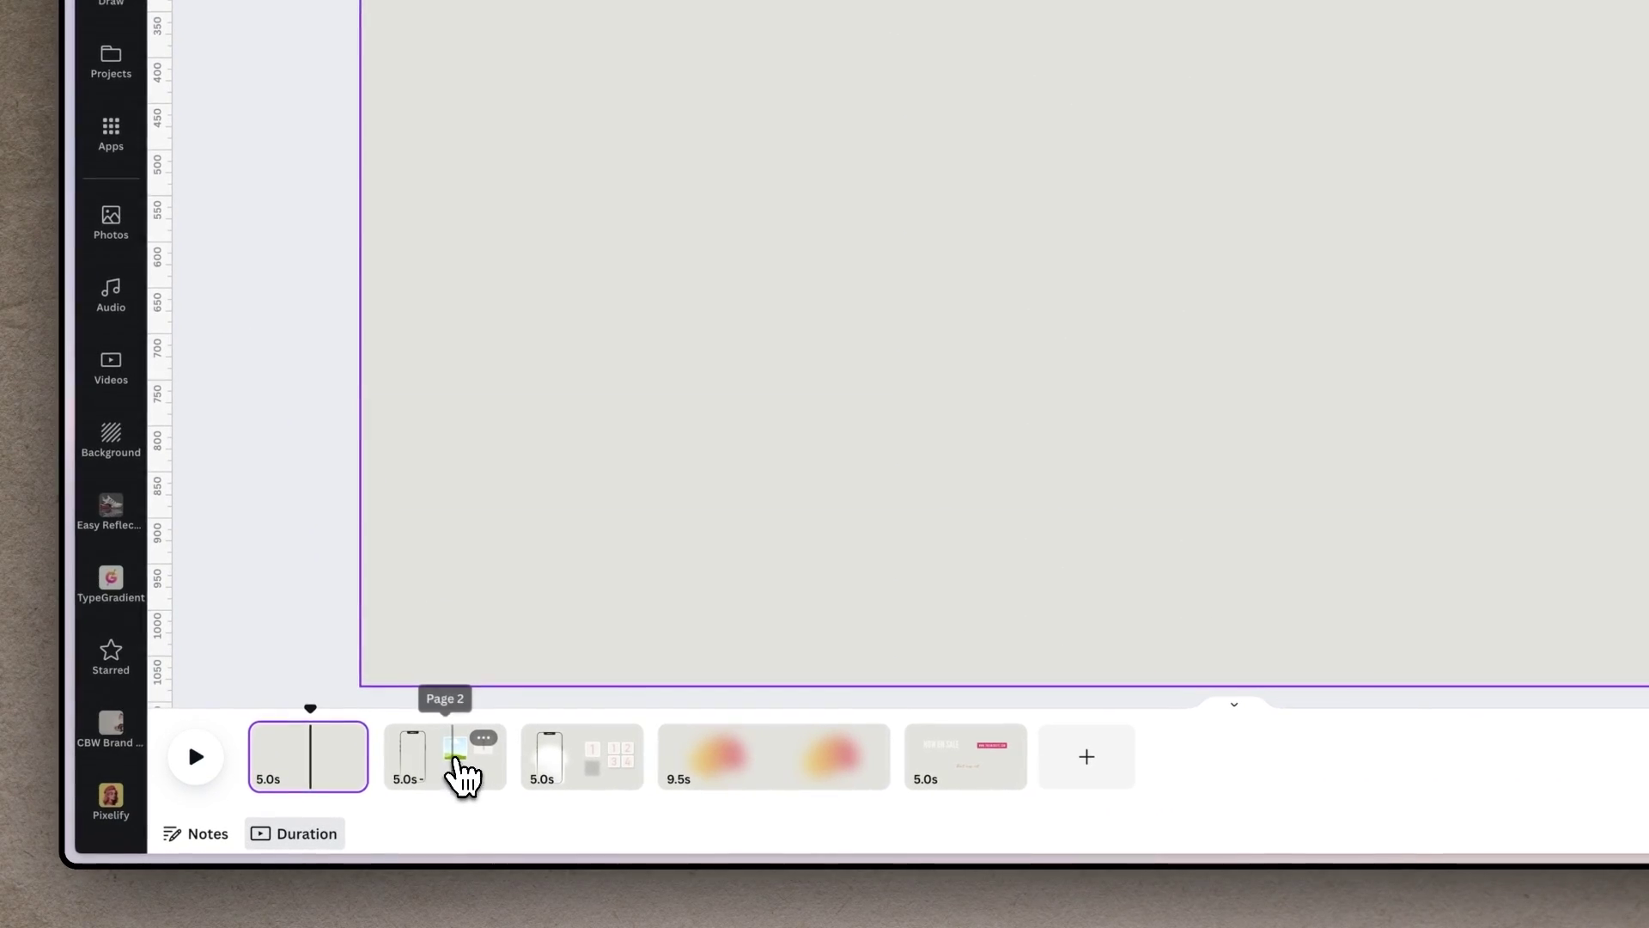
On page 2, place the photo with the number 1 into the white-bordered square picture frame
click(456, 764)
click(708, 205)
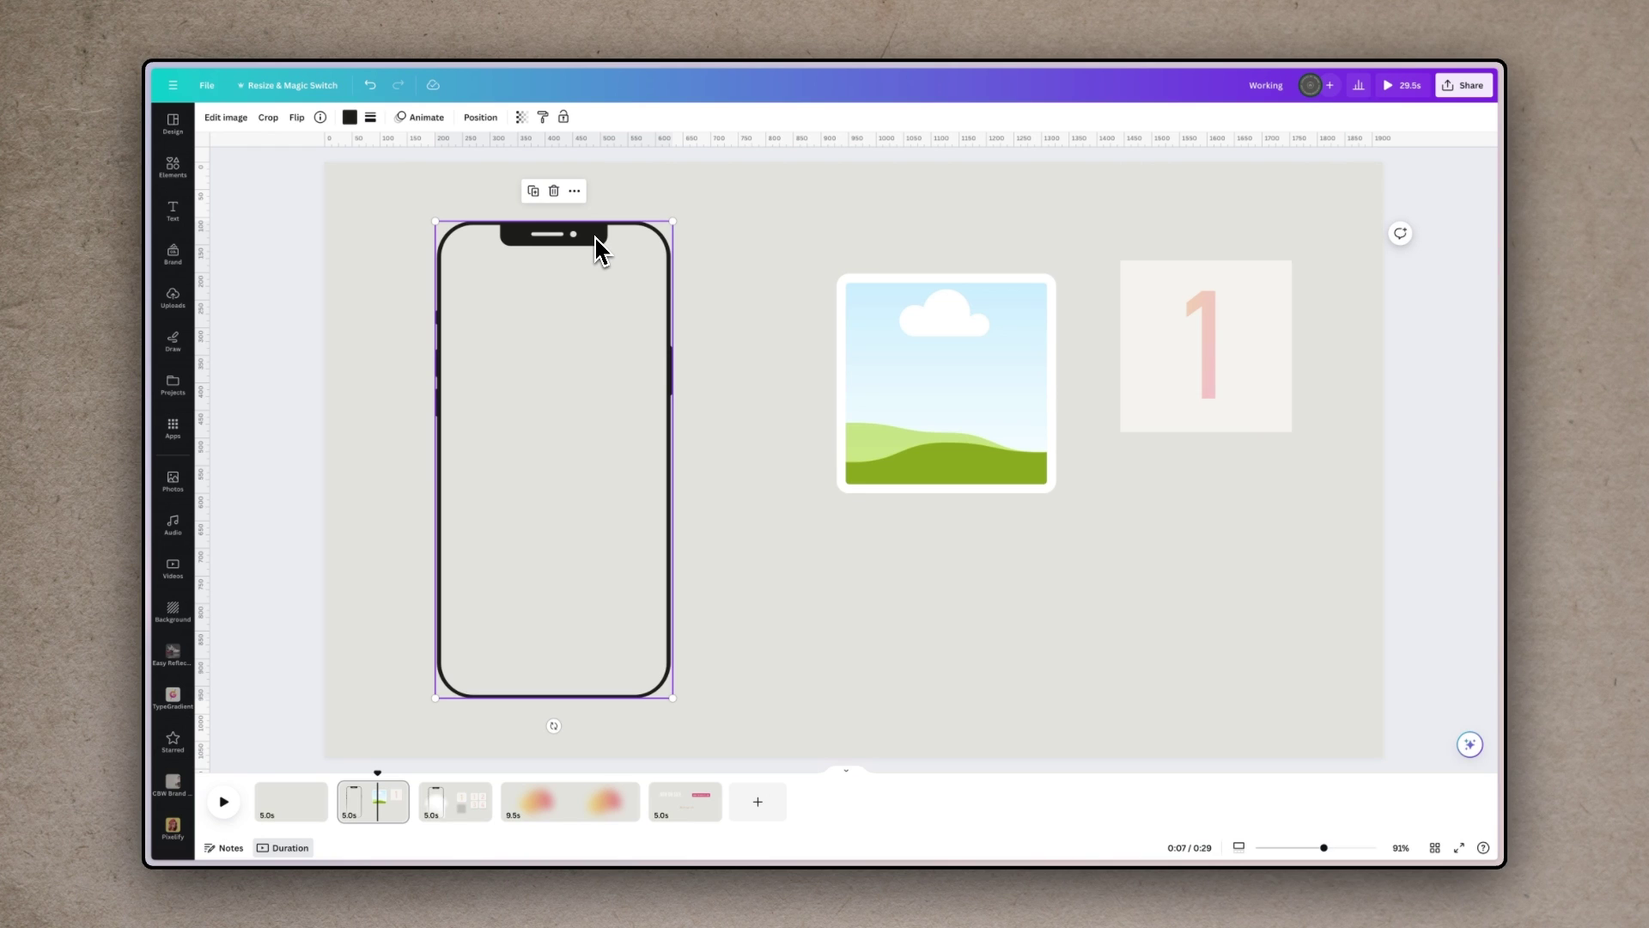
click(957, 378)
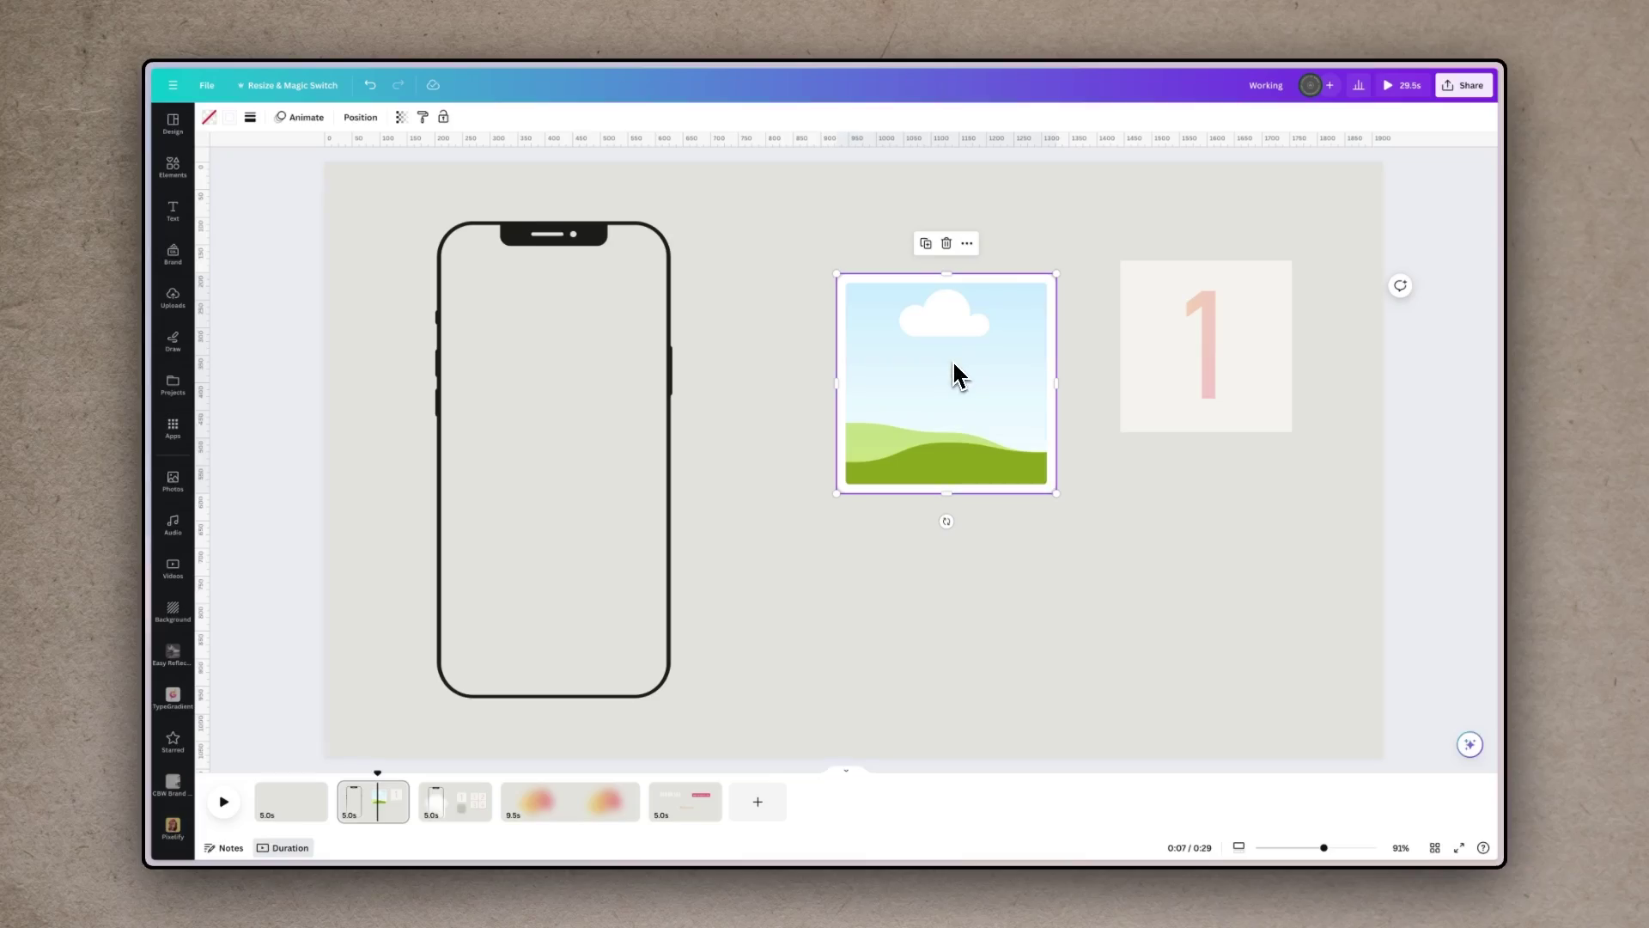
click(1175, 327)
drag(1229, 381, 1219, 340)
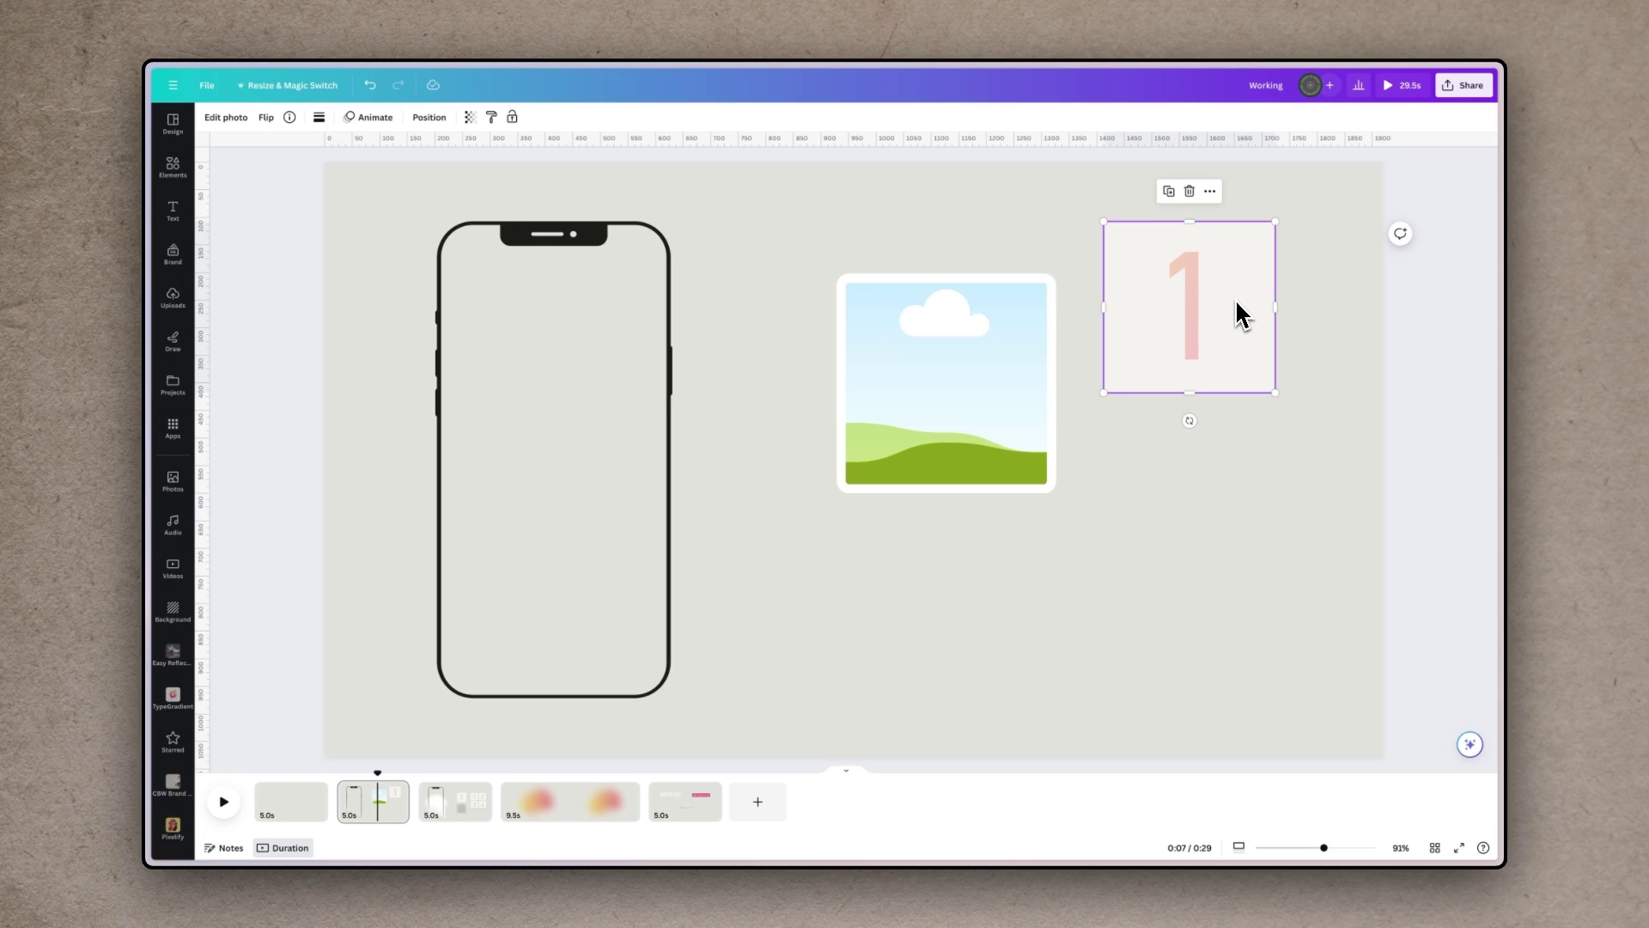
drag(1218, 316, 966, 380)
click(1171, 314)
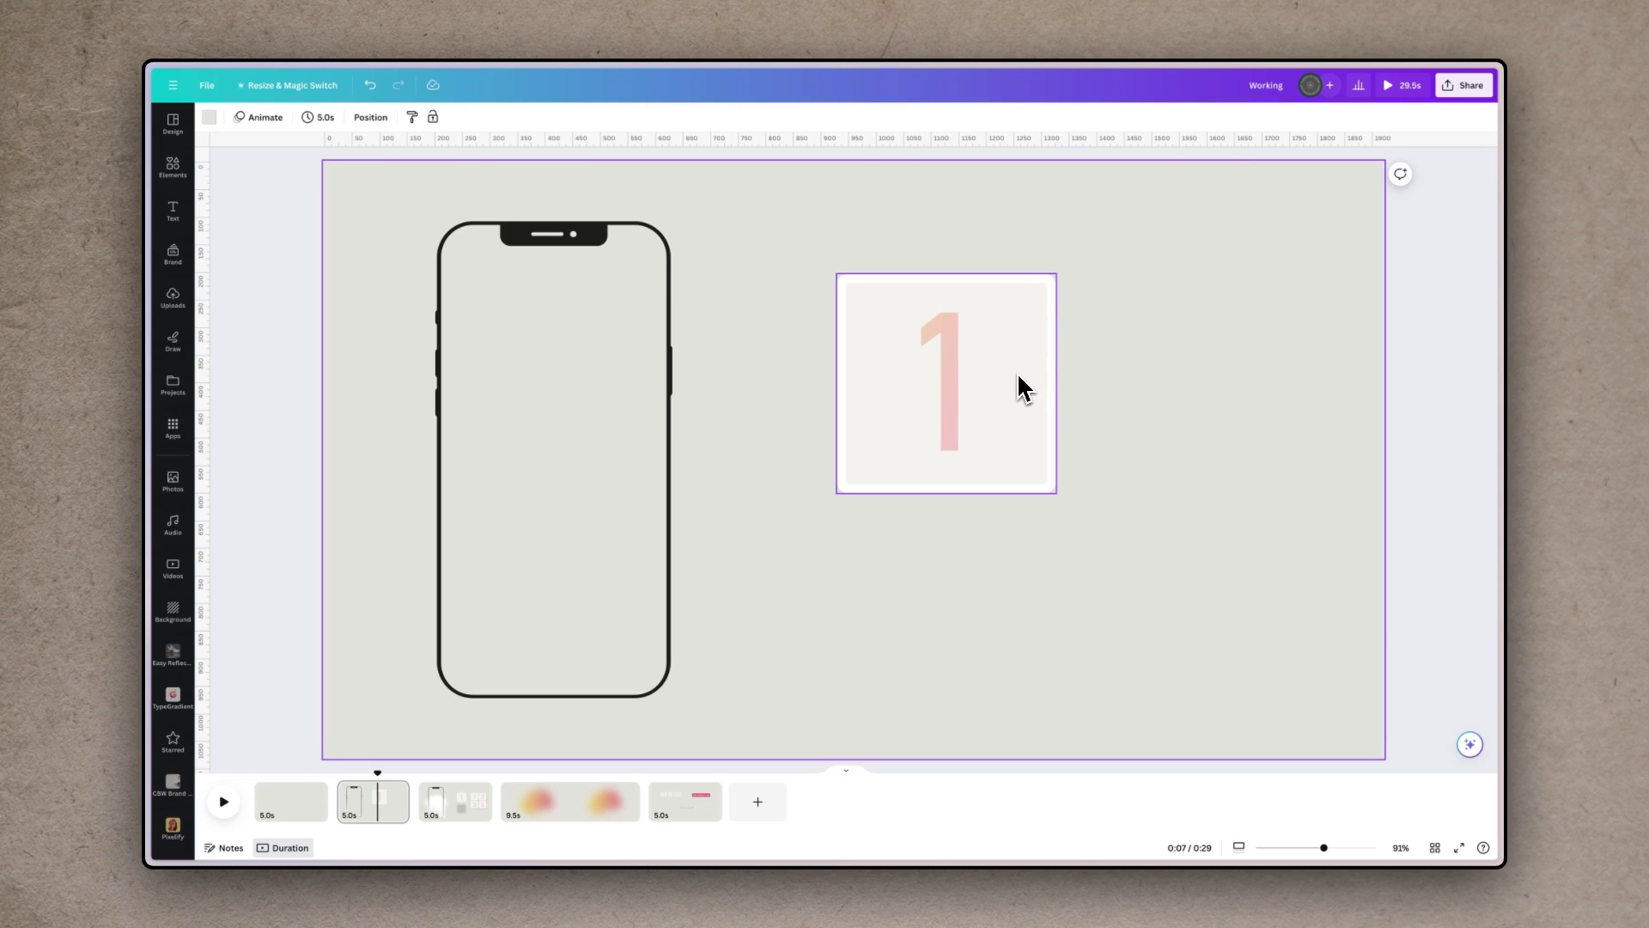
On page 3, move the blurred grey square behind the single number 1 card so it acts as its drop shadow
click(459, 809)
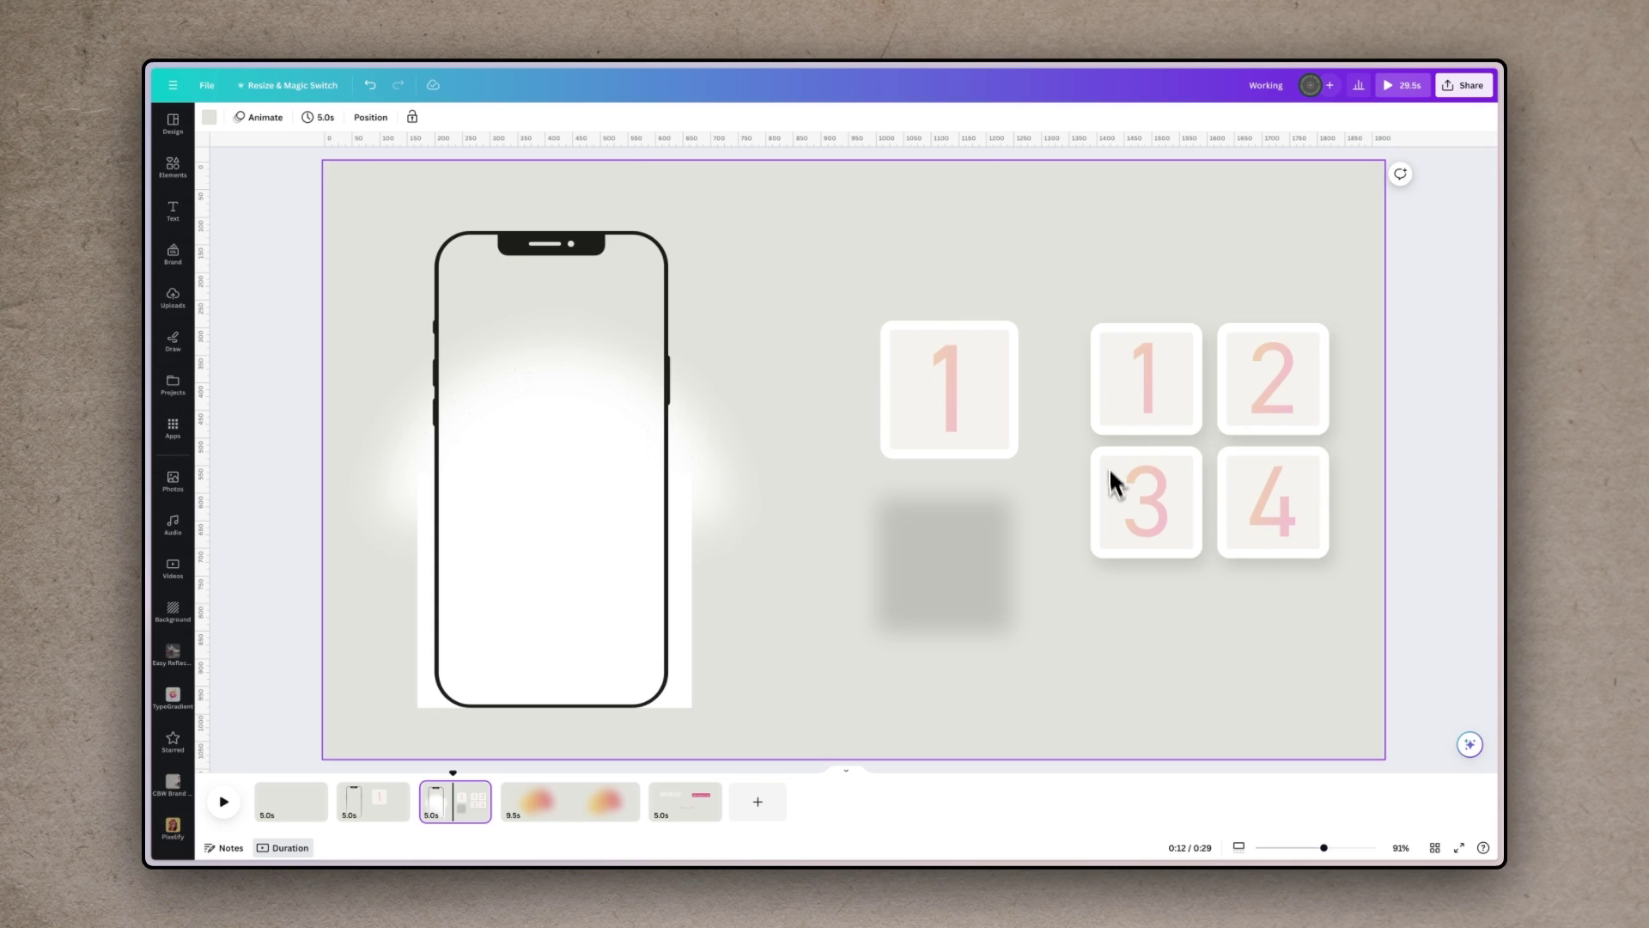
click(992, 632)
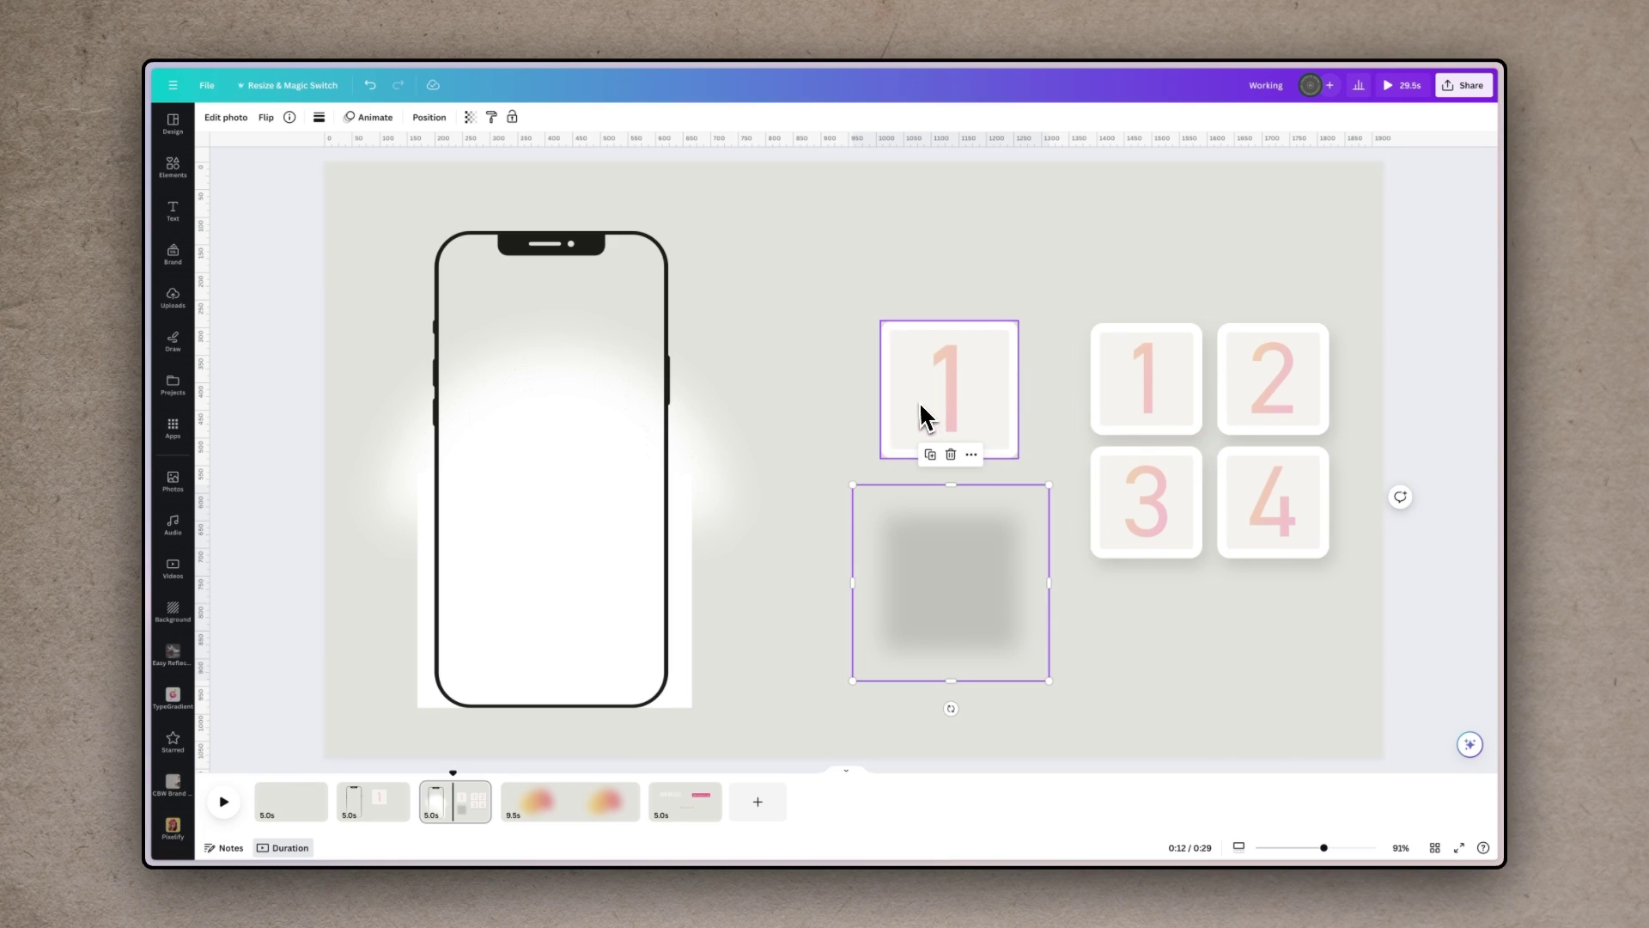
drag(1003, 625, 997, 433)
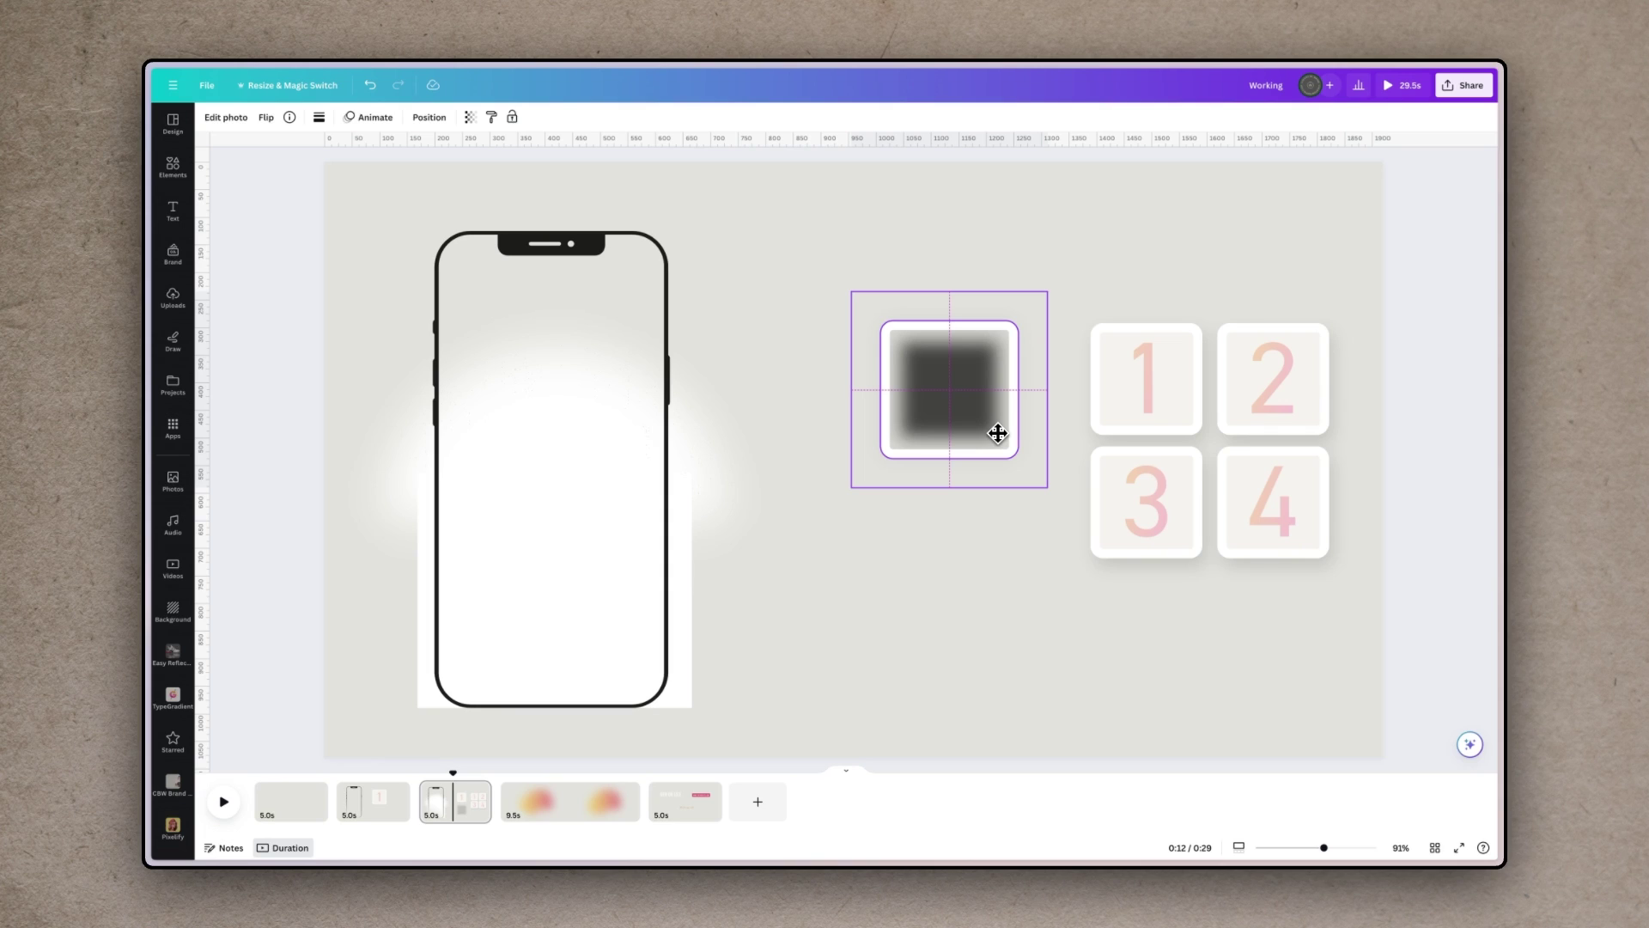
drag(996, 433, 997, 438)
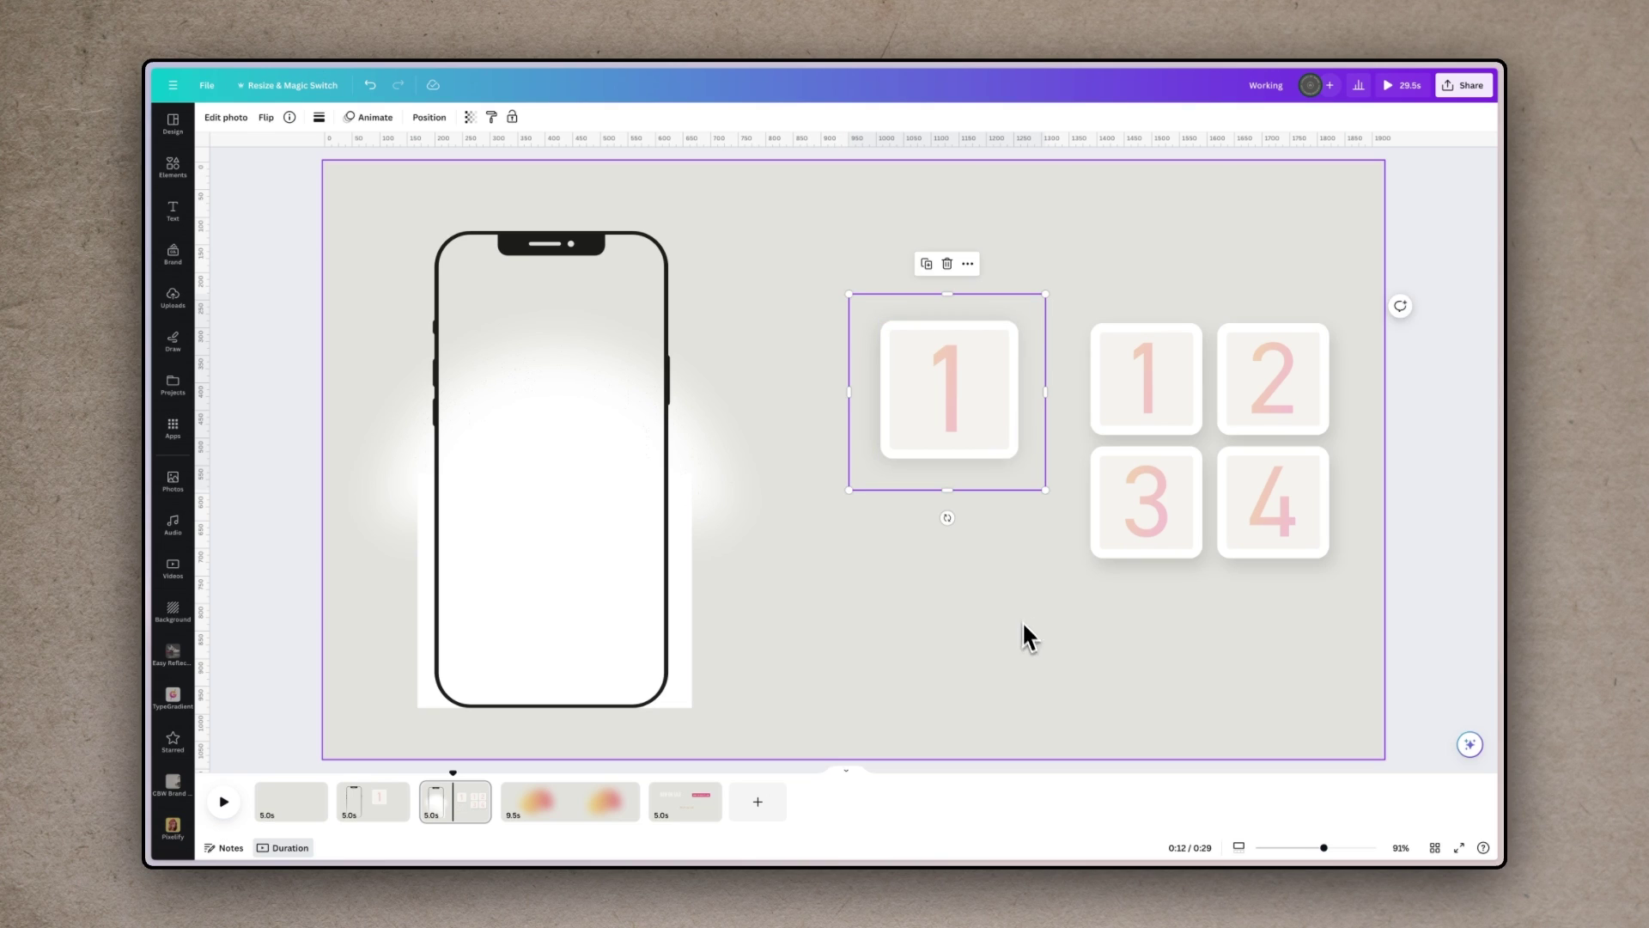
click(1017, 596)
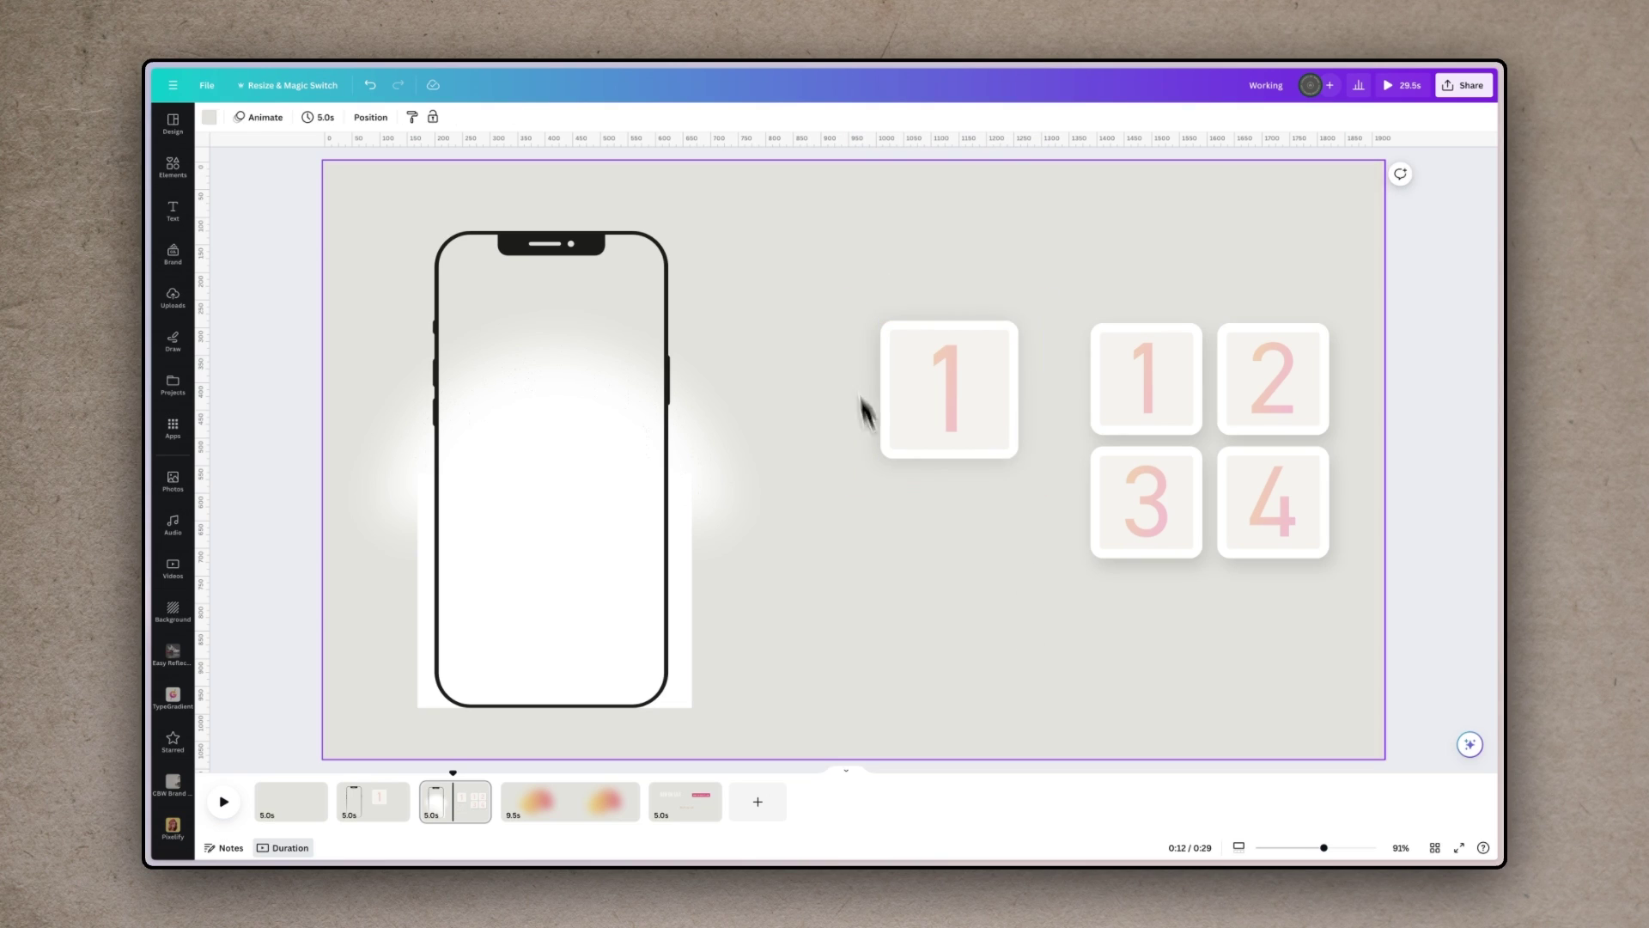
Group the single number 1 card with its blurred shadow
drag(796, 243, 1055, 540)
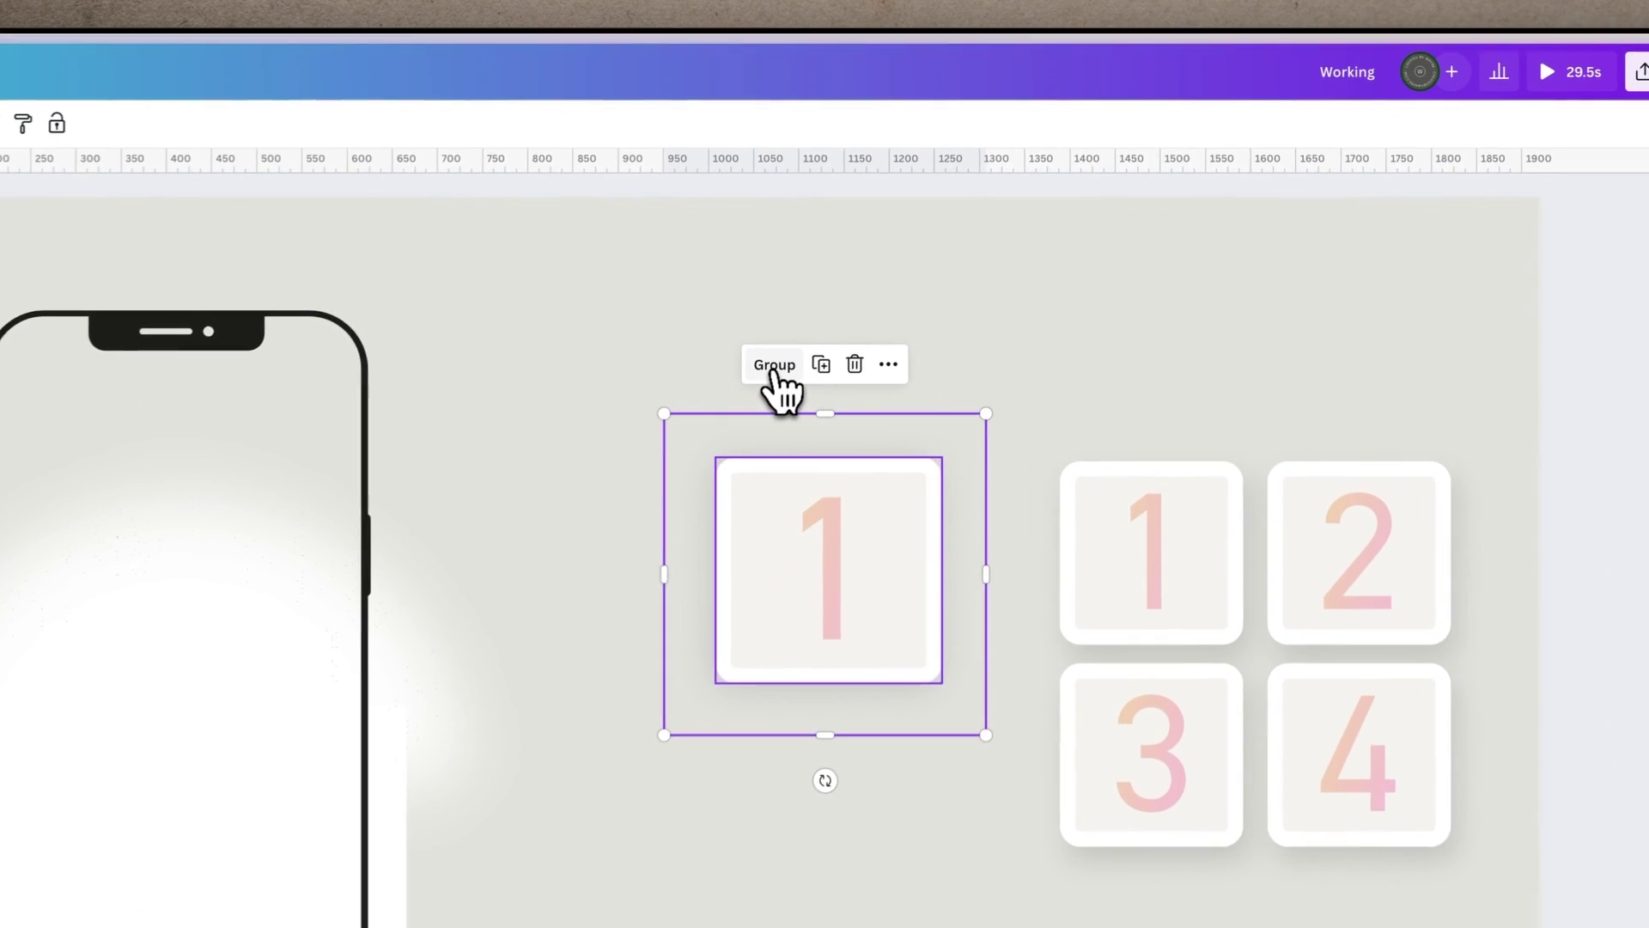
click(916, 267)
click(1083, 584)
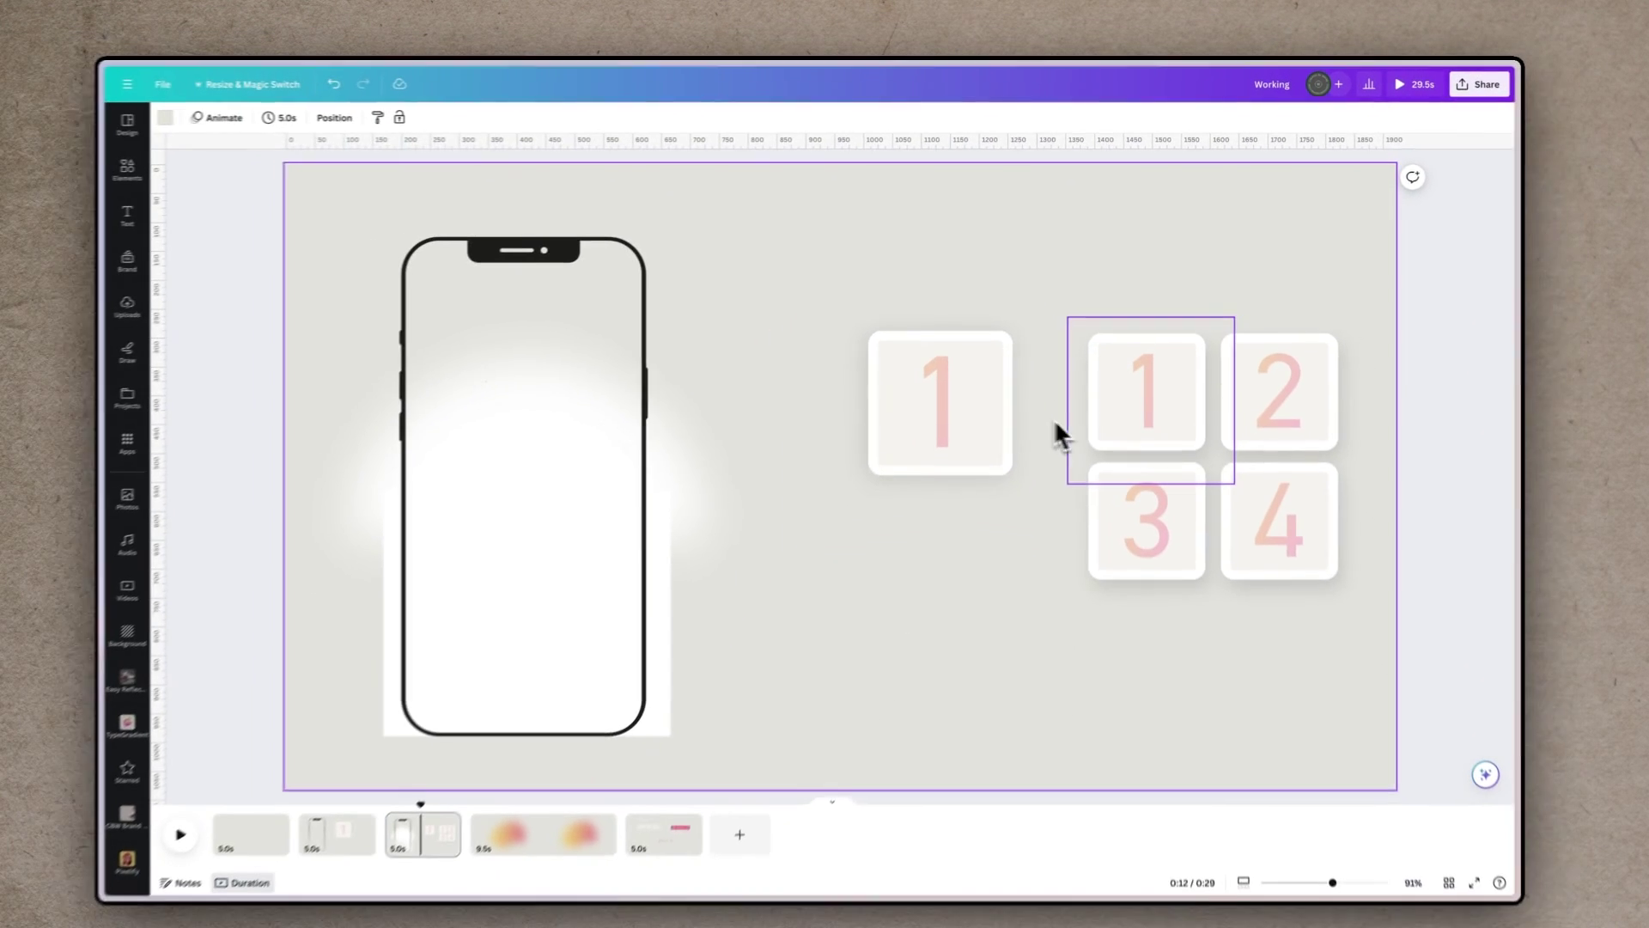
Try moving each of the four grouped number cards a little higher on the page
click(1405, 579)
click(1172, 511)
click(1259, 506)
click(1148, 383)
drag(1148, 383, 1123, 287)
drag(1279, 401, 1292, 307)
drag(1180, 523, 1154, 472)
drag(1276, 522, 1284, 464)
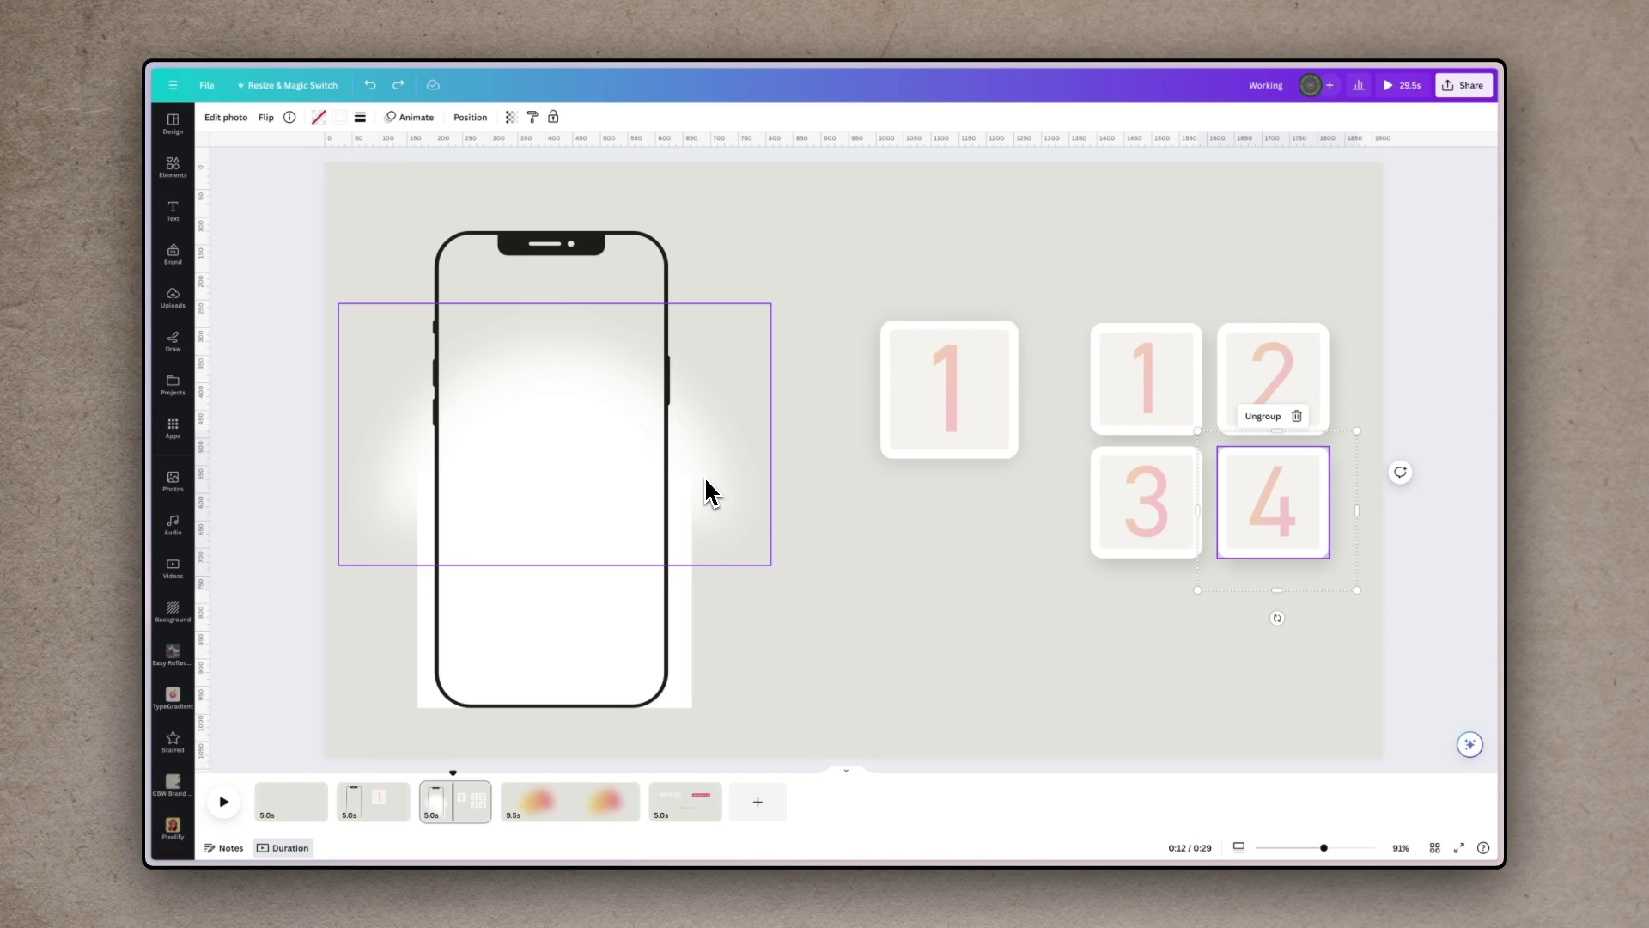
Recolor the blurred semicircle behind the phone frame dark grey, and set it back to white
click(701, 436)
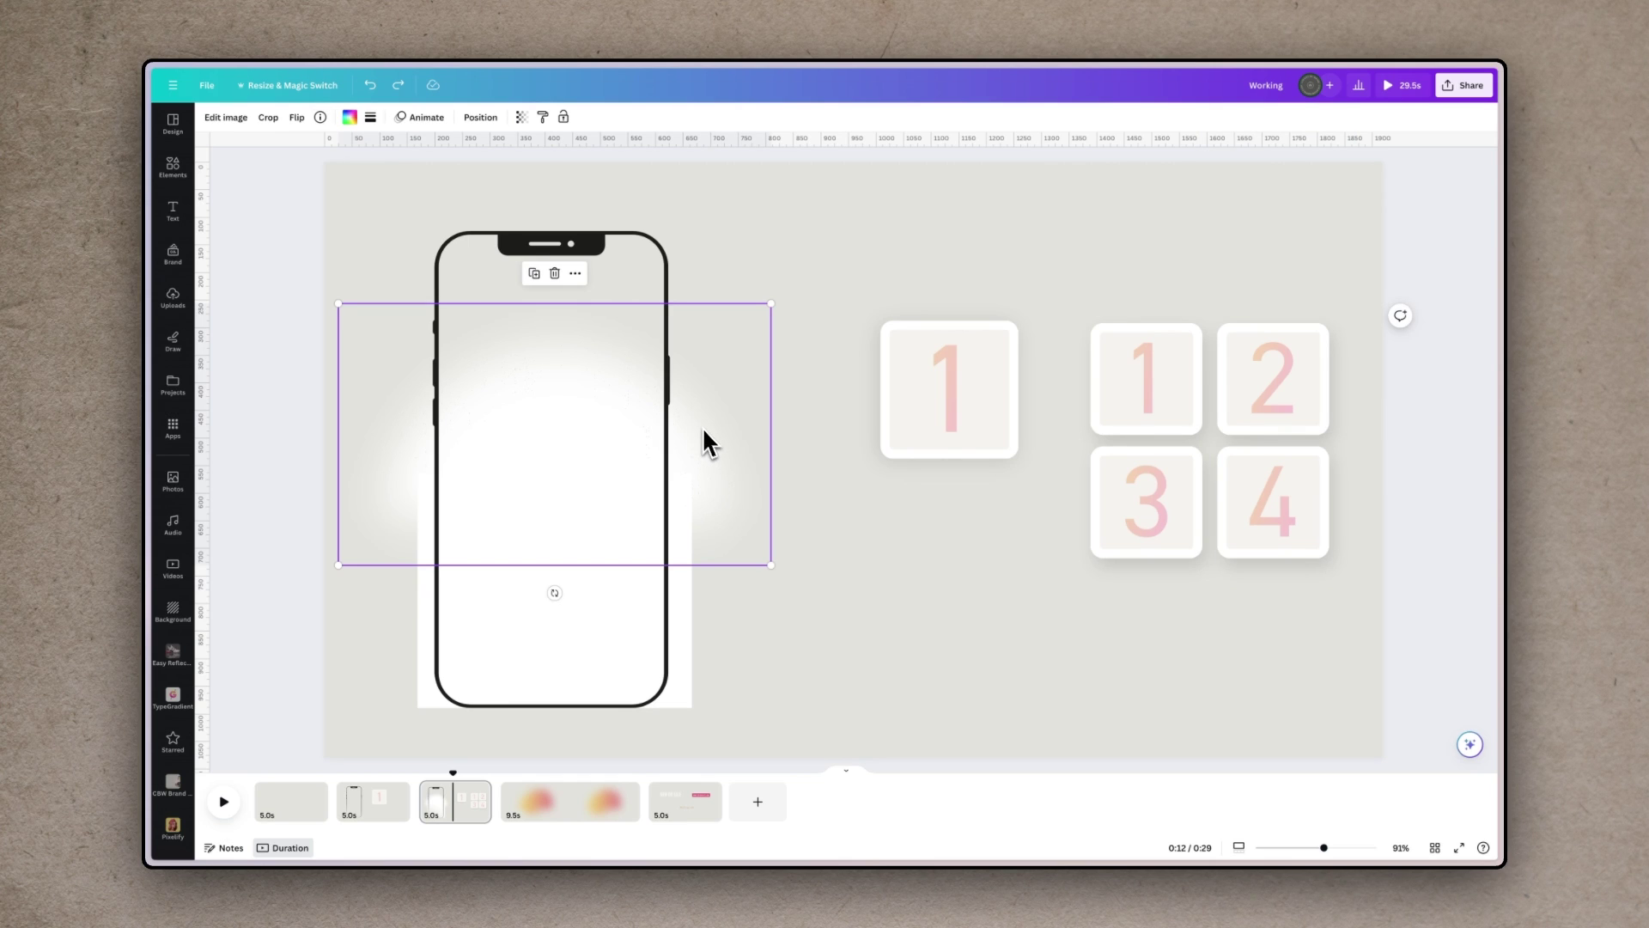
mouse_move(698, 471)
mouse_down()
mouse_move(1184, 469)
mouse_move(670, 456)
mouse_move(694, 460)
mouse_up()
click(350, 116)
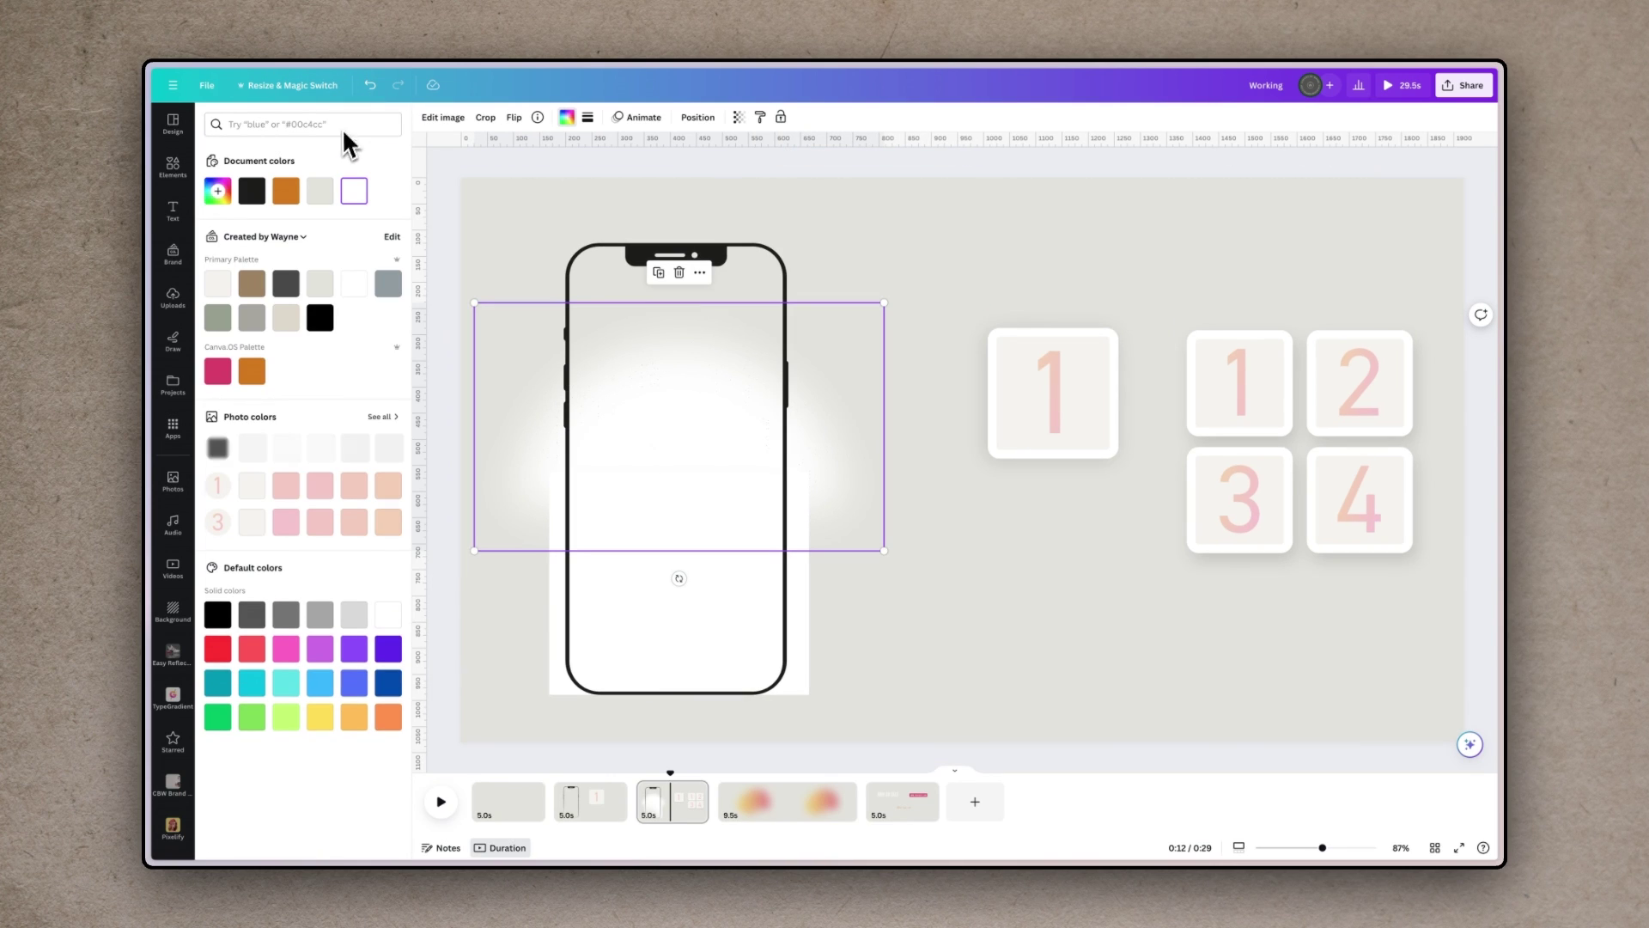
click(296, 289)
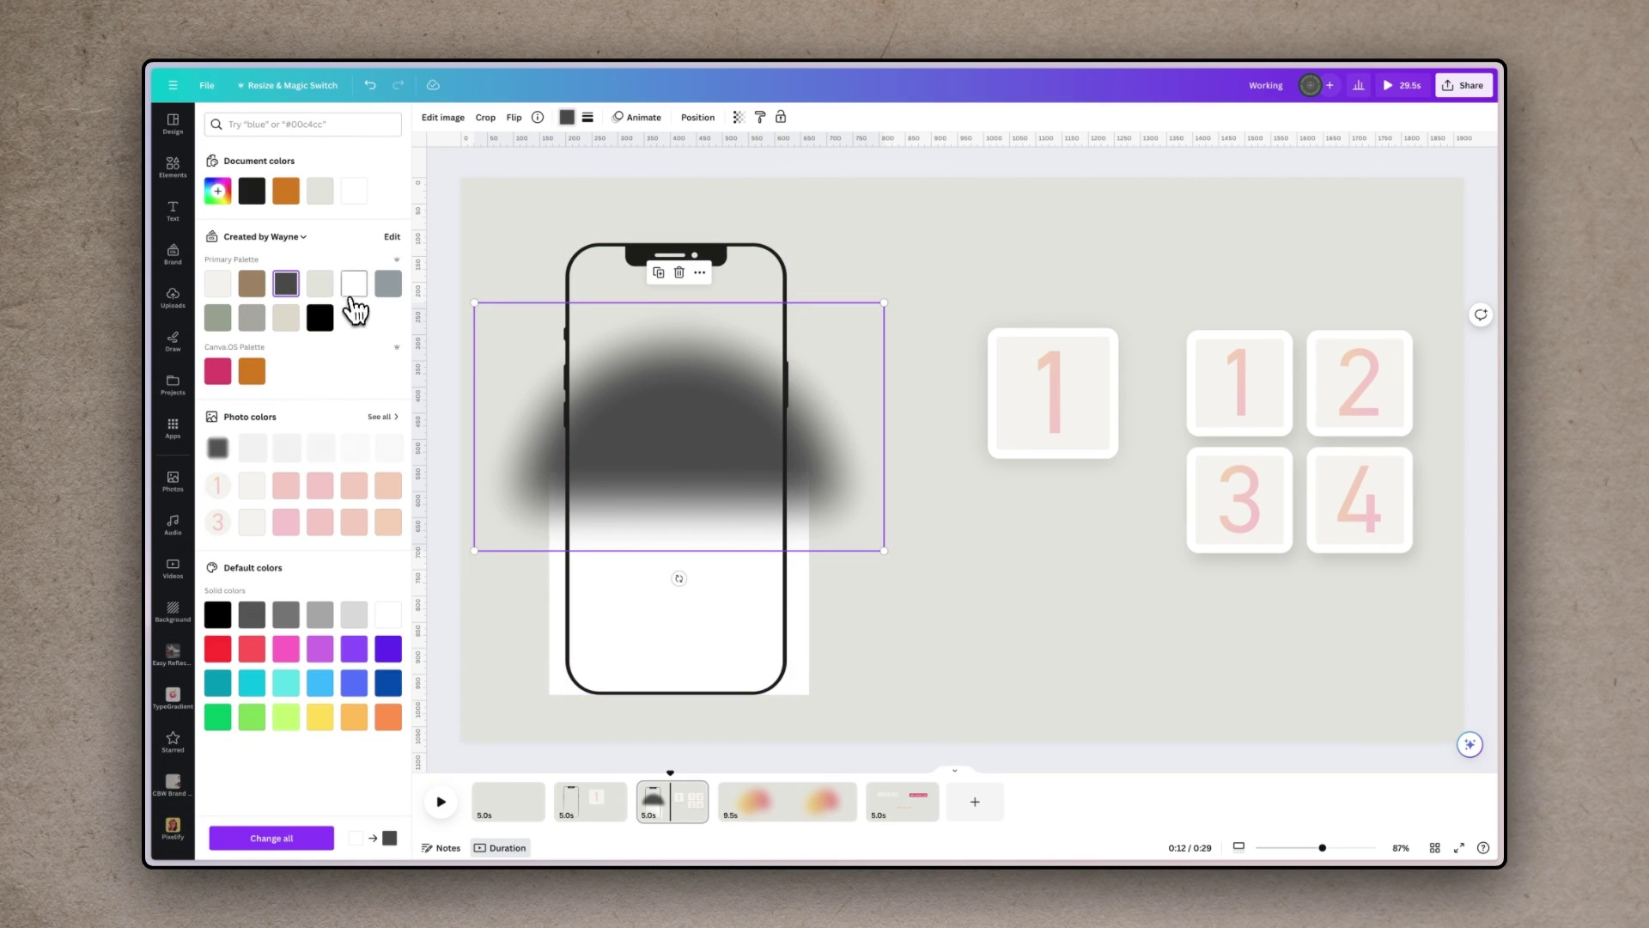
click(358, 283)
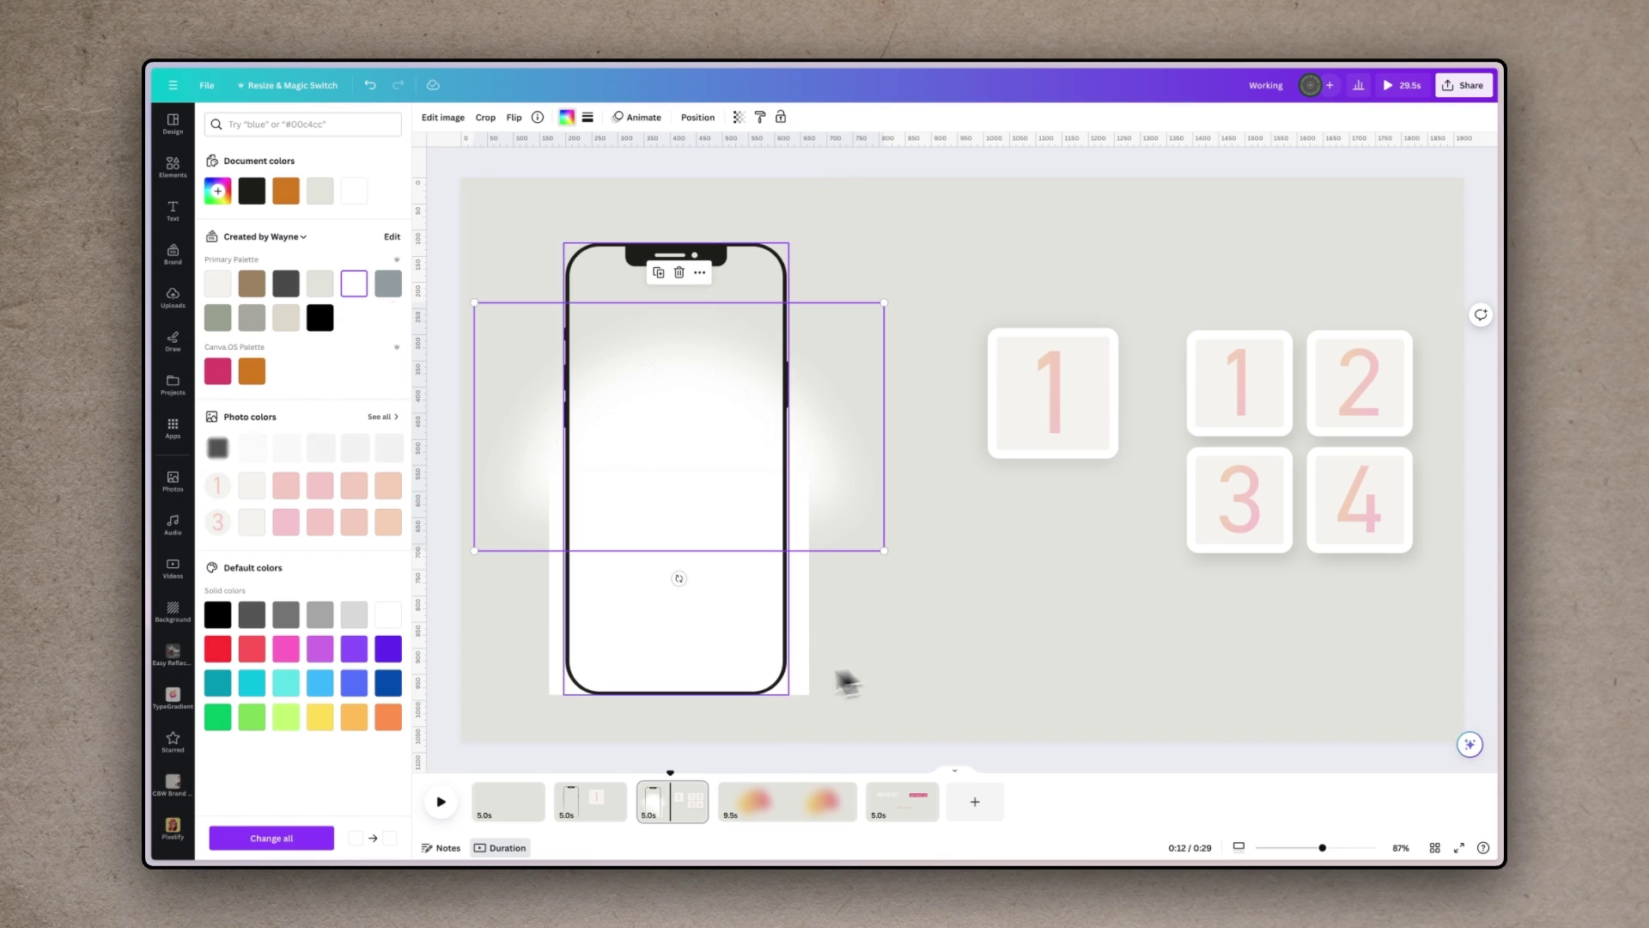
Examine the white rectangle and the blurred semicircle behind the phone frame by selecting both shapes together
click(800, 633)
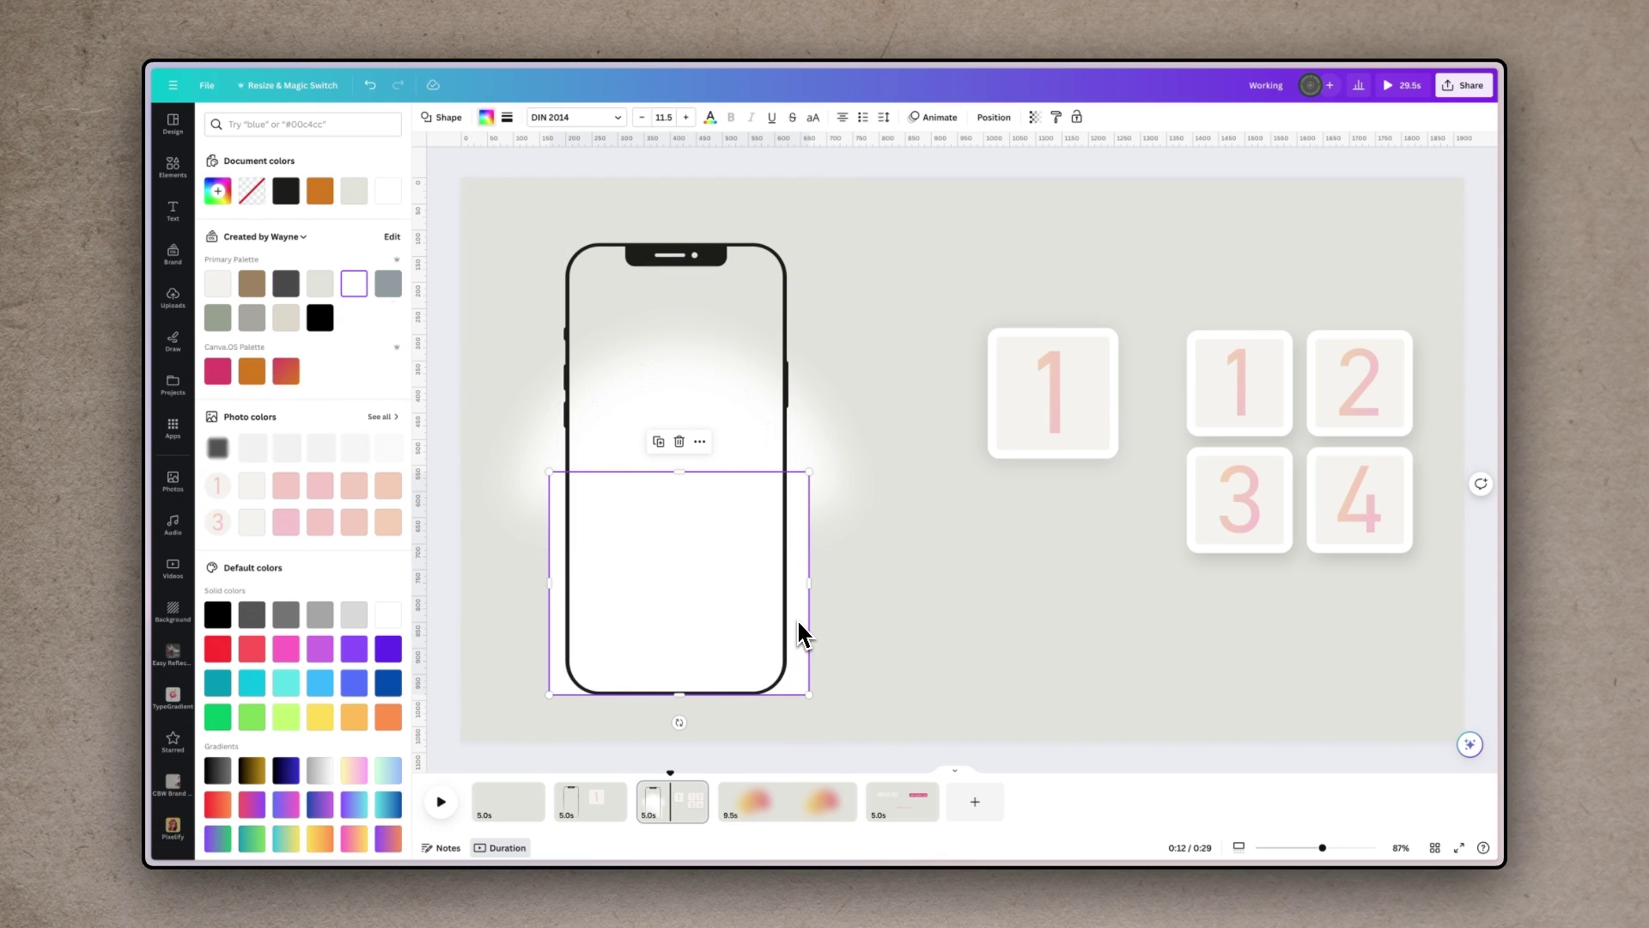
shift+click(832, 446)
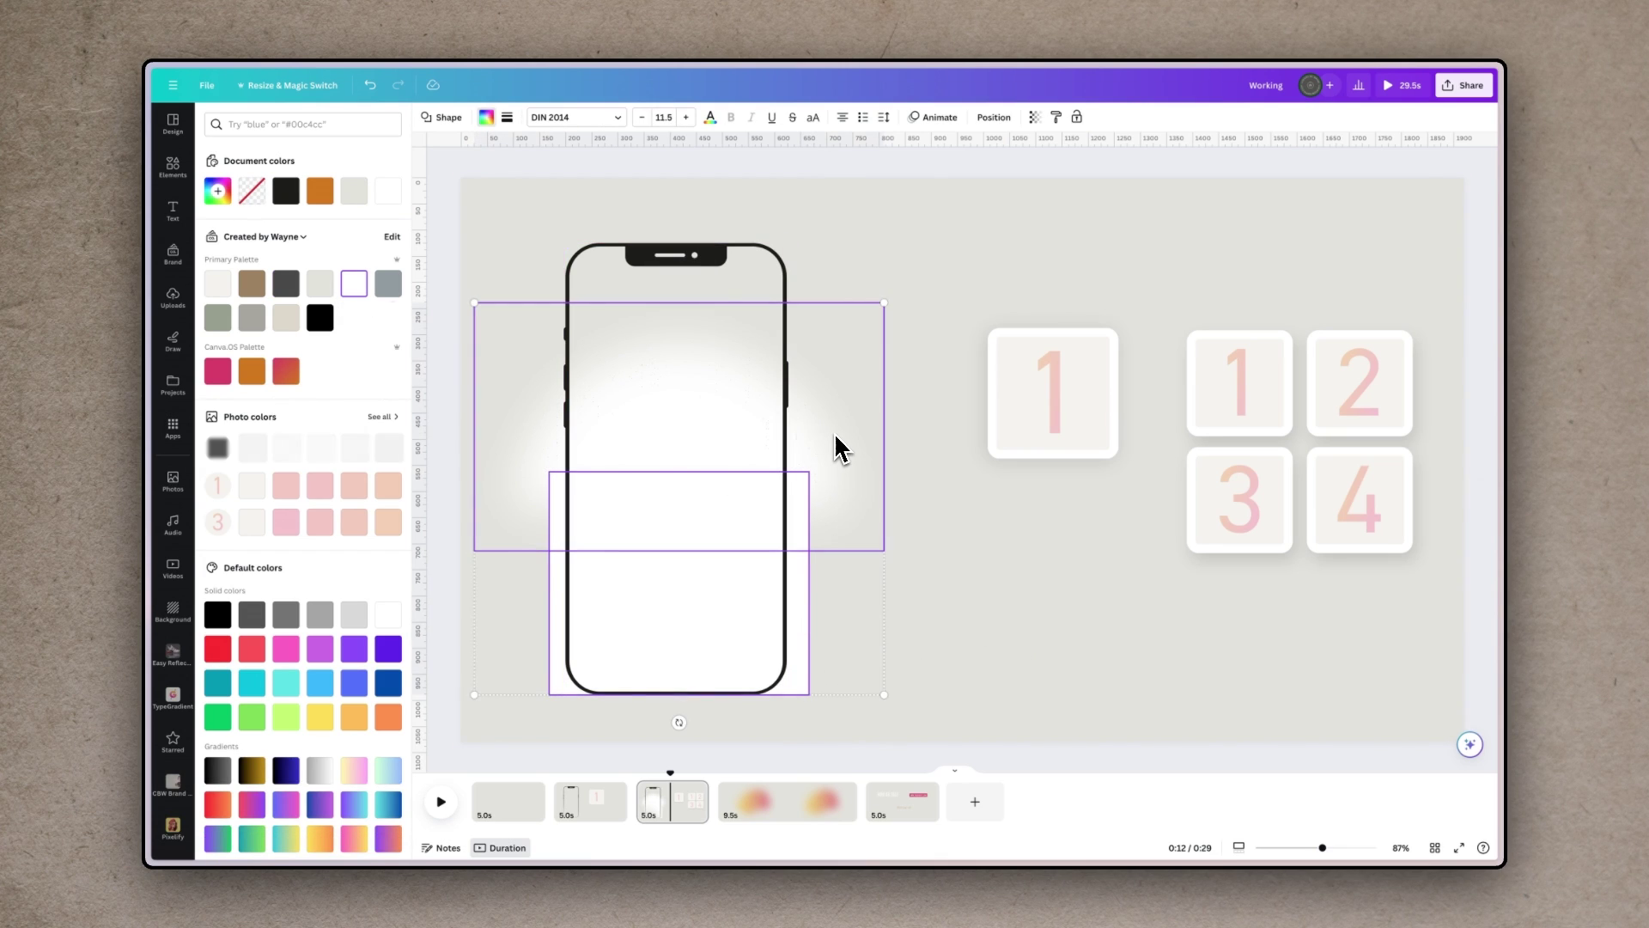
click(916, 403)
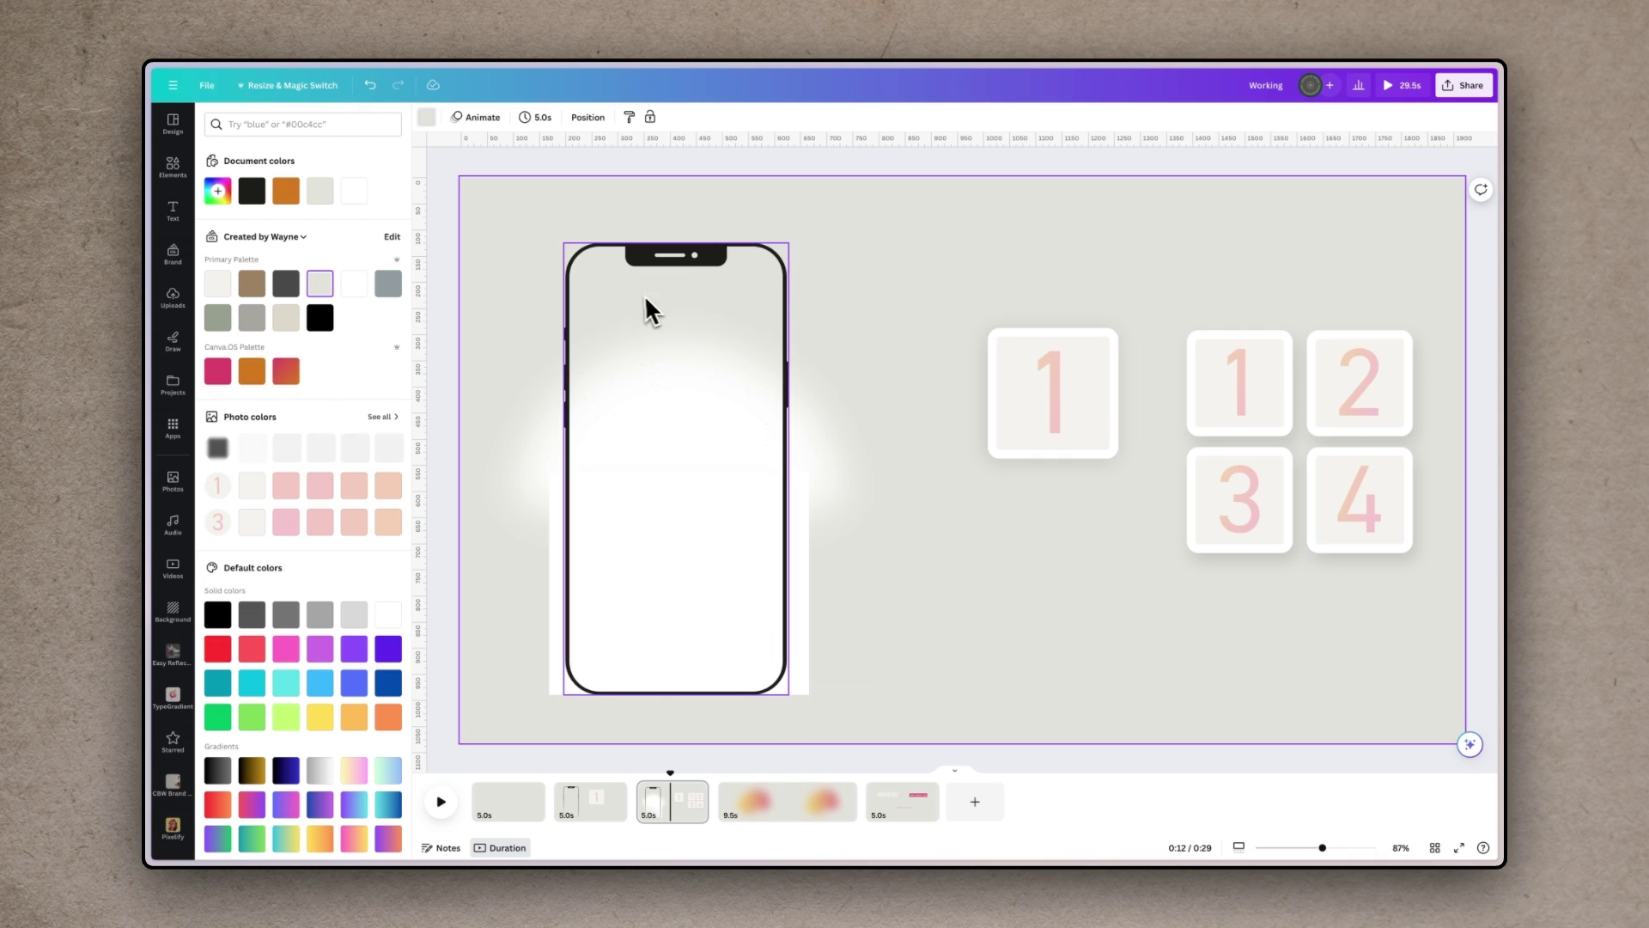
Open the gradient page and scrub through its timeline to examine the gradient's rotation animation
click(799, 825)
drag(799, 824, 733, 770)
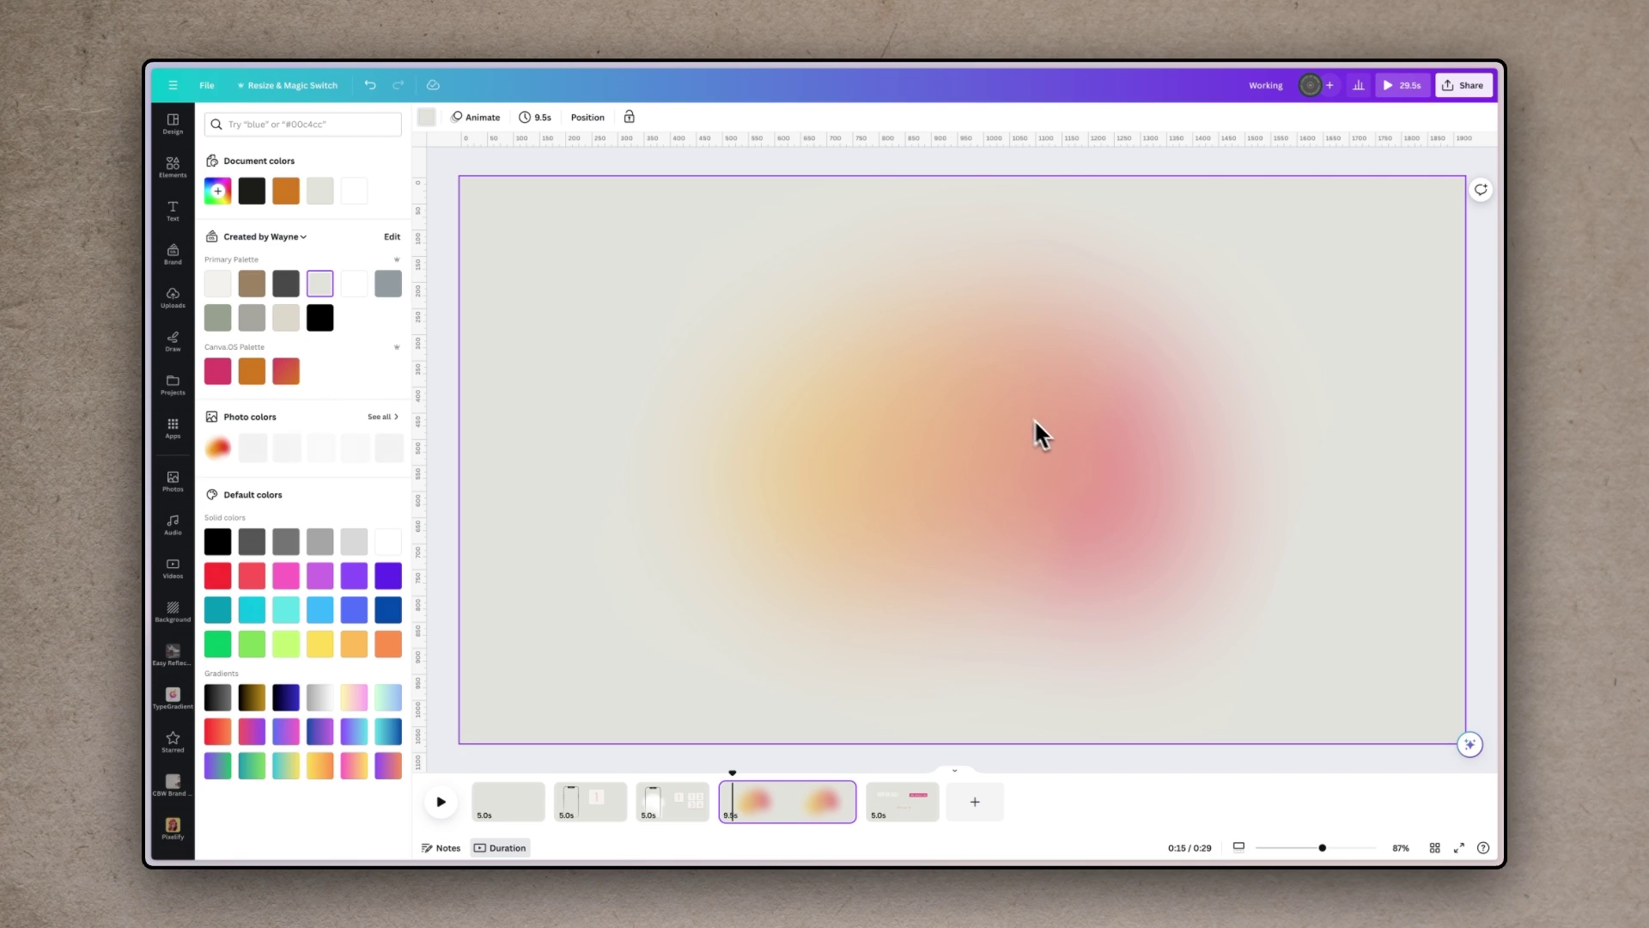
click(954, 394)
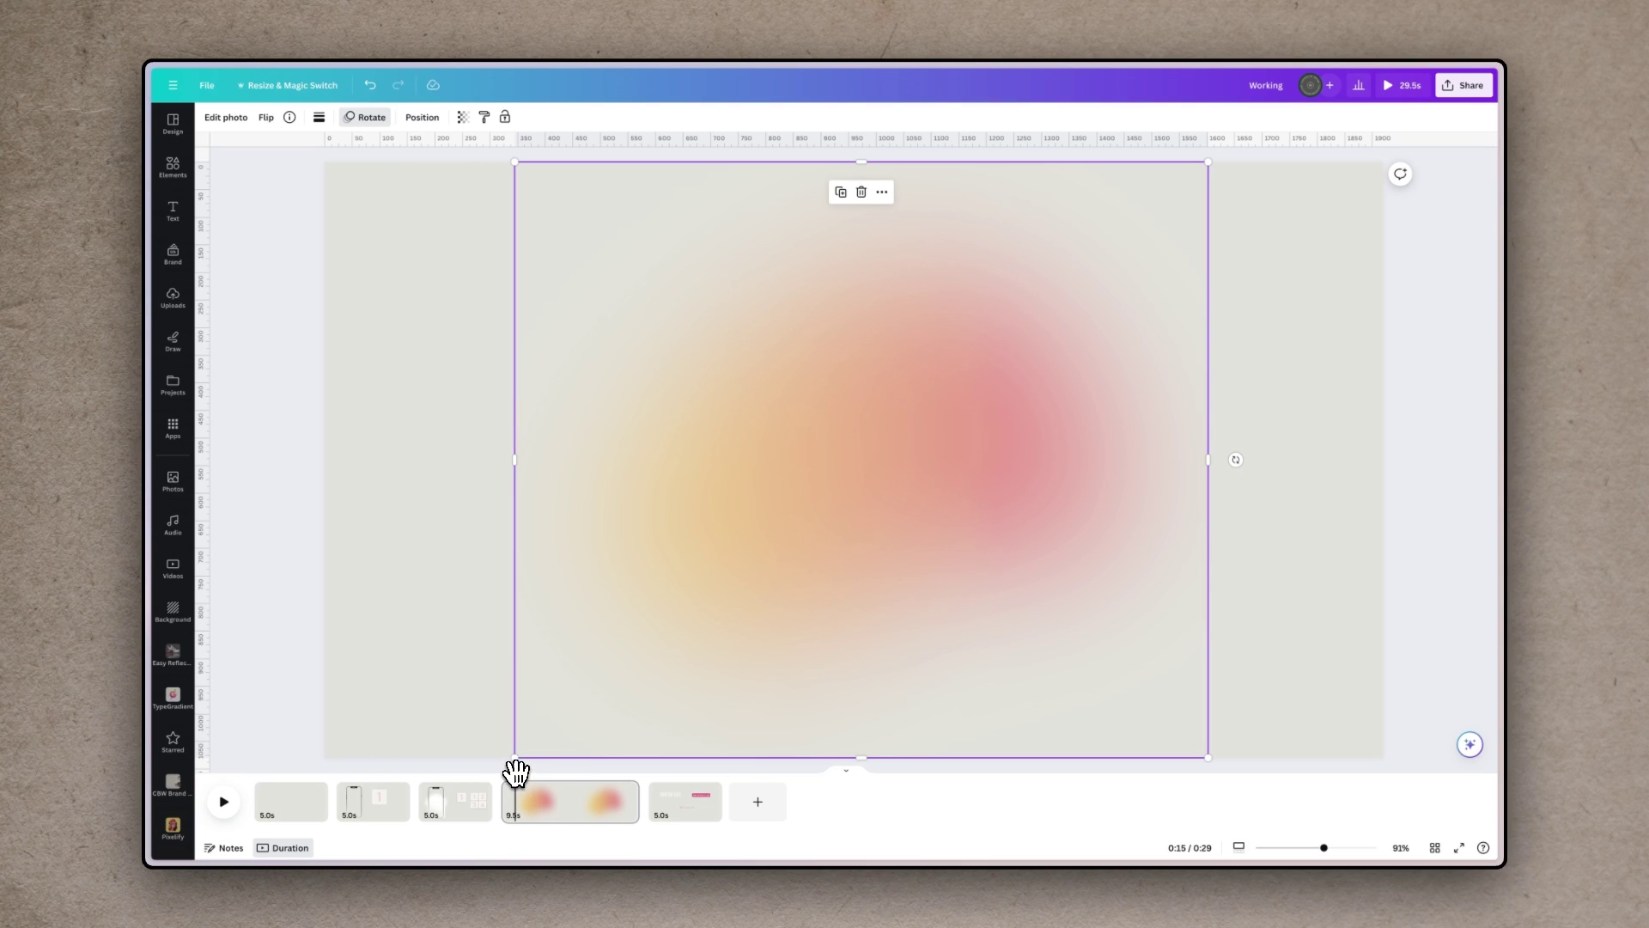
drag(515, 771, 612, 784)
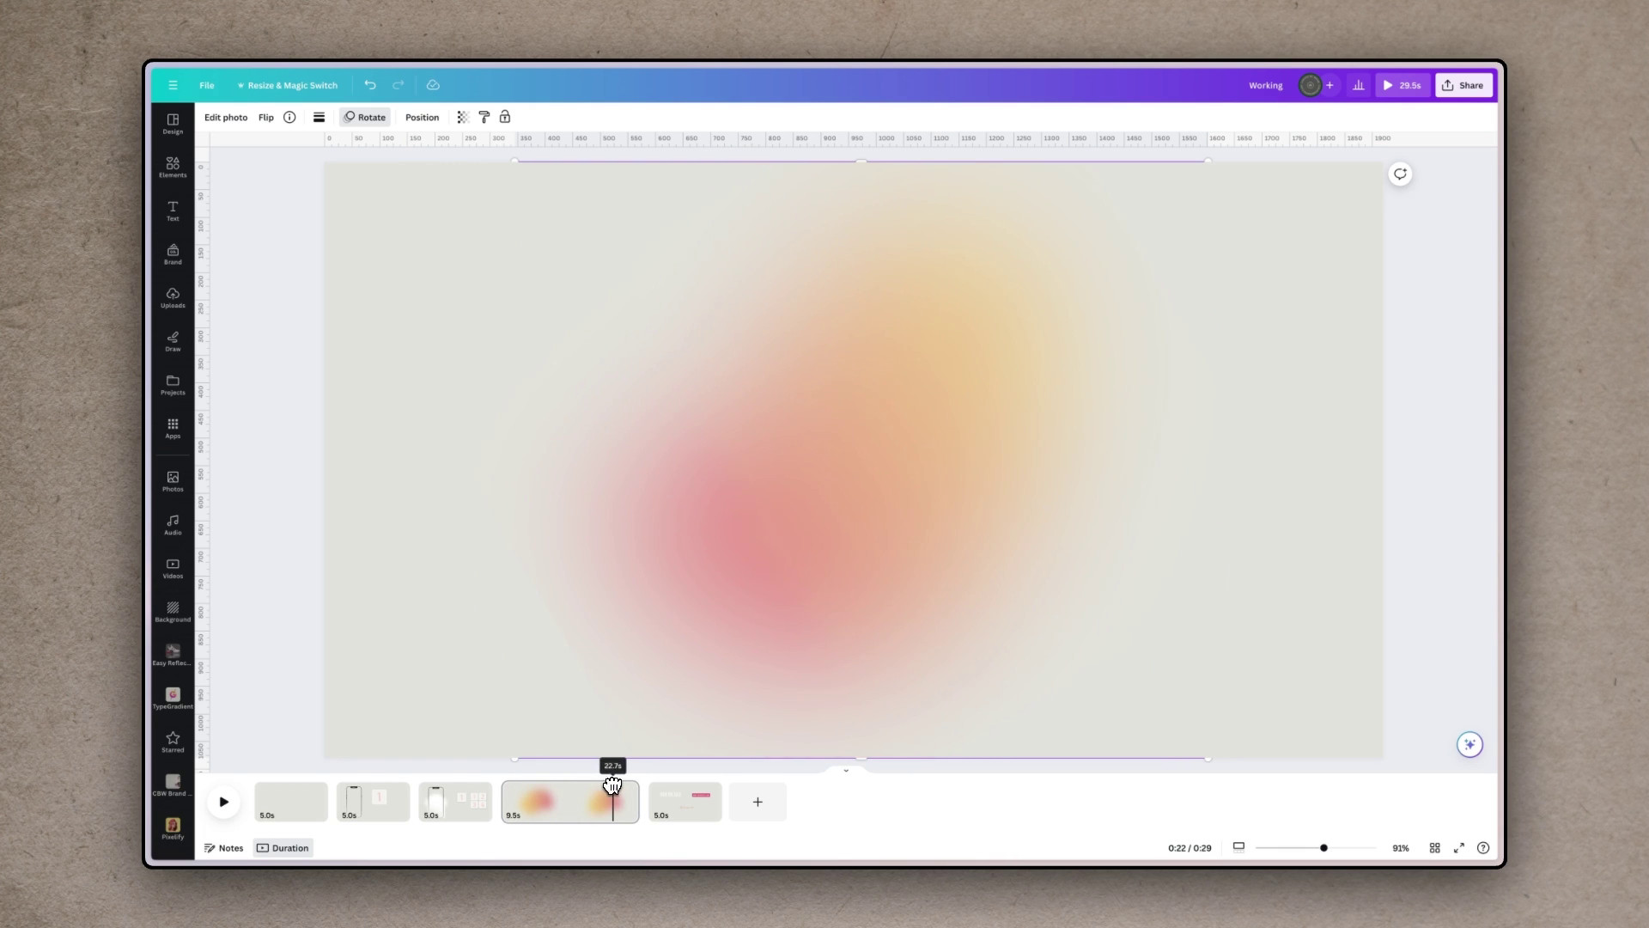
click(692, 824)
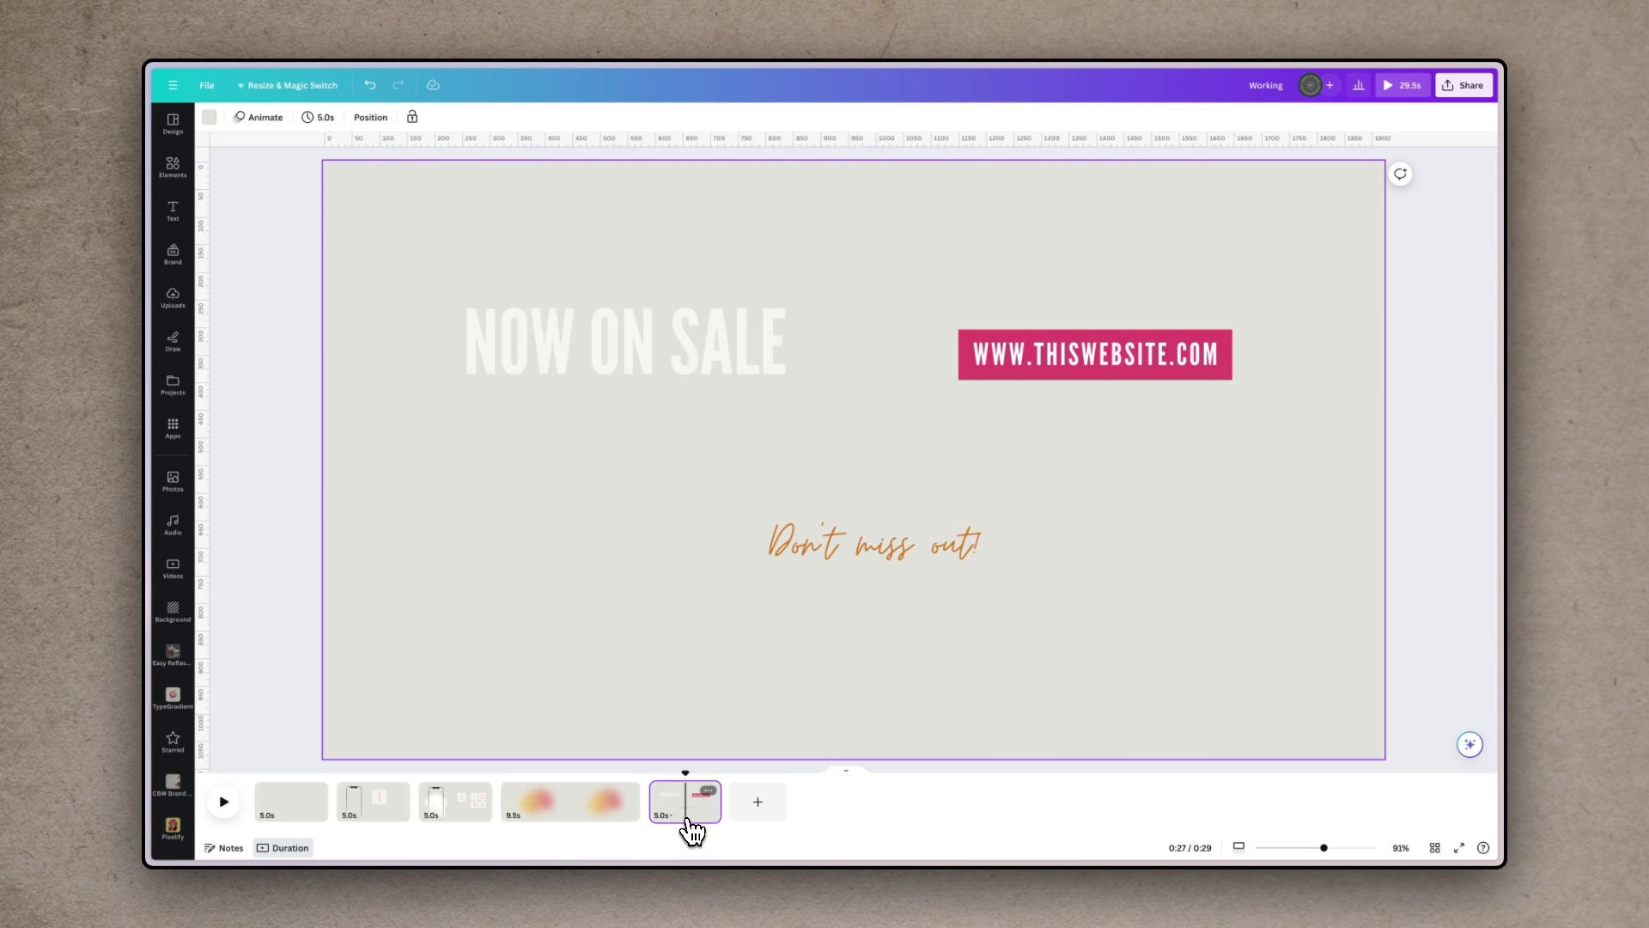
click(658, 355)
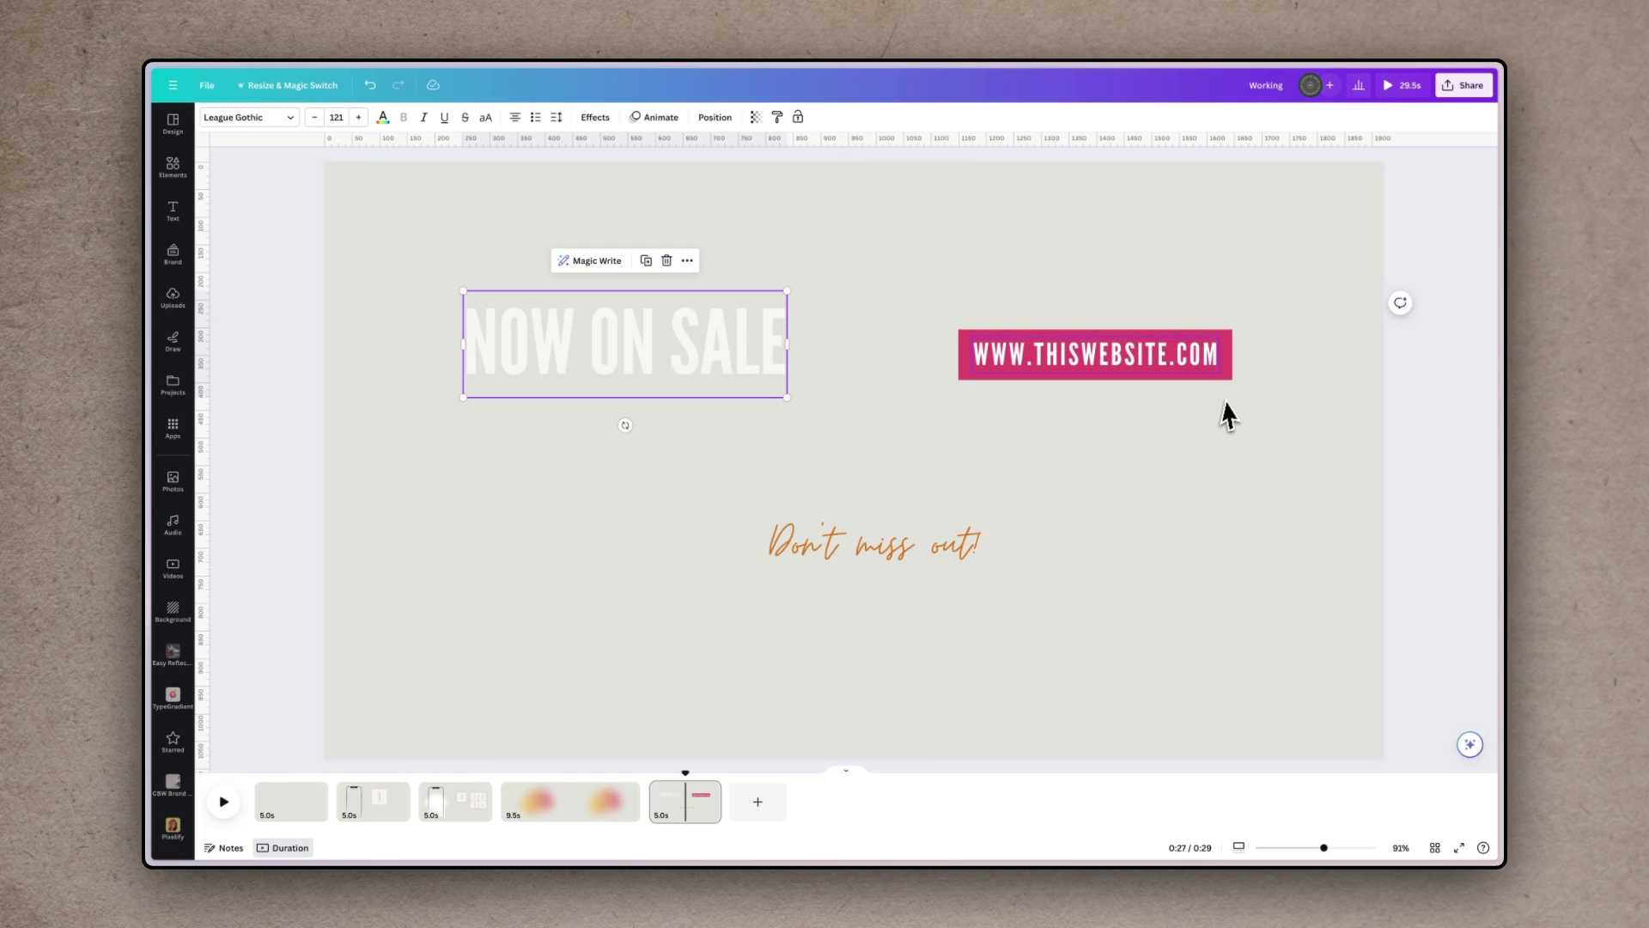
click(1200, 365)
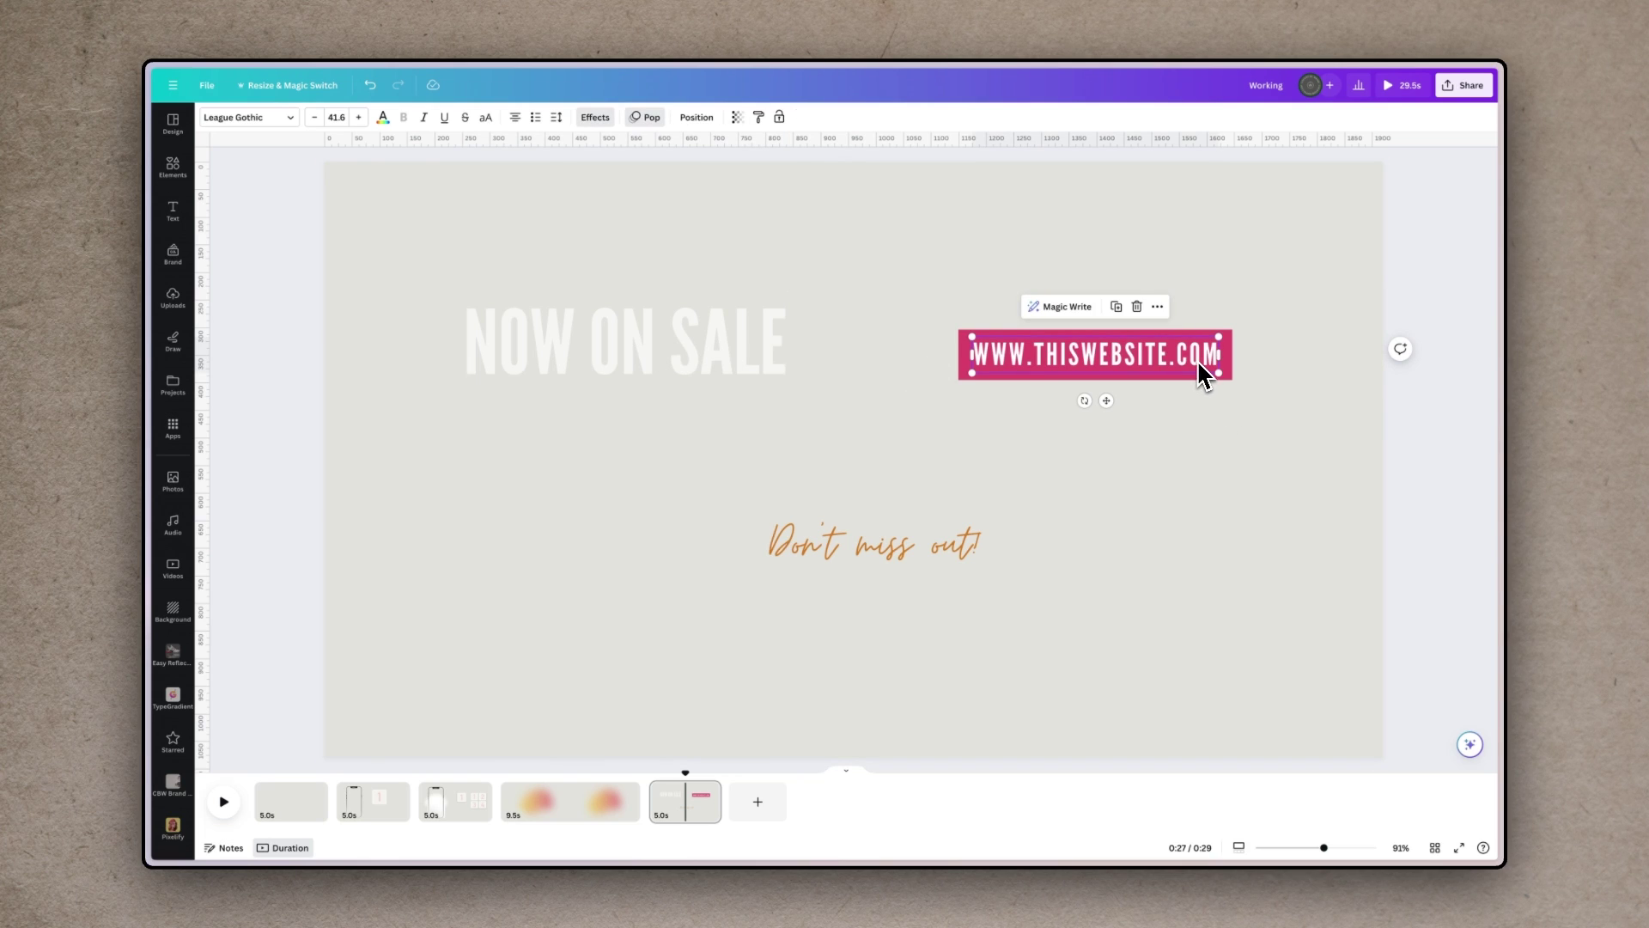
click(902, 557)
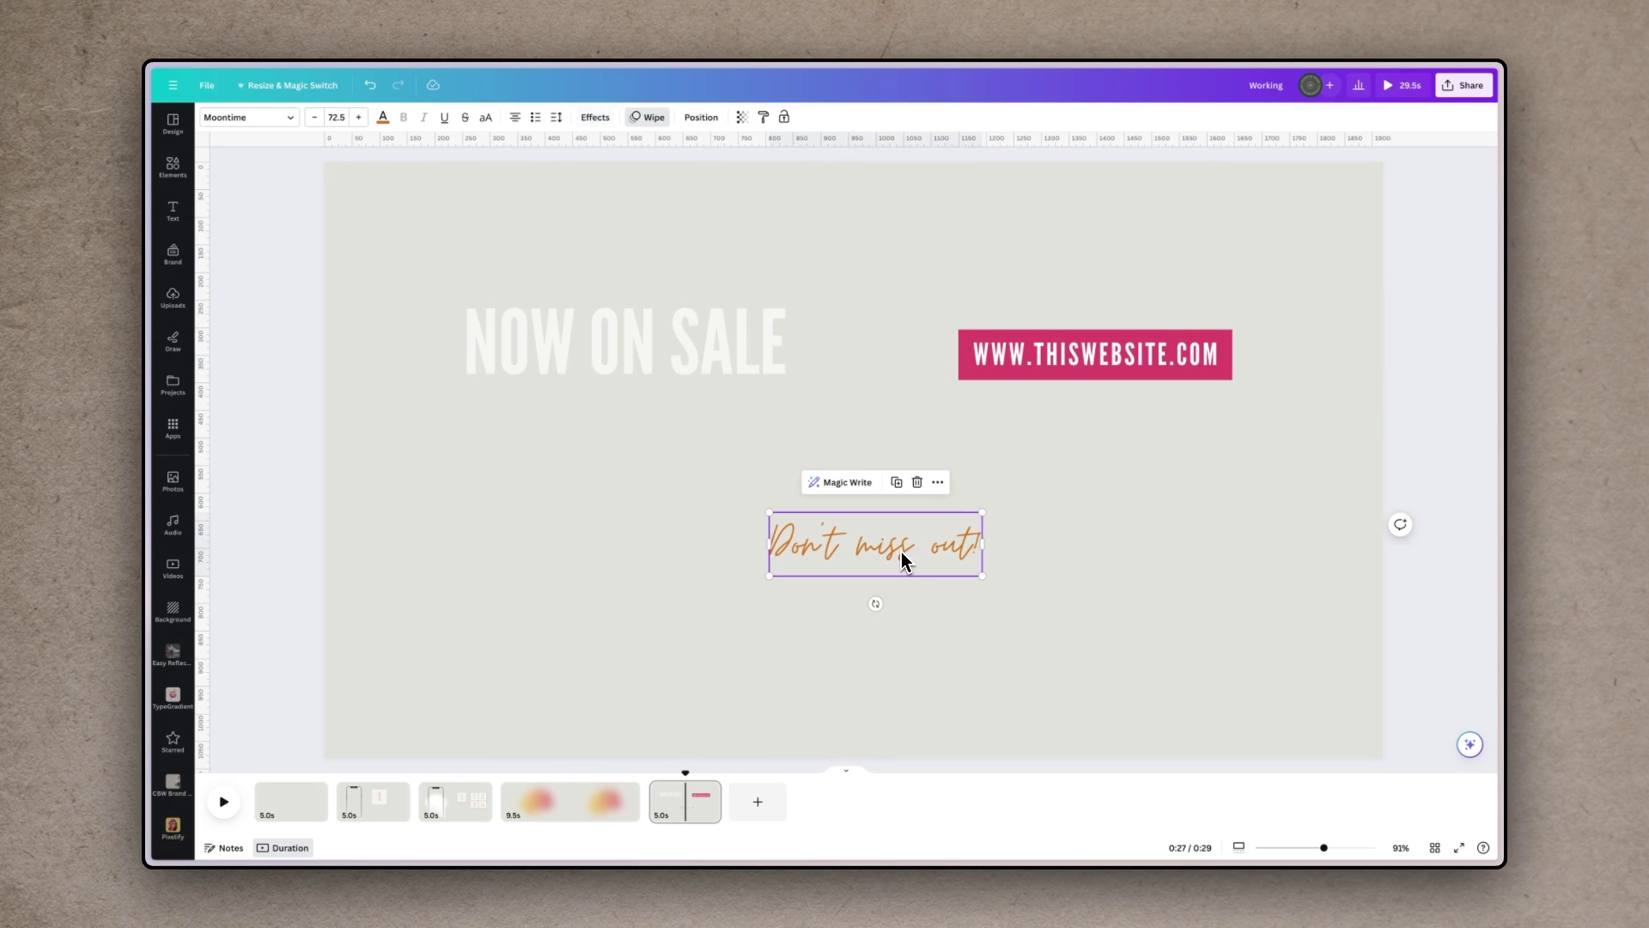
click(1104, 550)
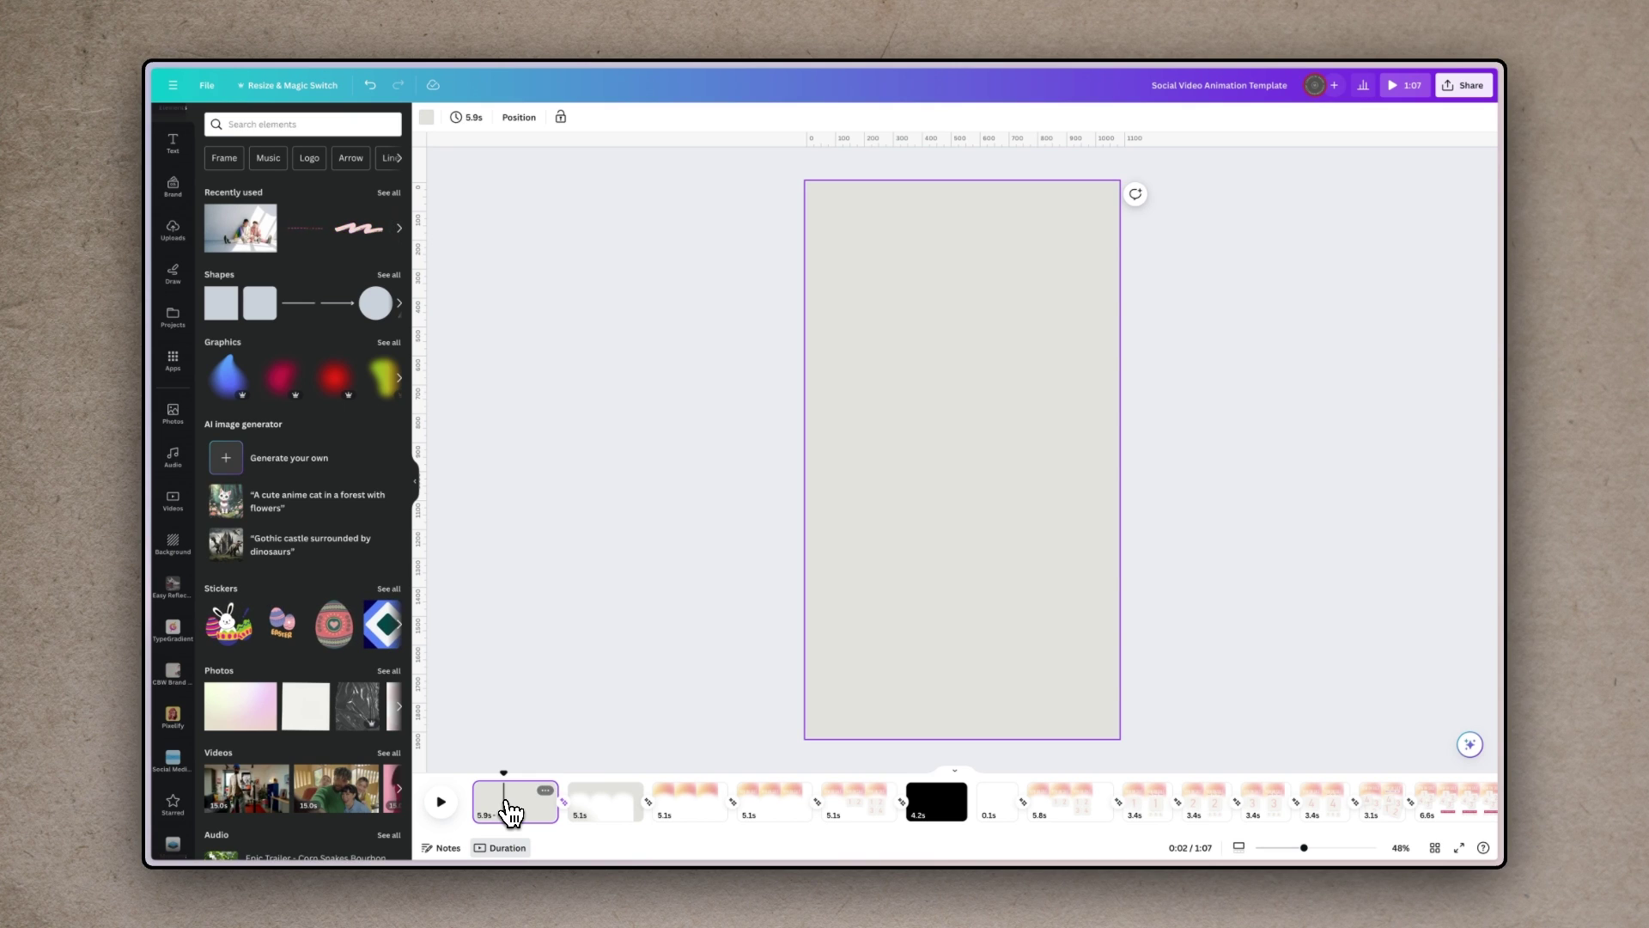
In the Social Video Animation Template design, examine the first page and show the layer list of the third page
click(983, 533)
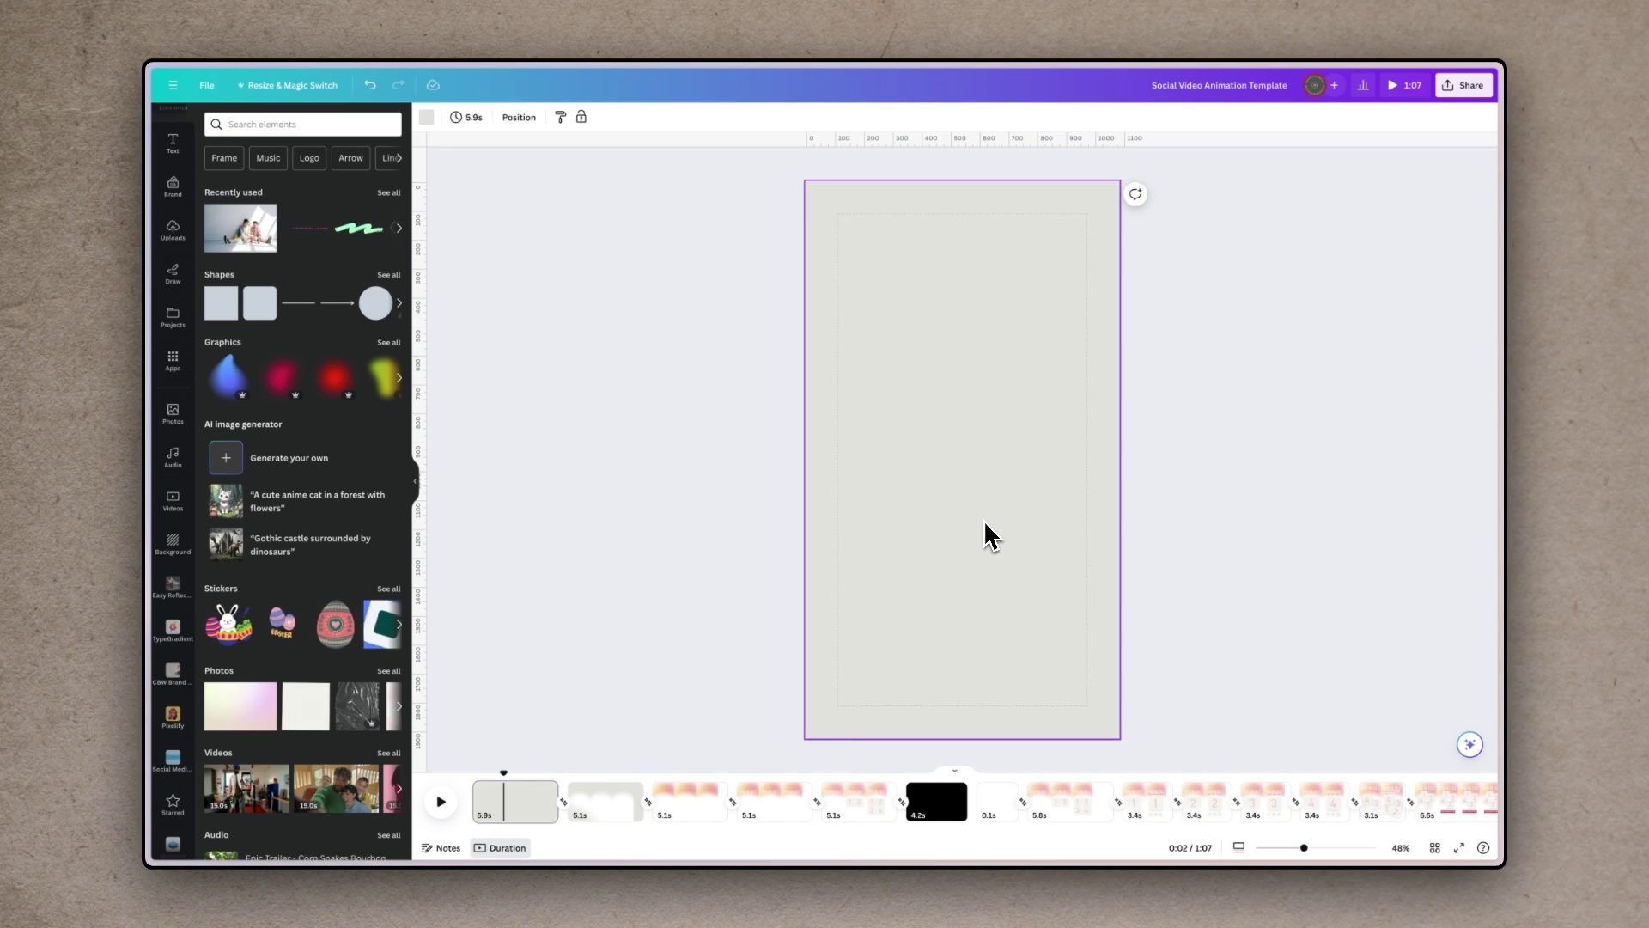
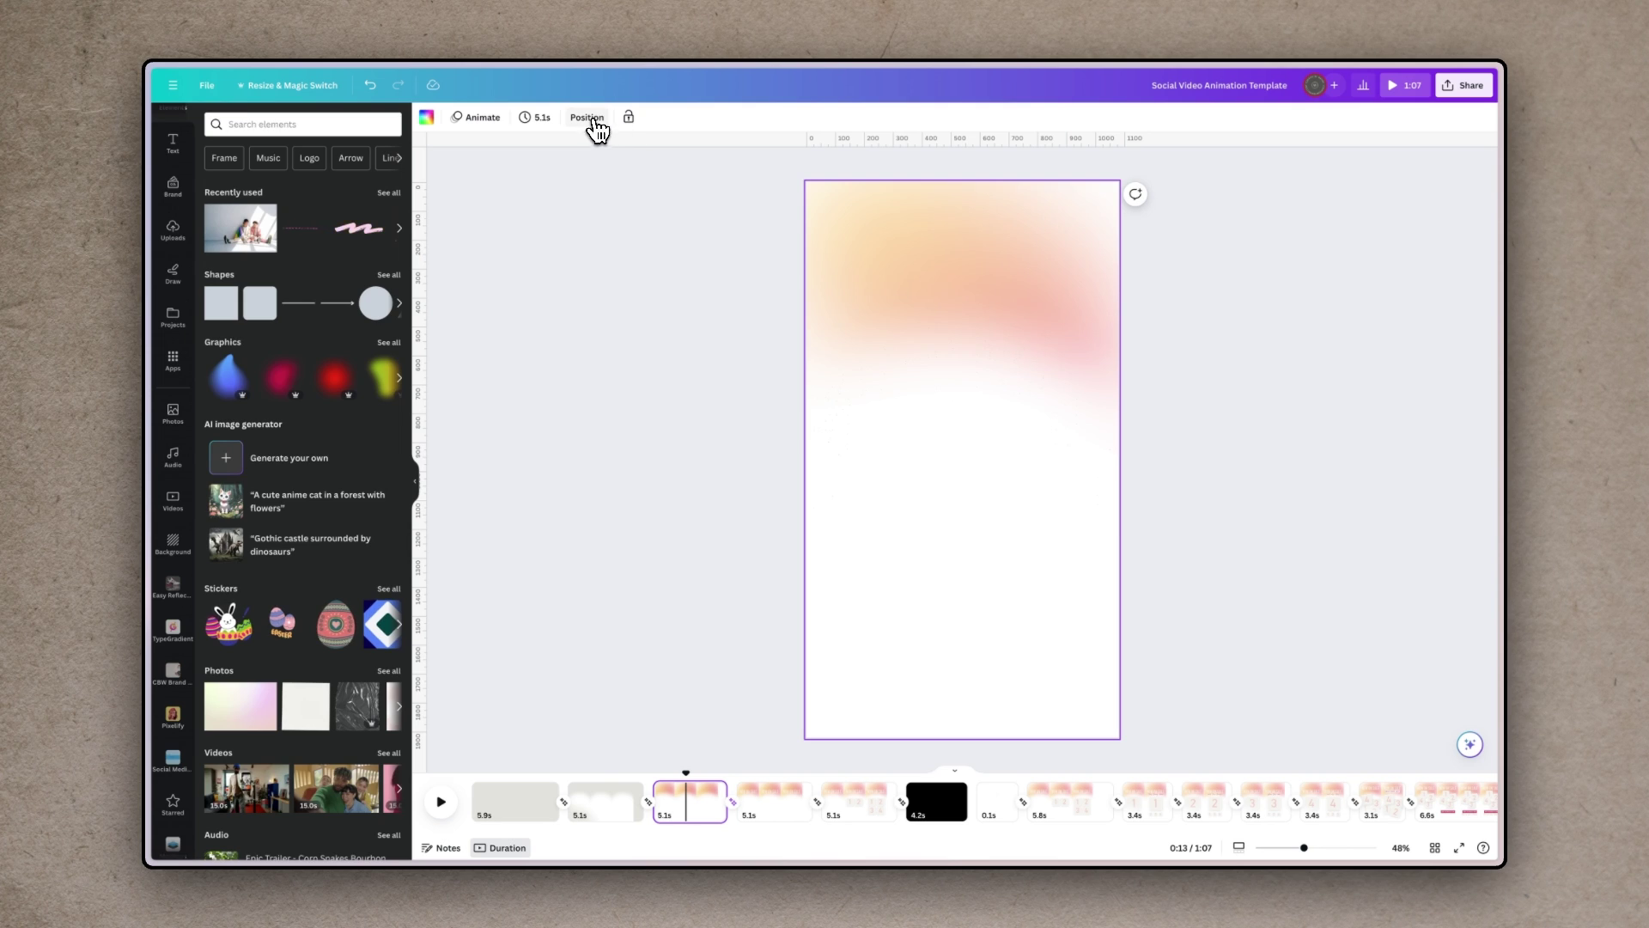
click(588, 120)
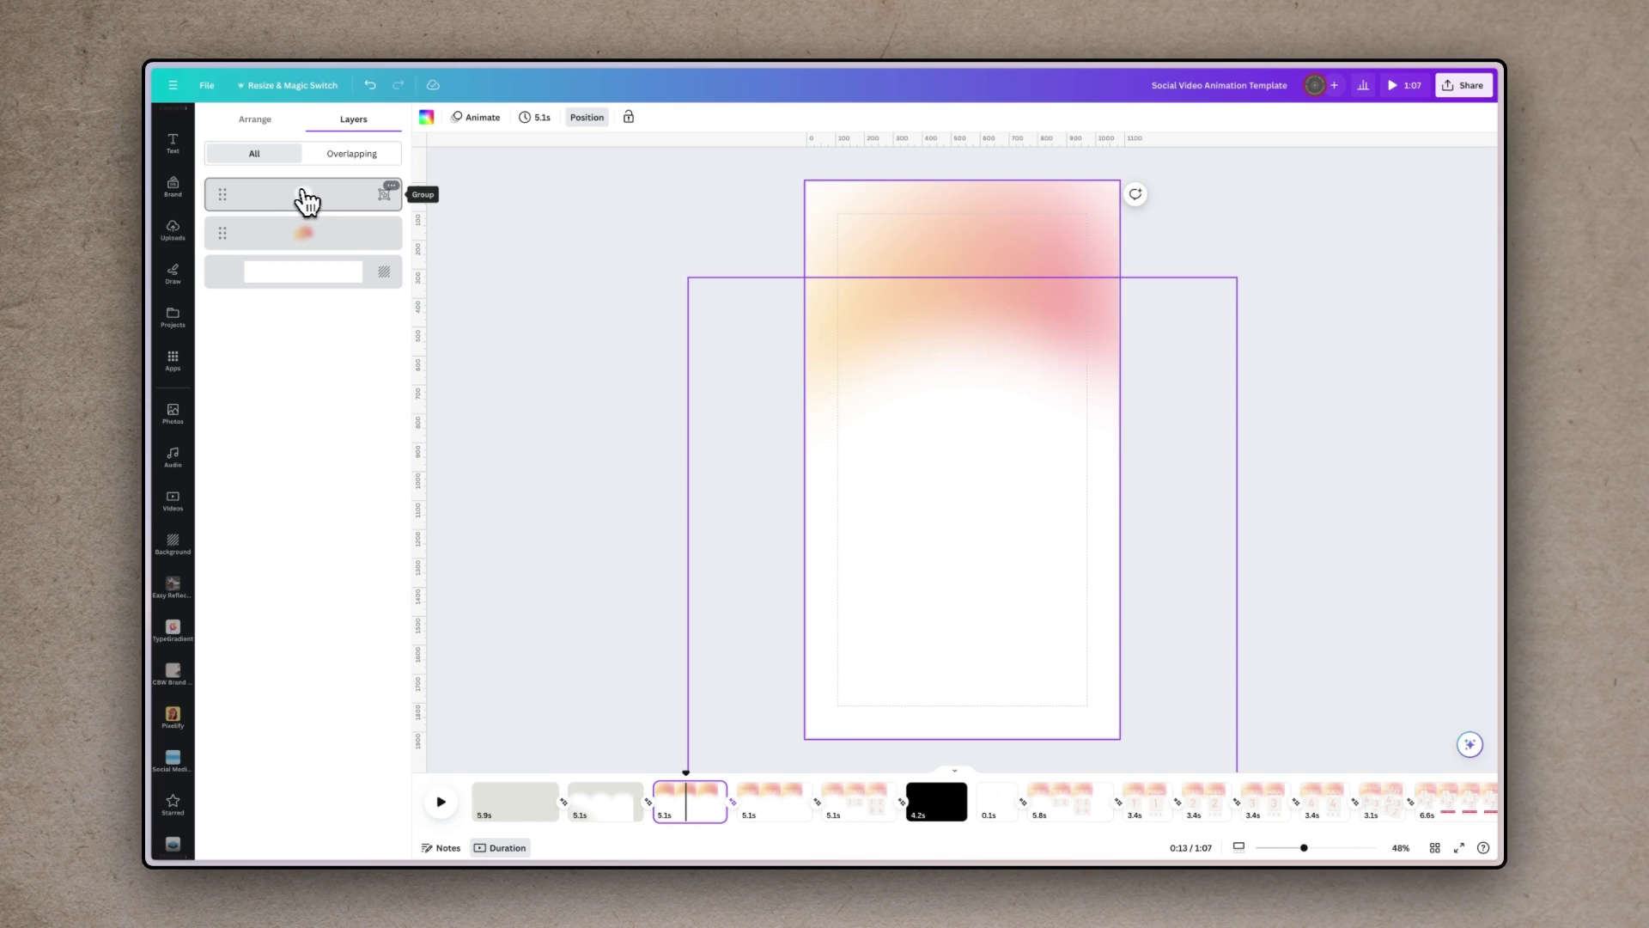
Check the transparency setting of the NOW ON SALE heading on page 4, and open page 5
click(777, 822)
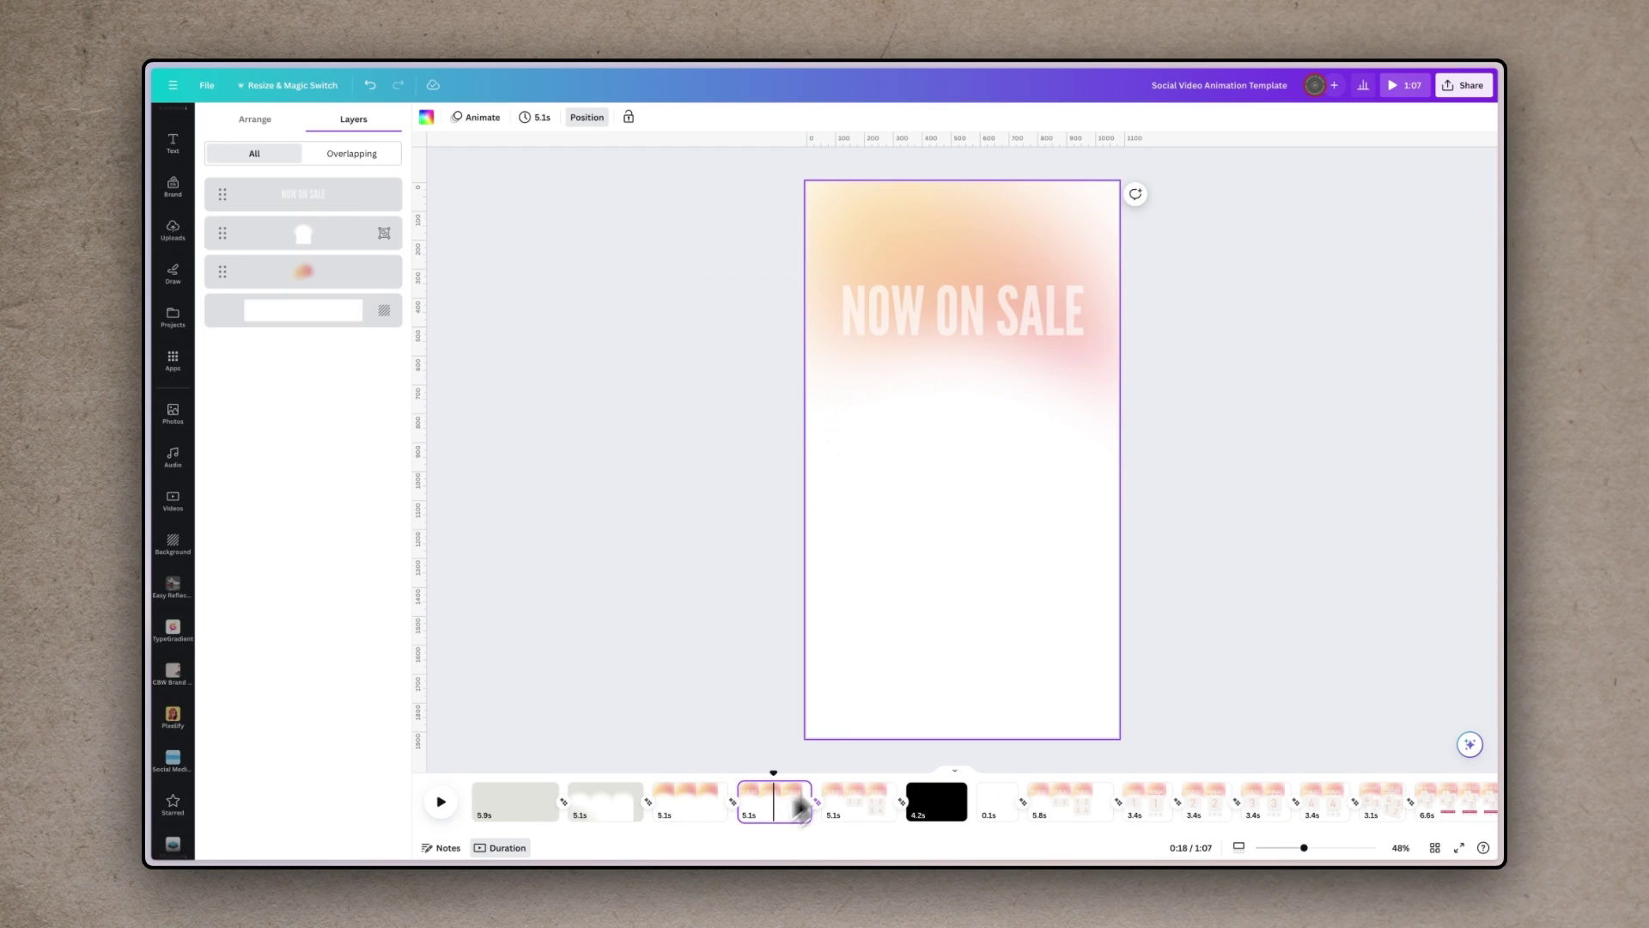
click(998, 324)
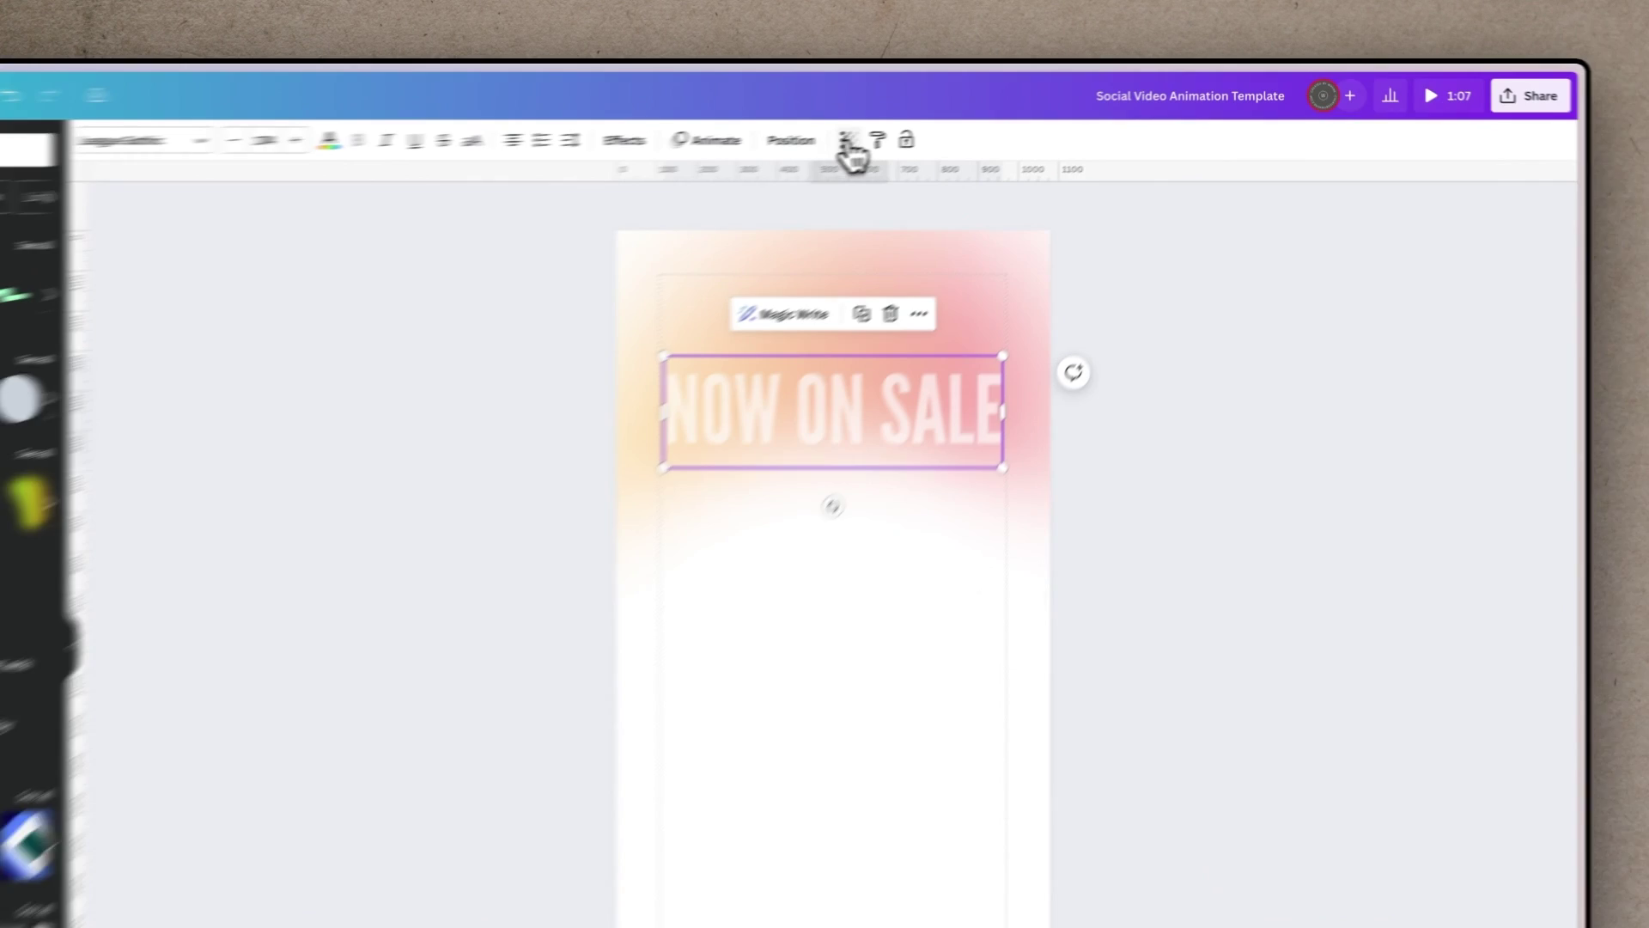
click(974, 117)
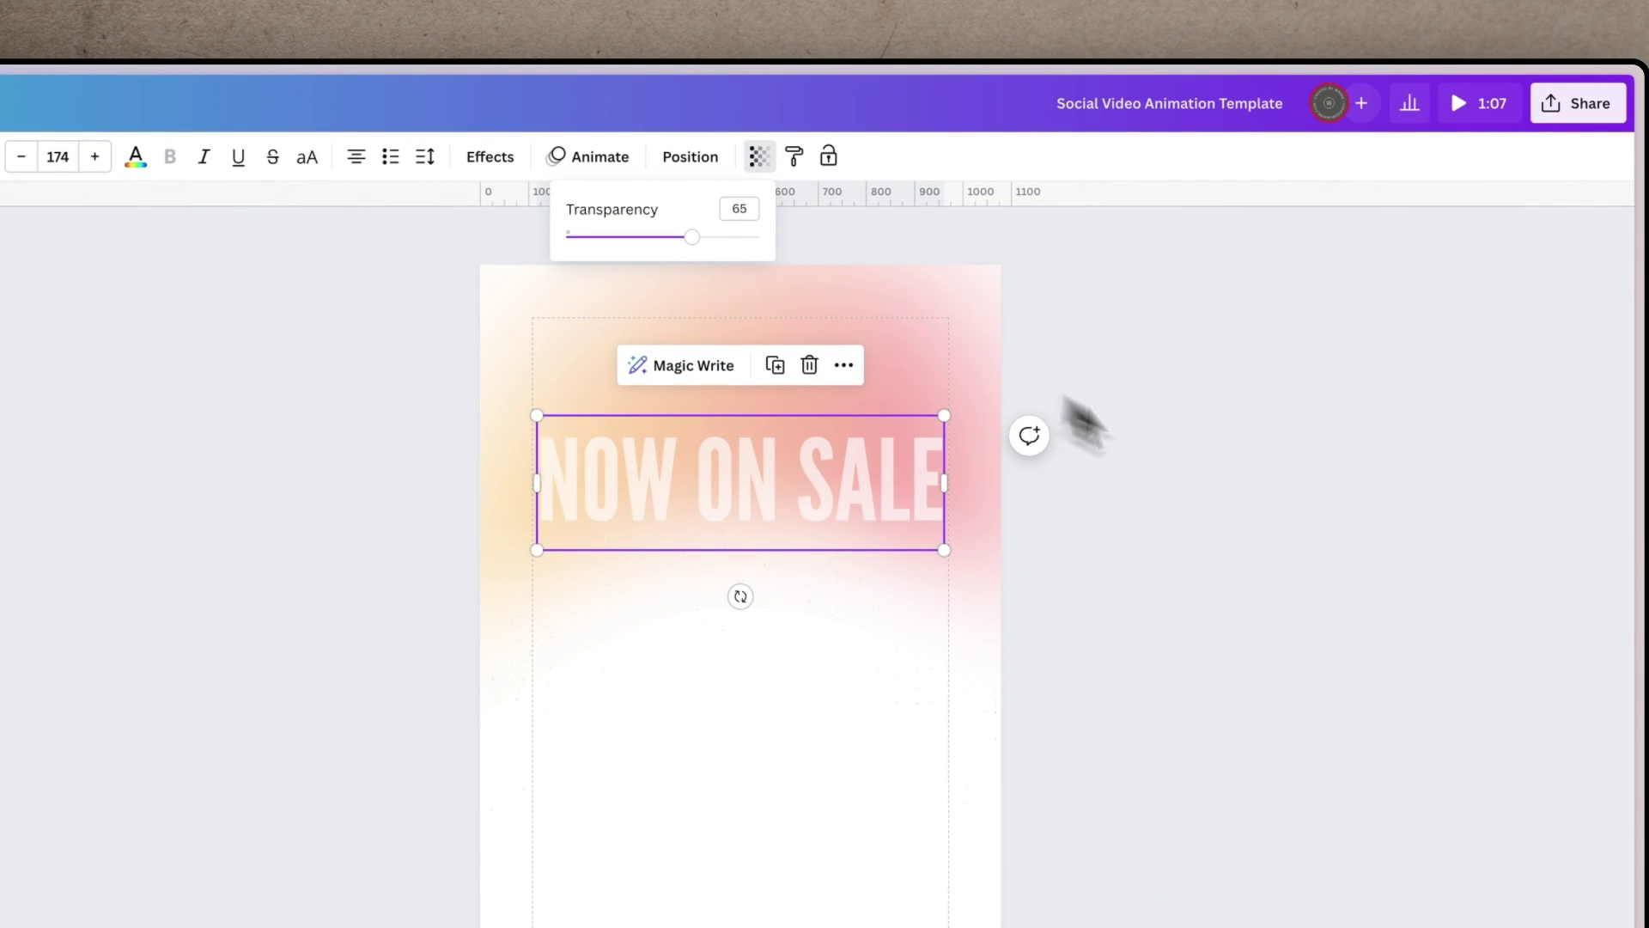
click(1134, 514)
click(1131, 510)
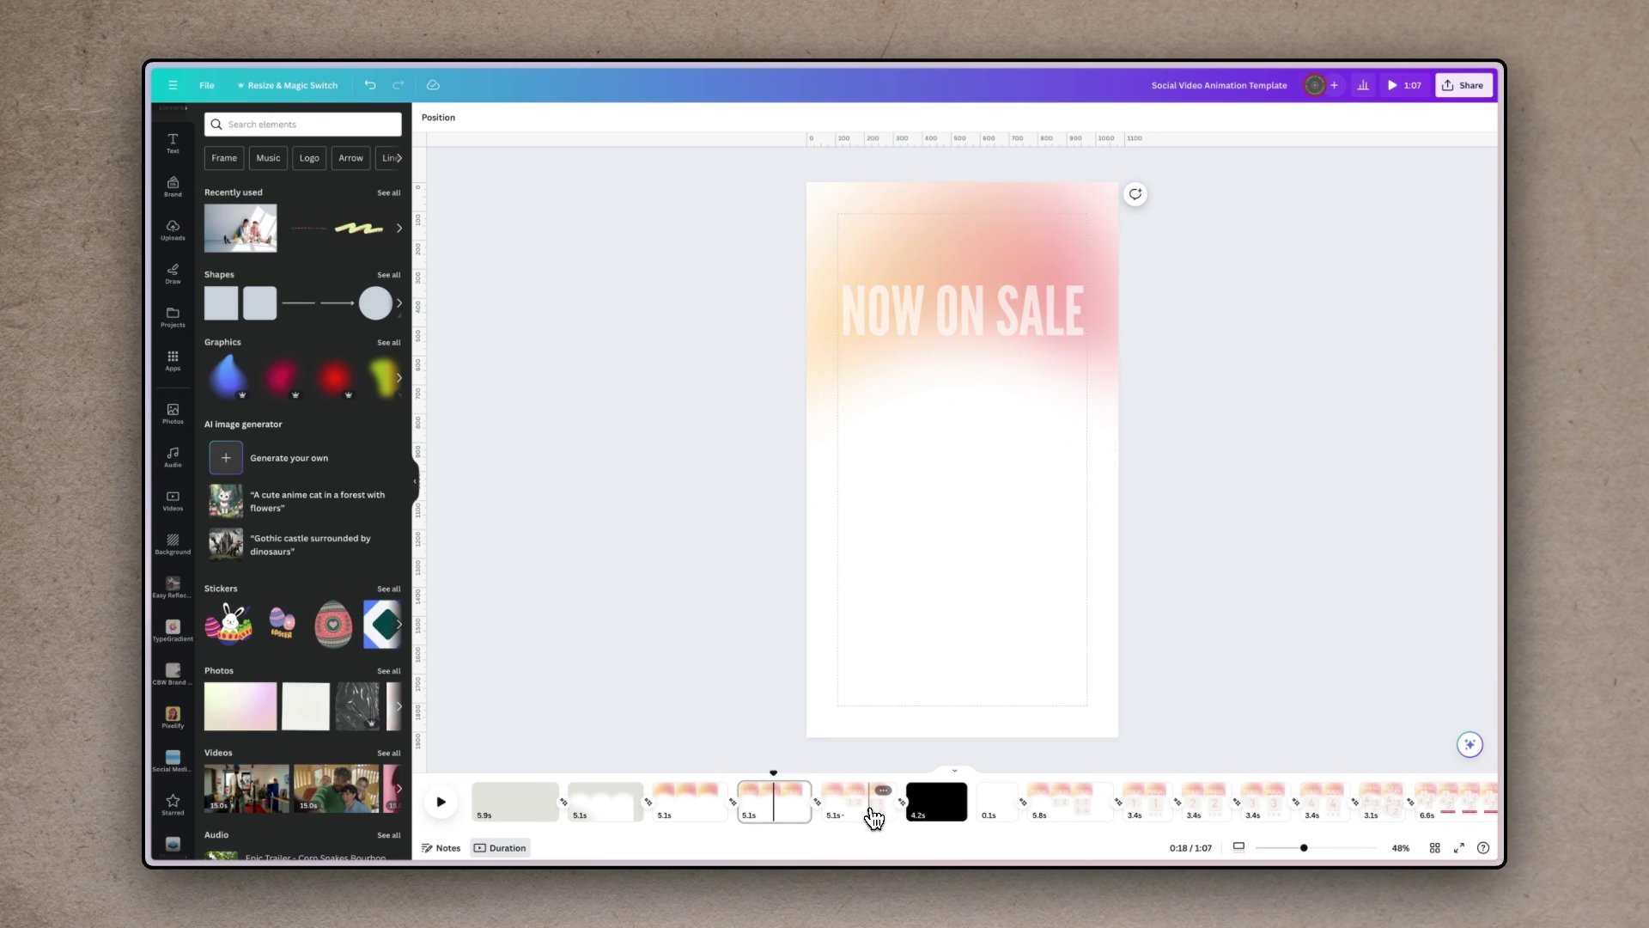
click(875, 818)
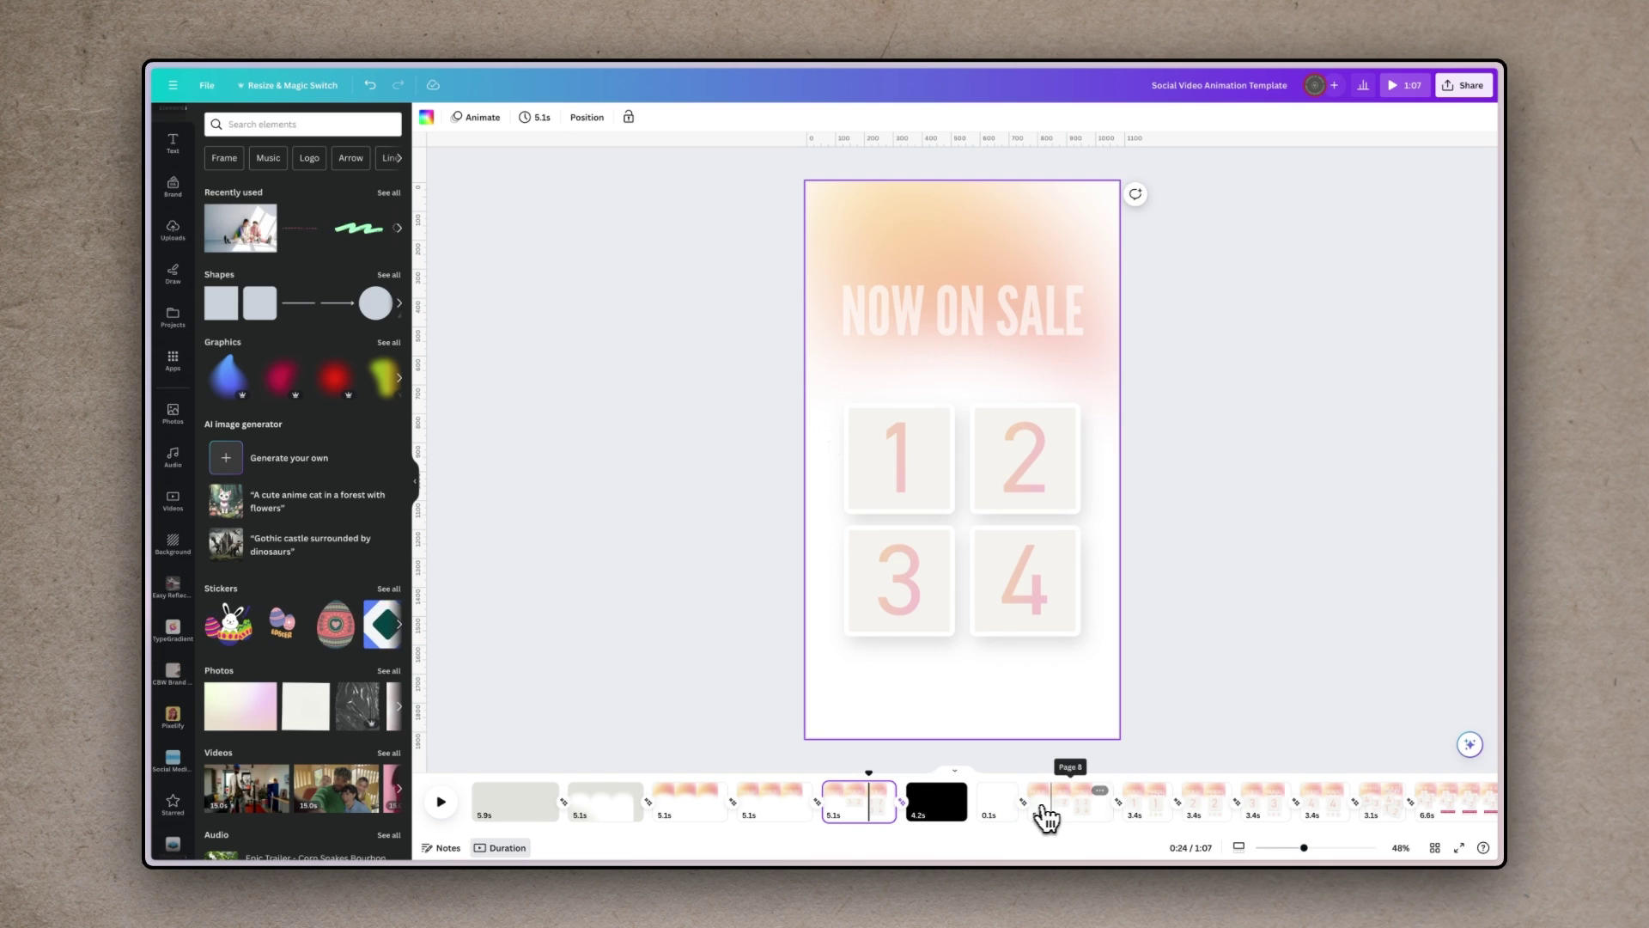
Open page 8, inspect its heading and card 1, and show the timing of the card 2 group
click(1072, 823)
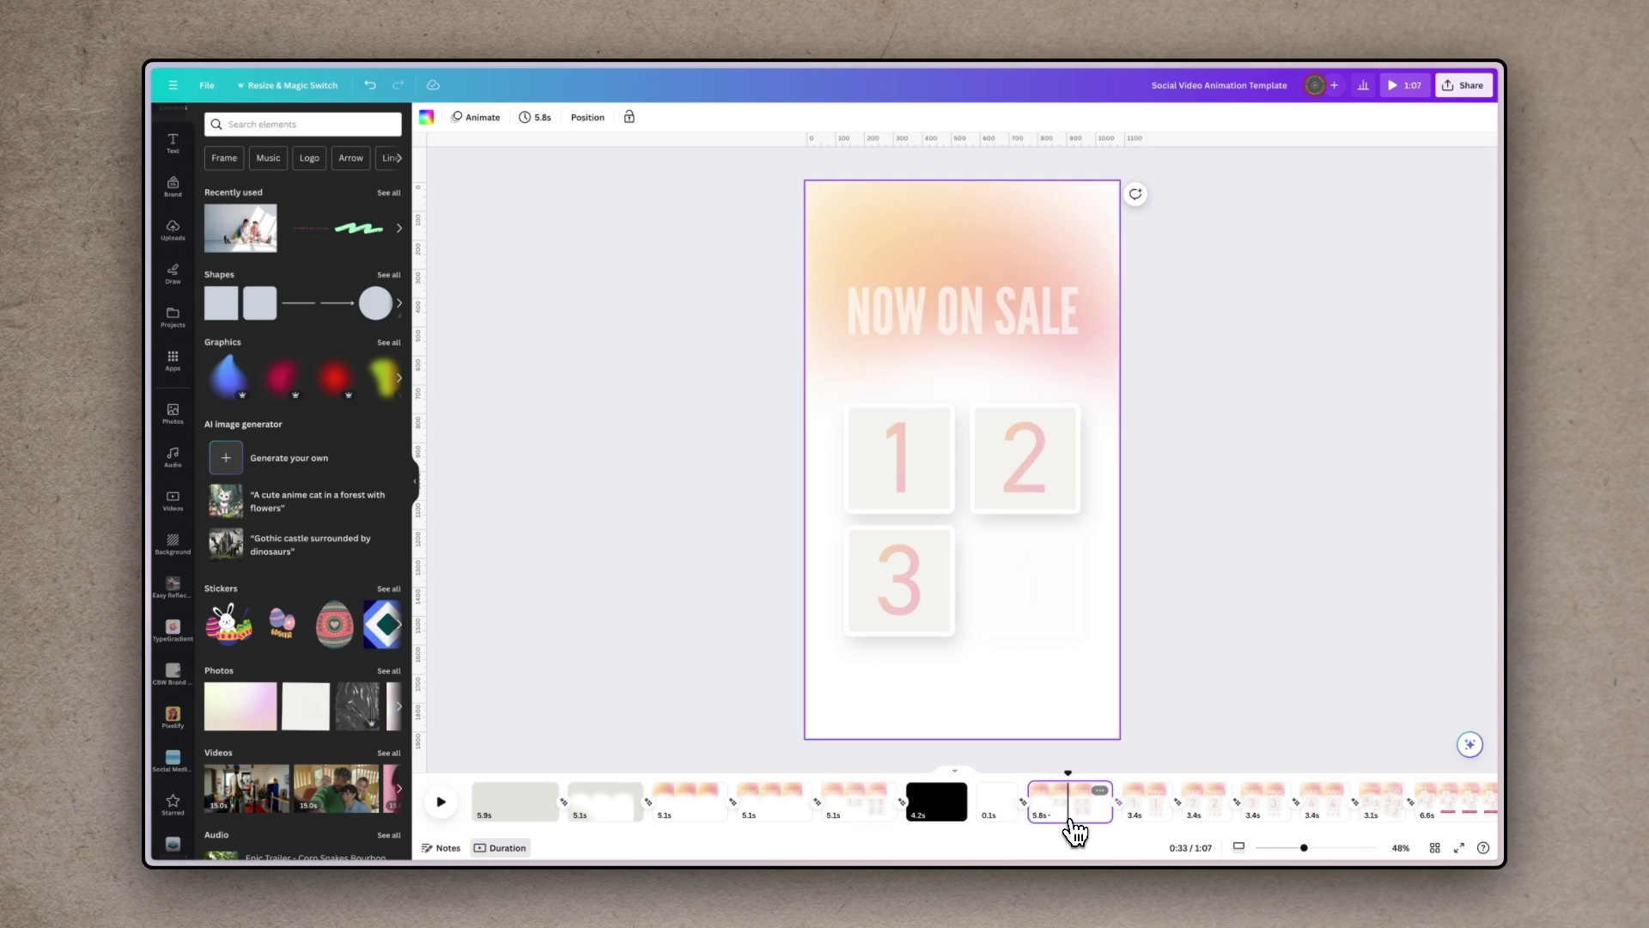
click(1048, 313)
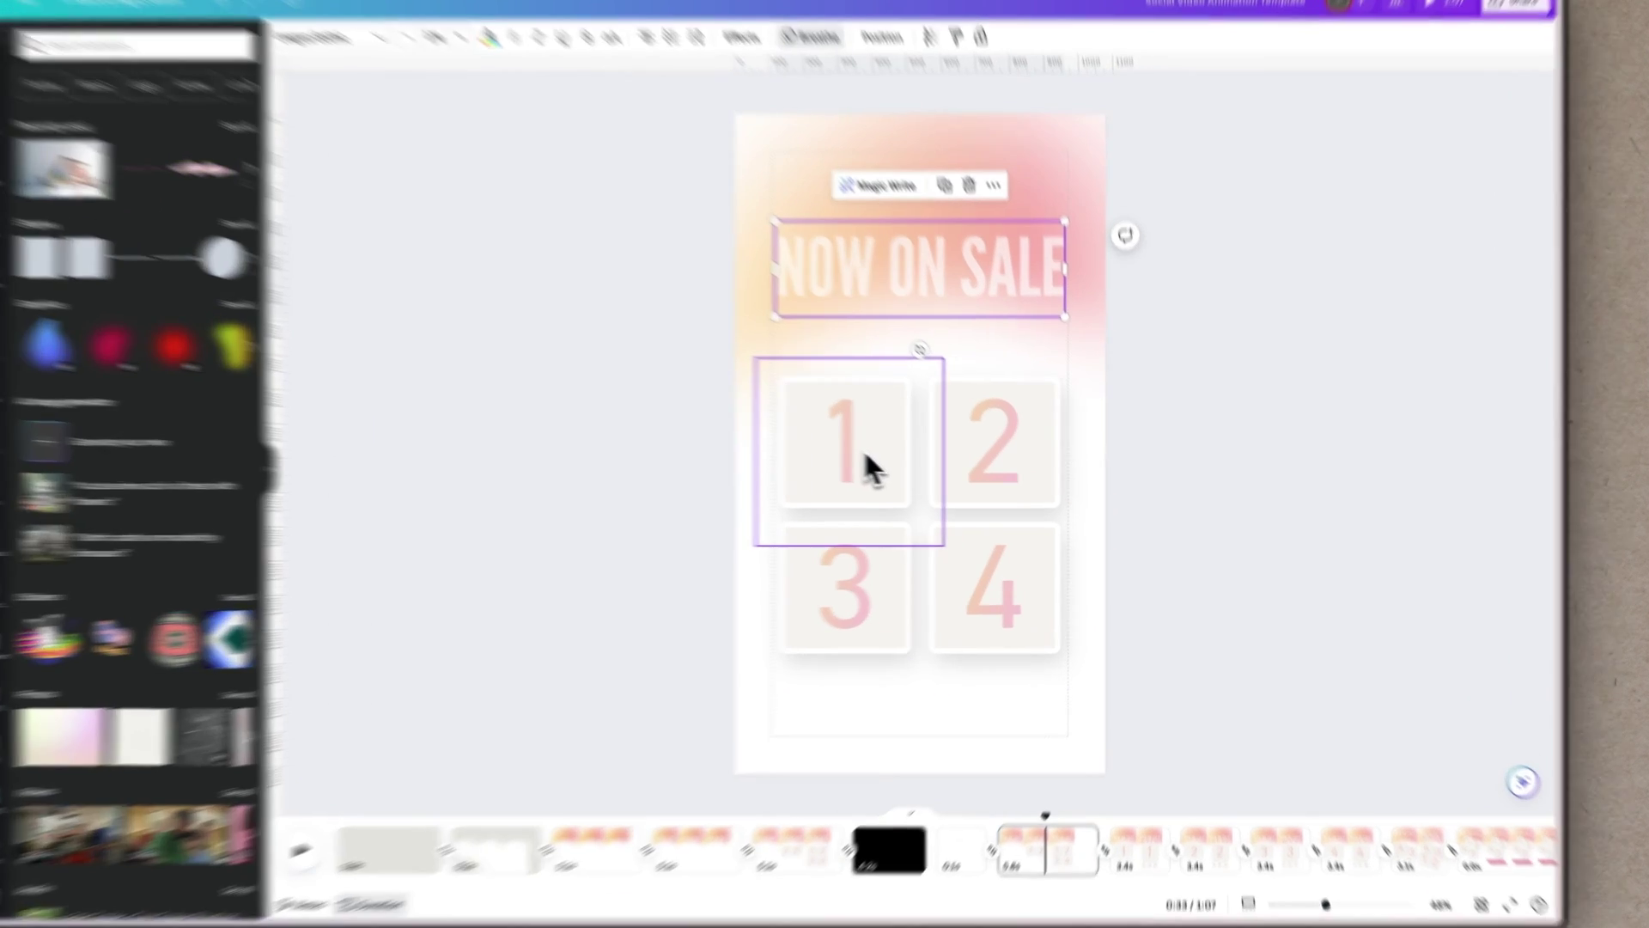
click(920, 481)
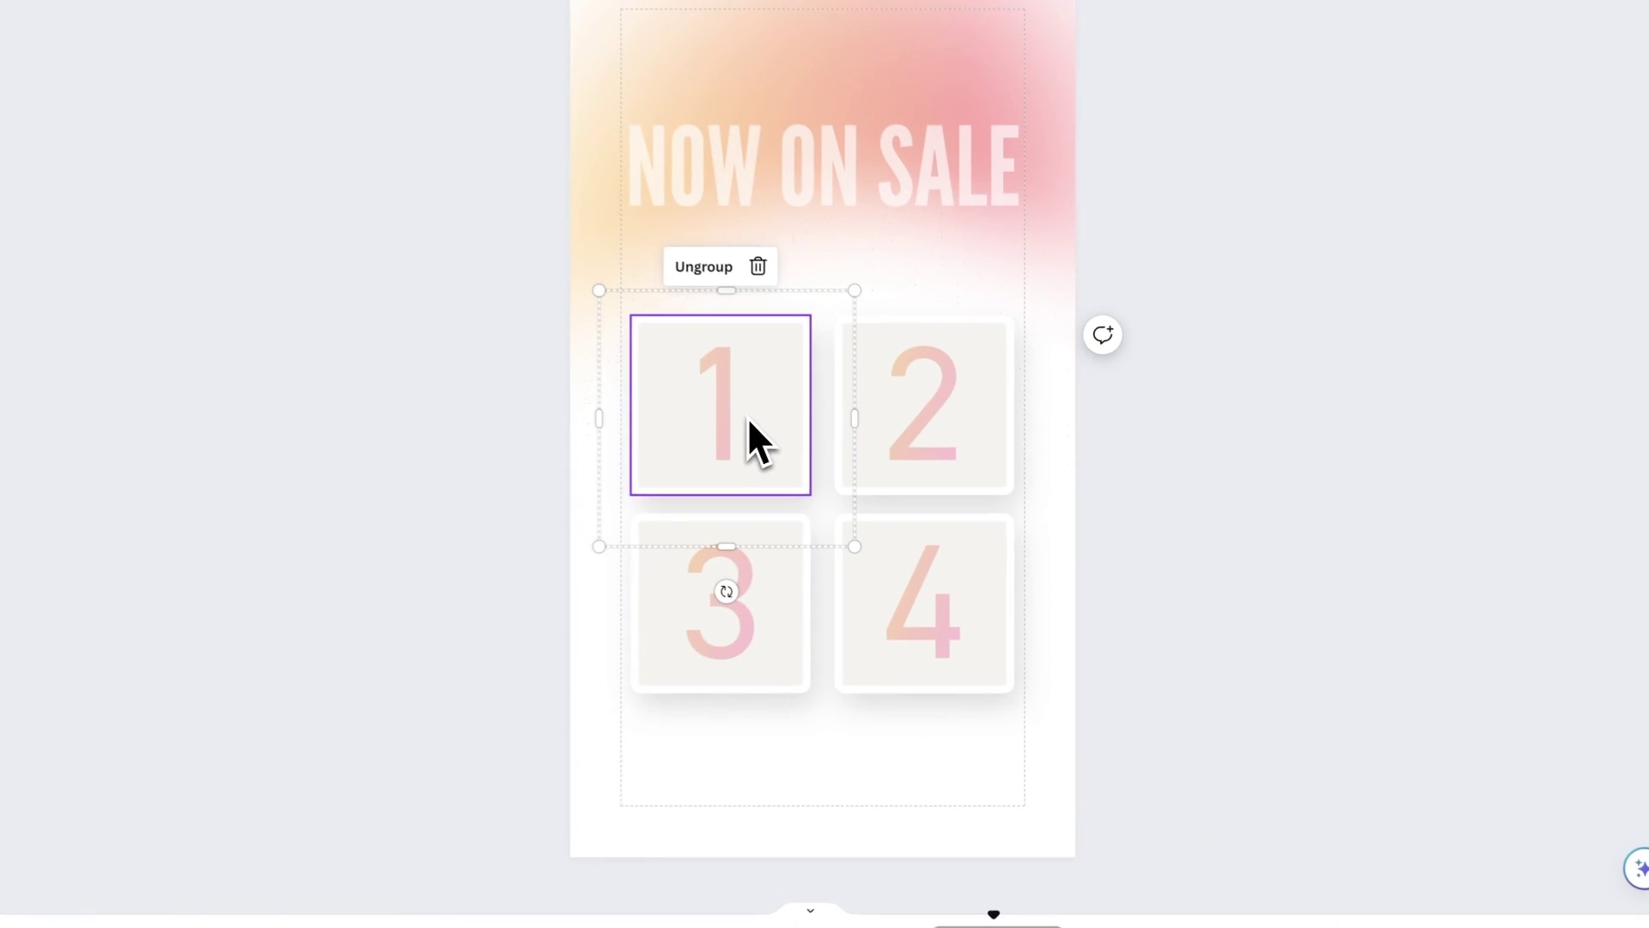
key(Escape)
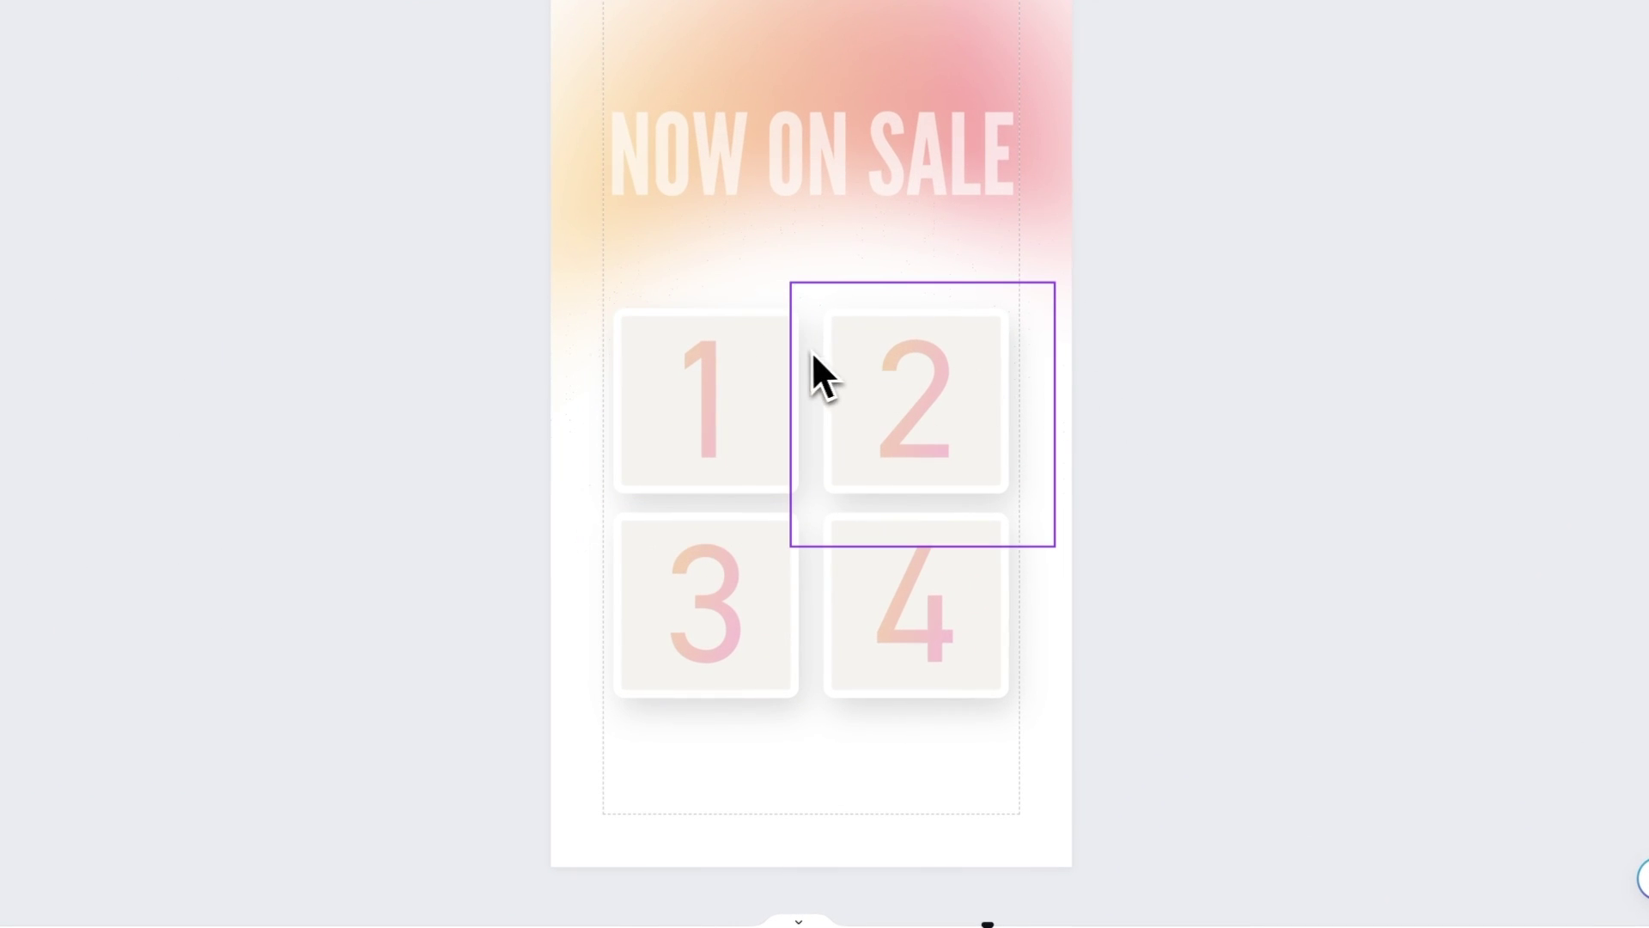
click(827, 316)
click(995, 232)
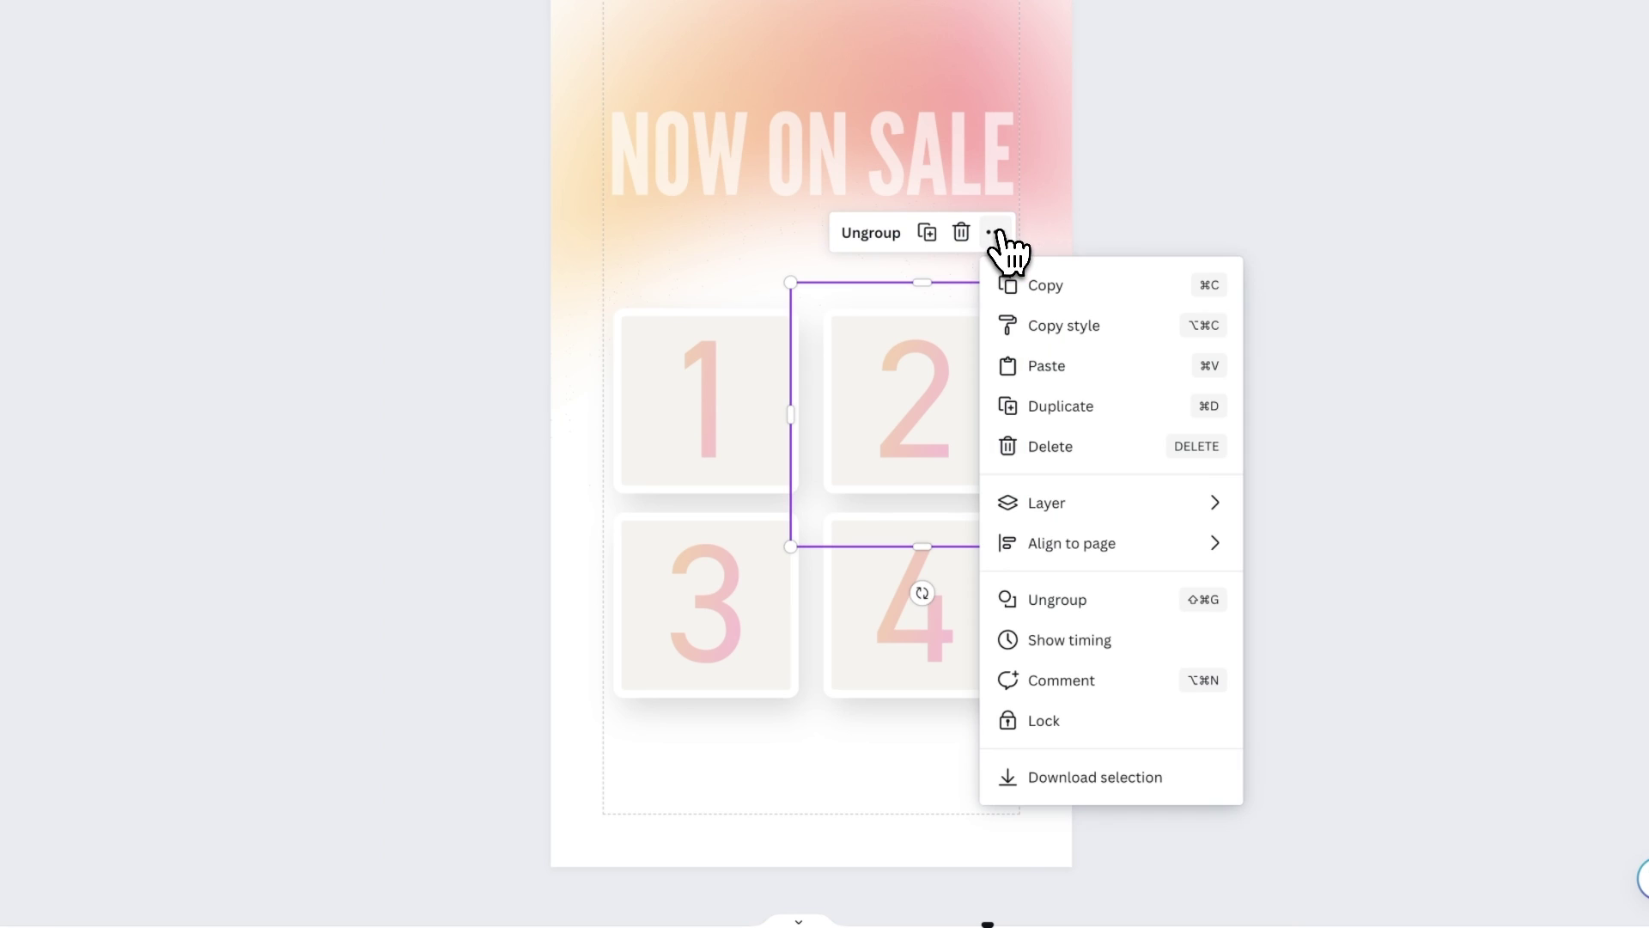
click(1106, 642)
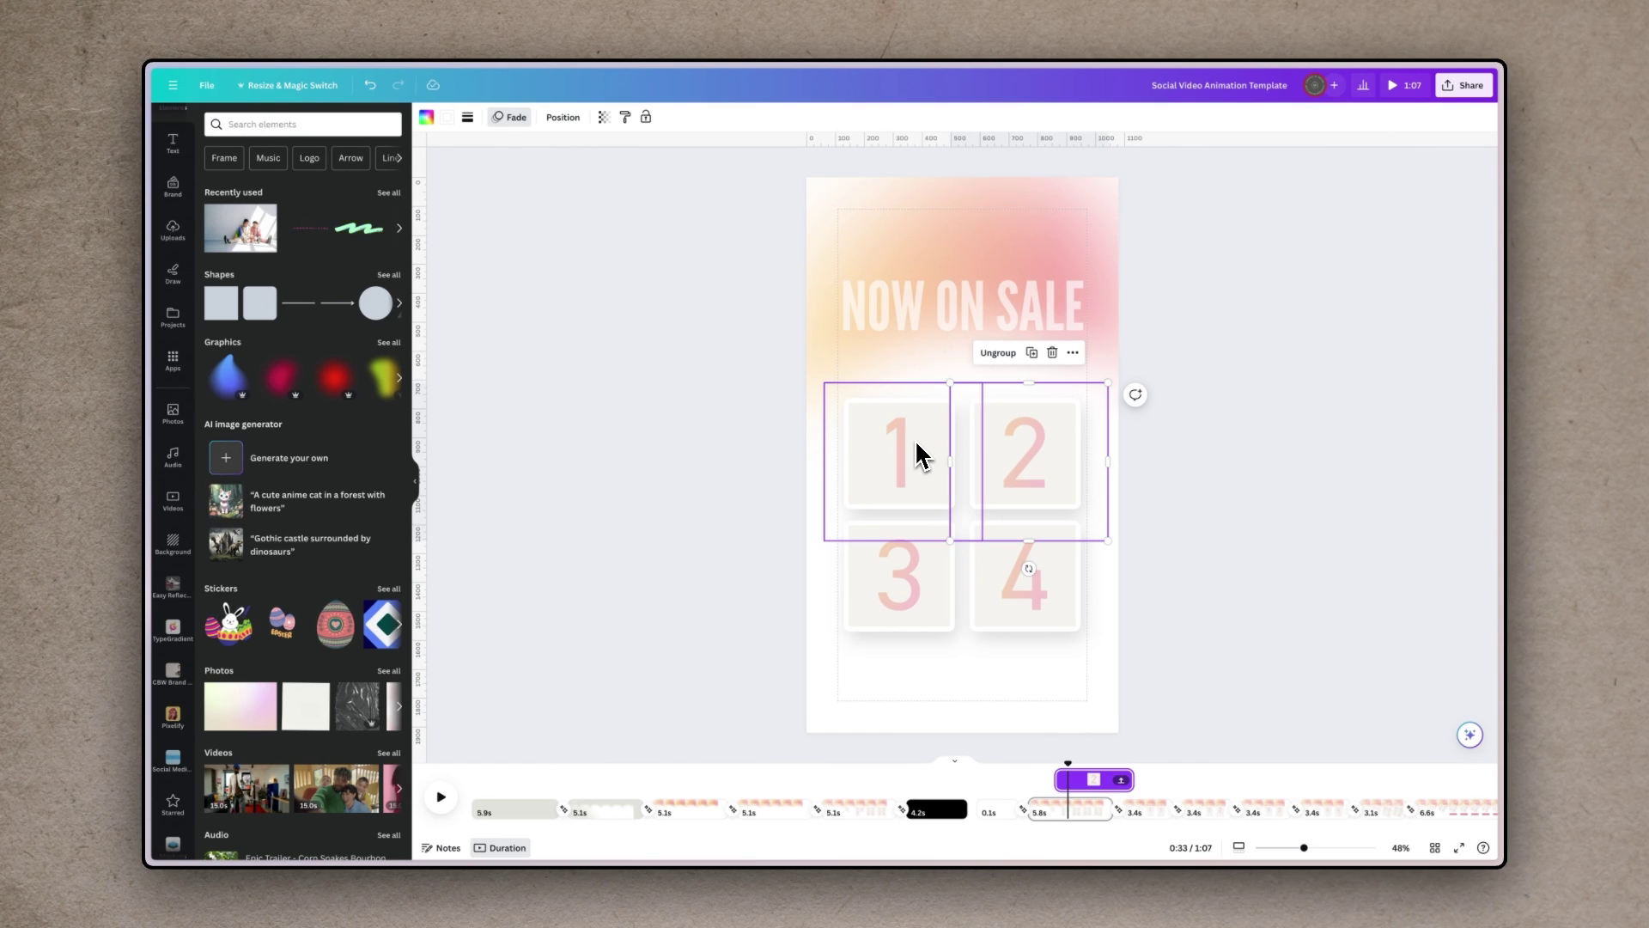
Compare the timing of the four numbered cards on page 8 and scrub towards the end of the page
click(917, 452)
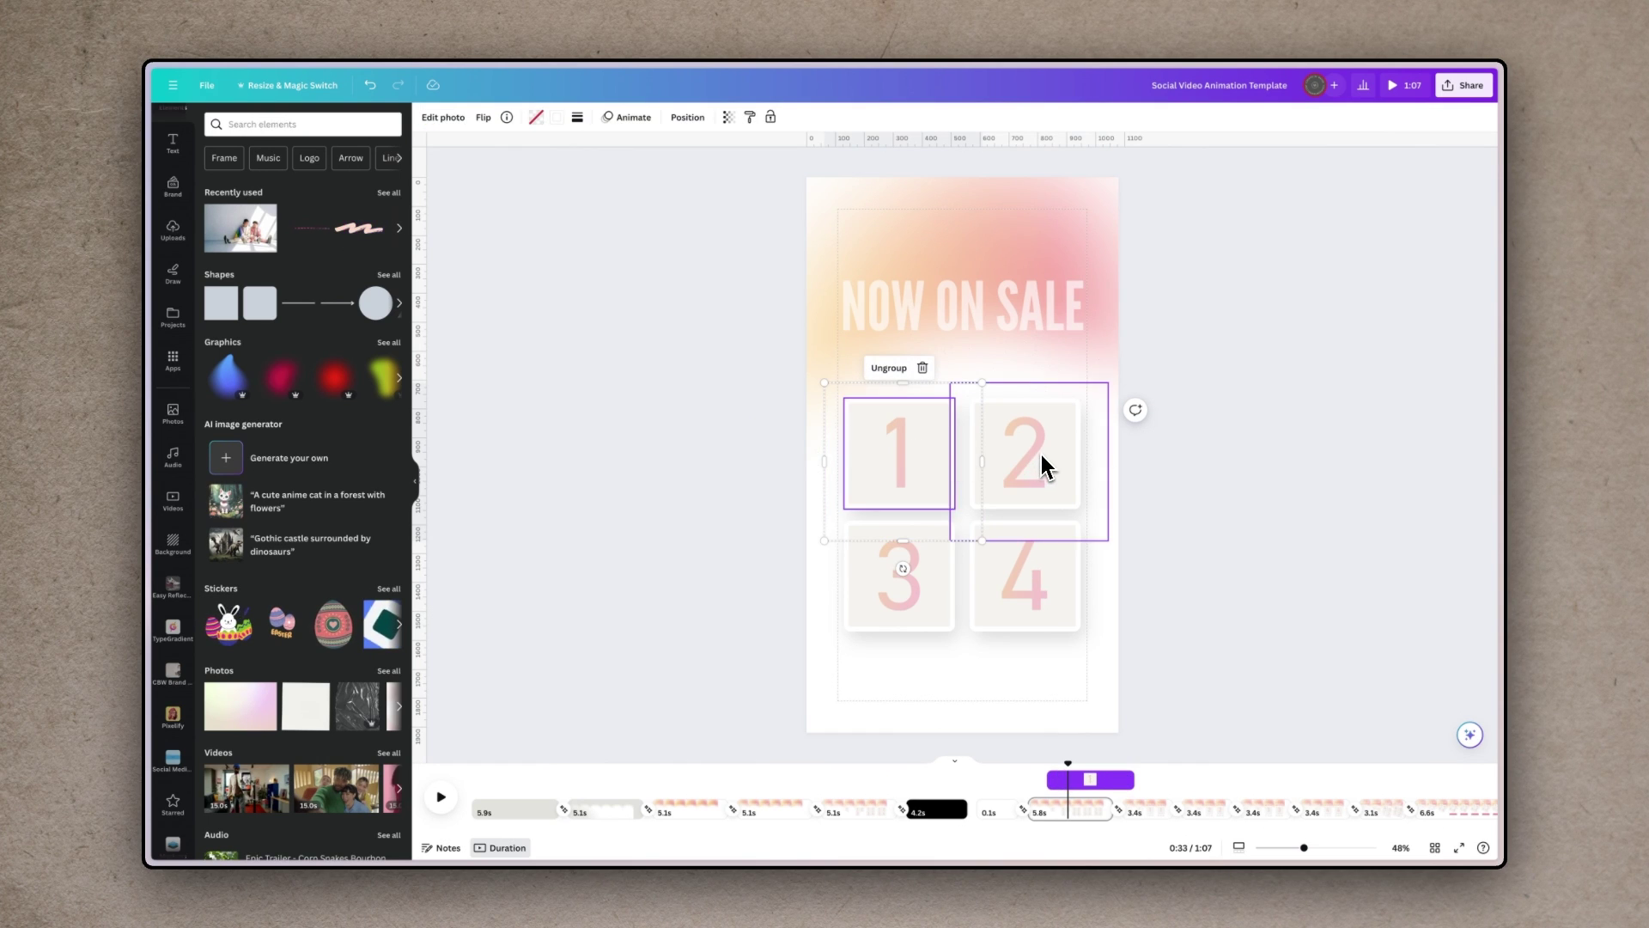
click(900, 599)
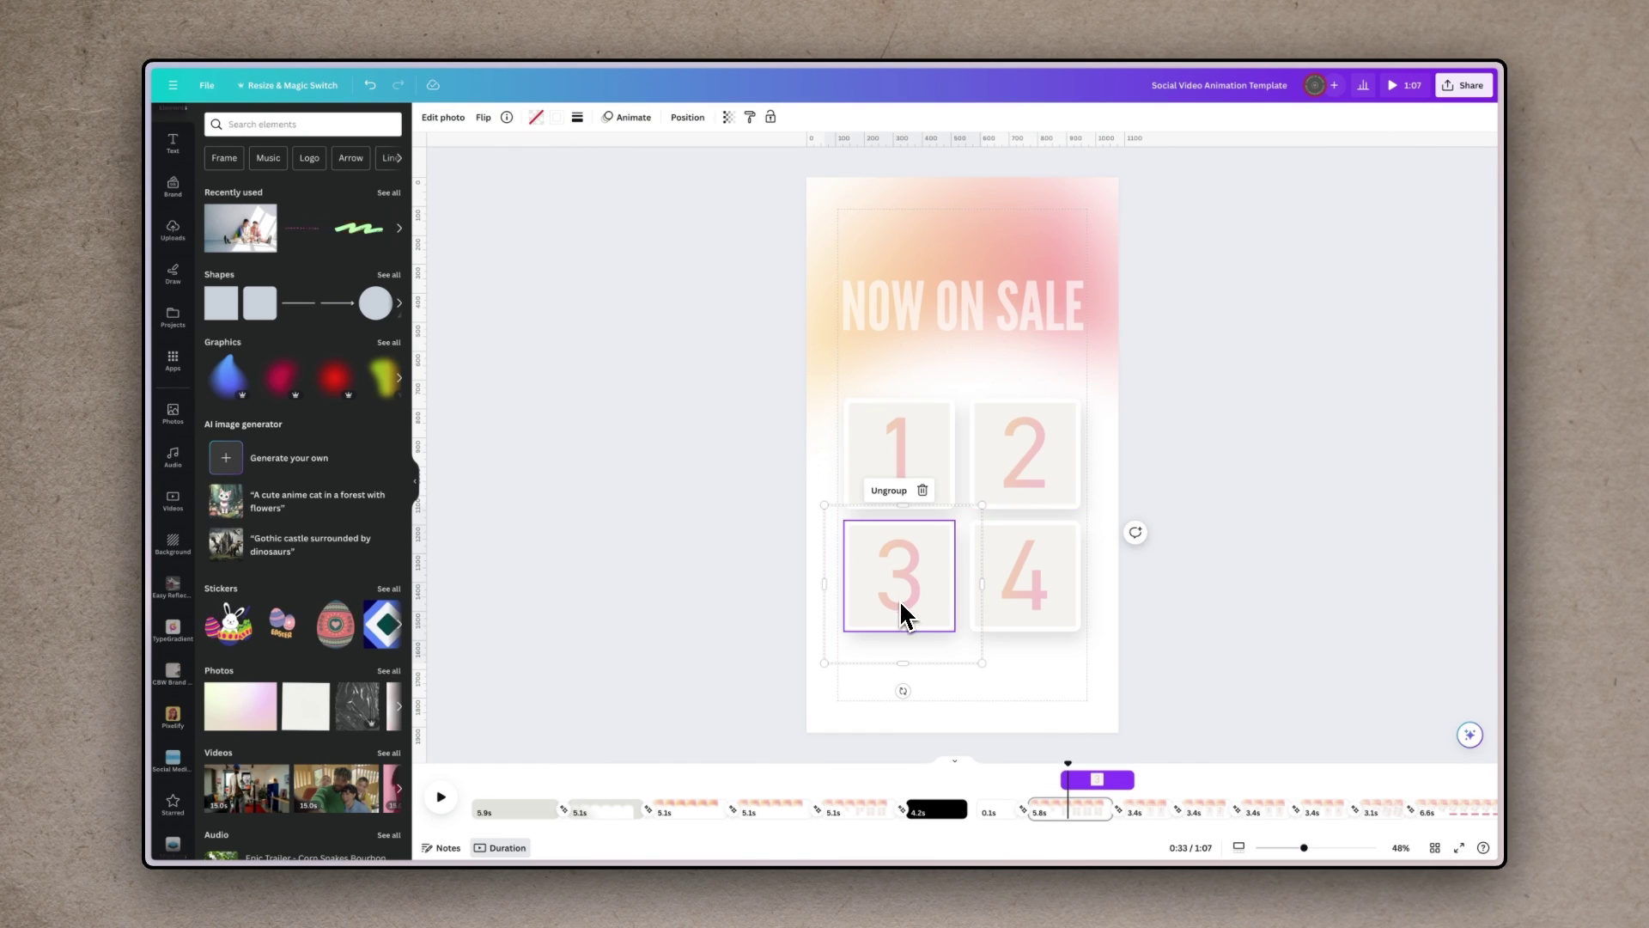
click(1065, 614)
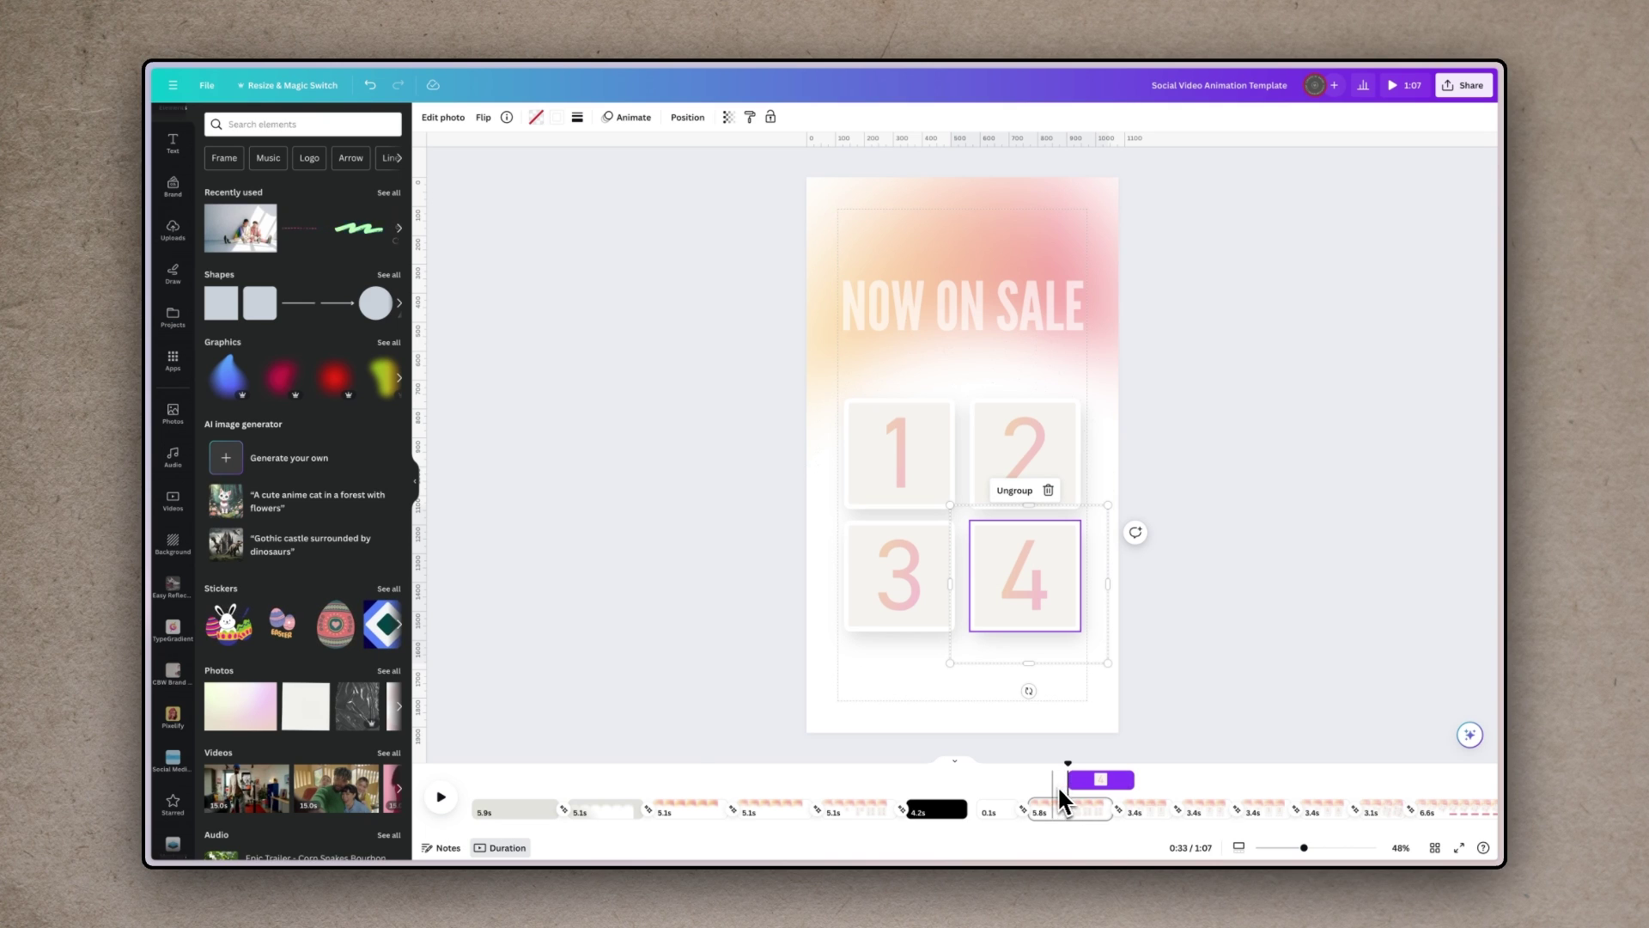
click(888, 553)
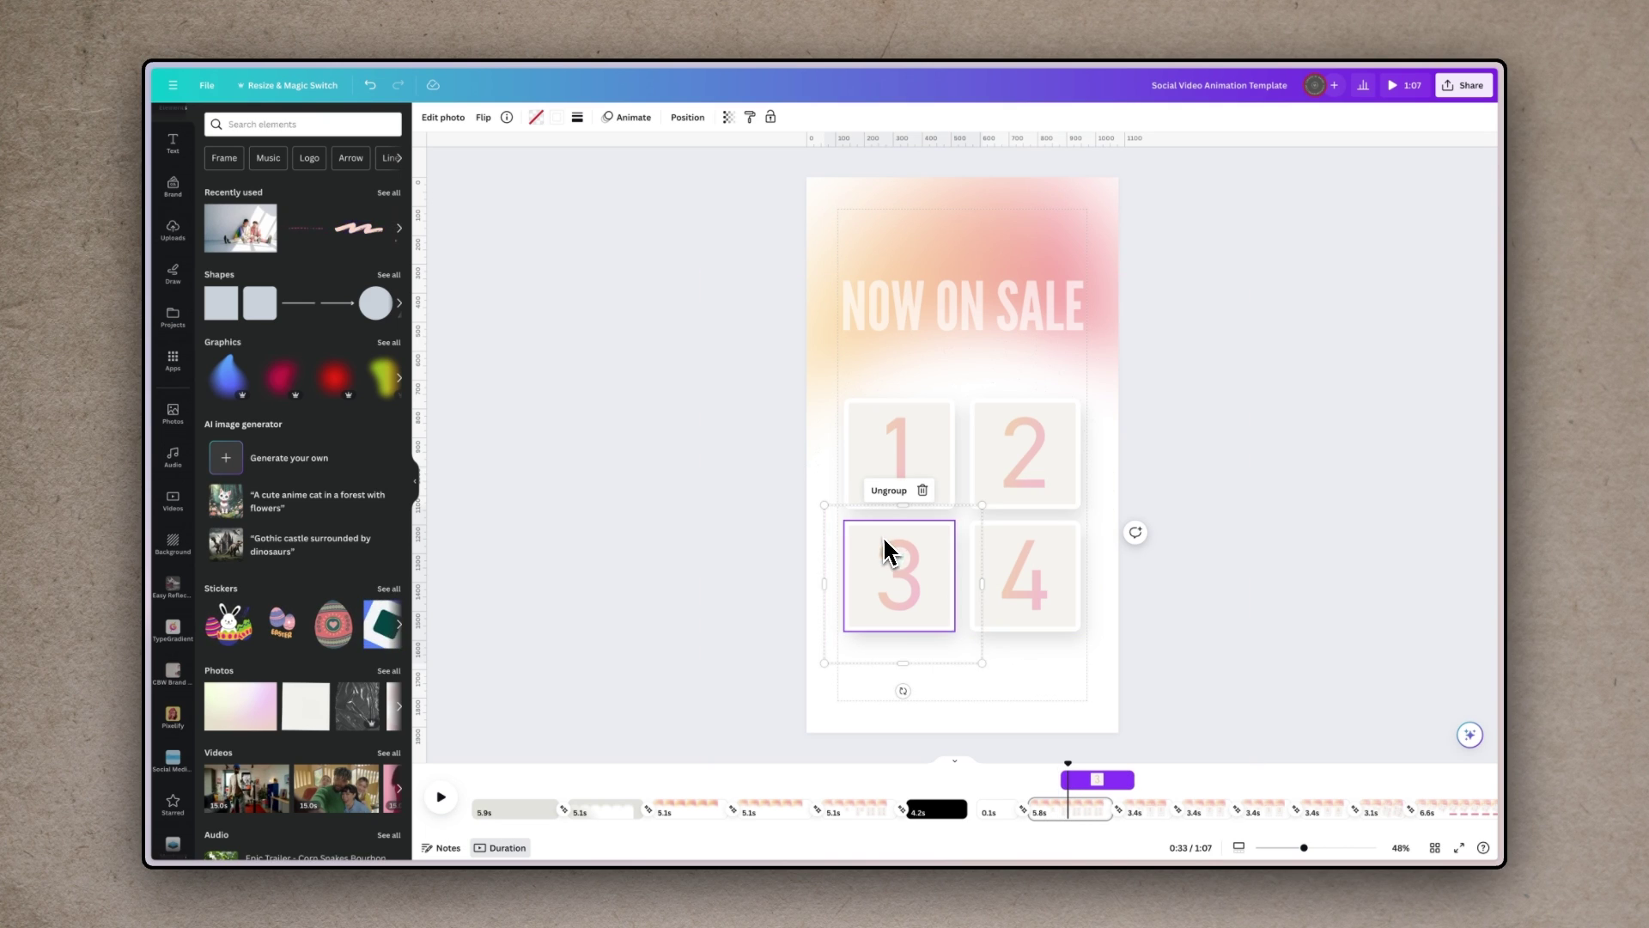
click(902, 449)
click(1024, 454)
drag(1068, 761, 1103, 766)
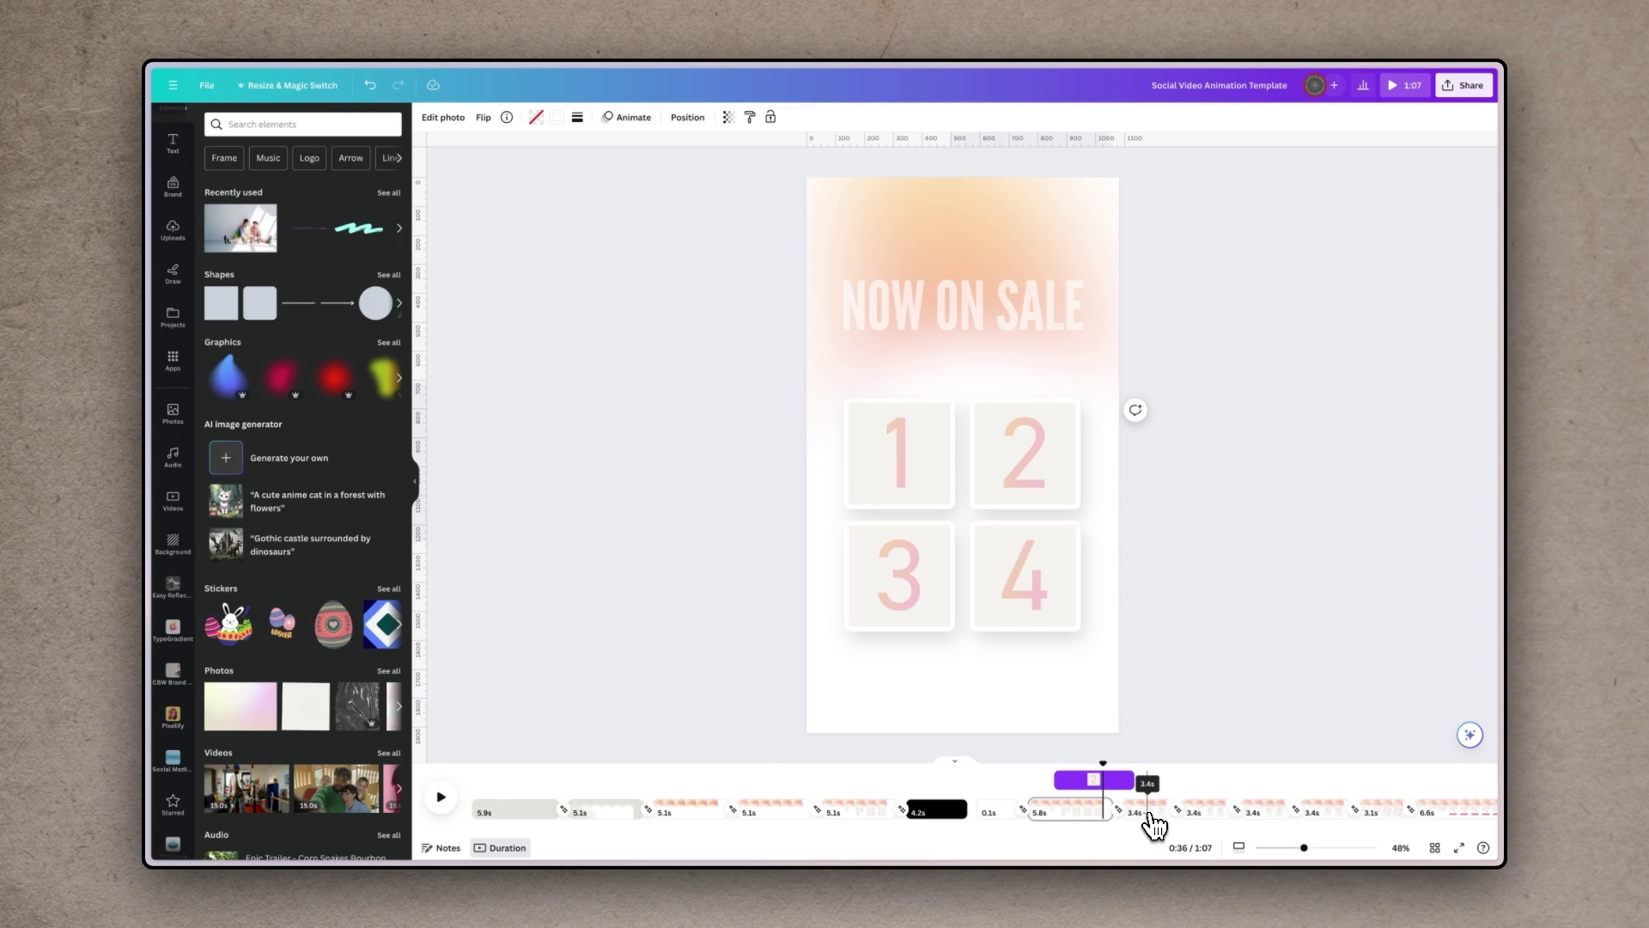
Compare pages 8 and 9, then inspect the transition between them and scrub through it
click(1151, 816)
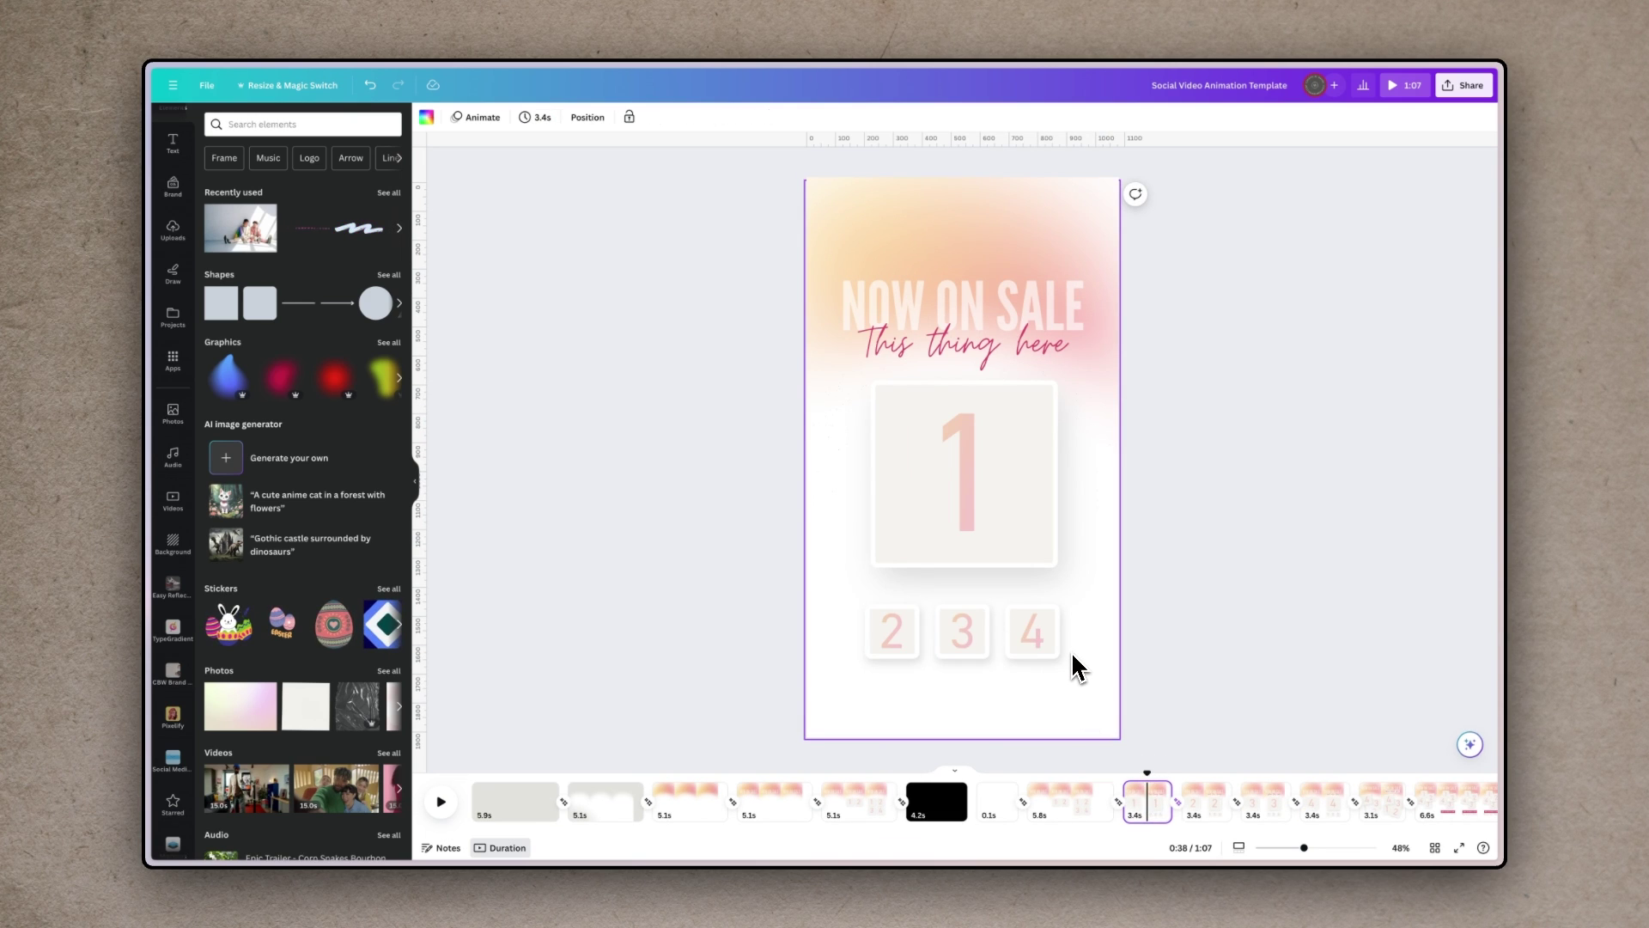
click(1087, 826)
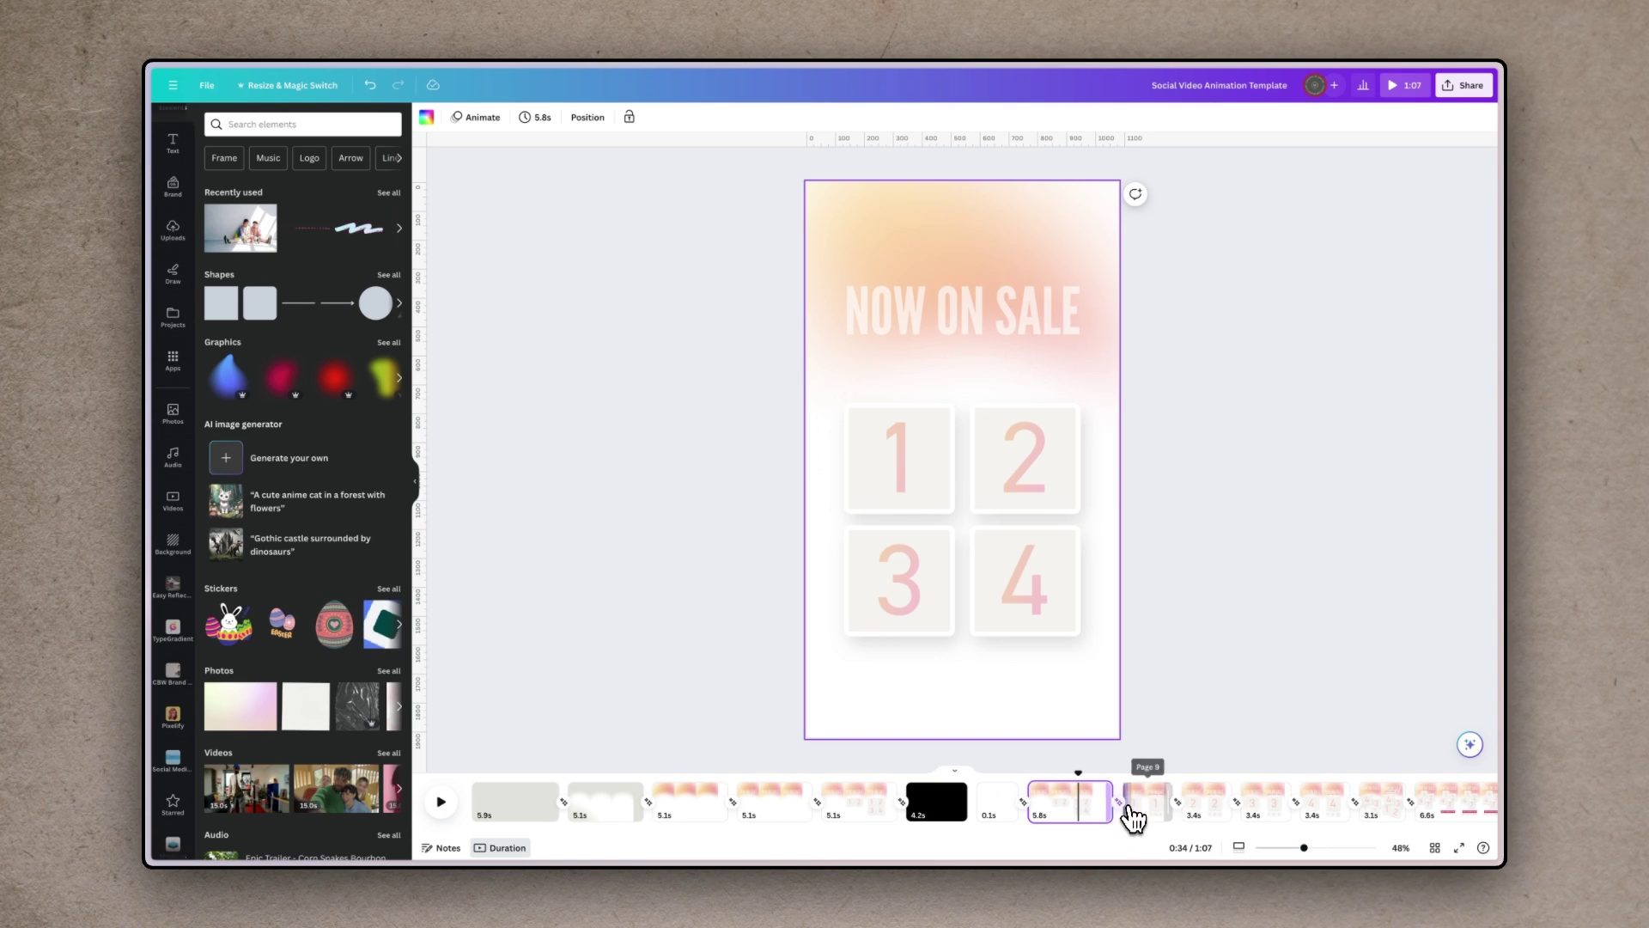
click(1120, 805)
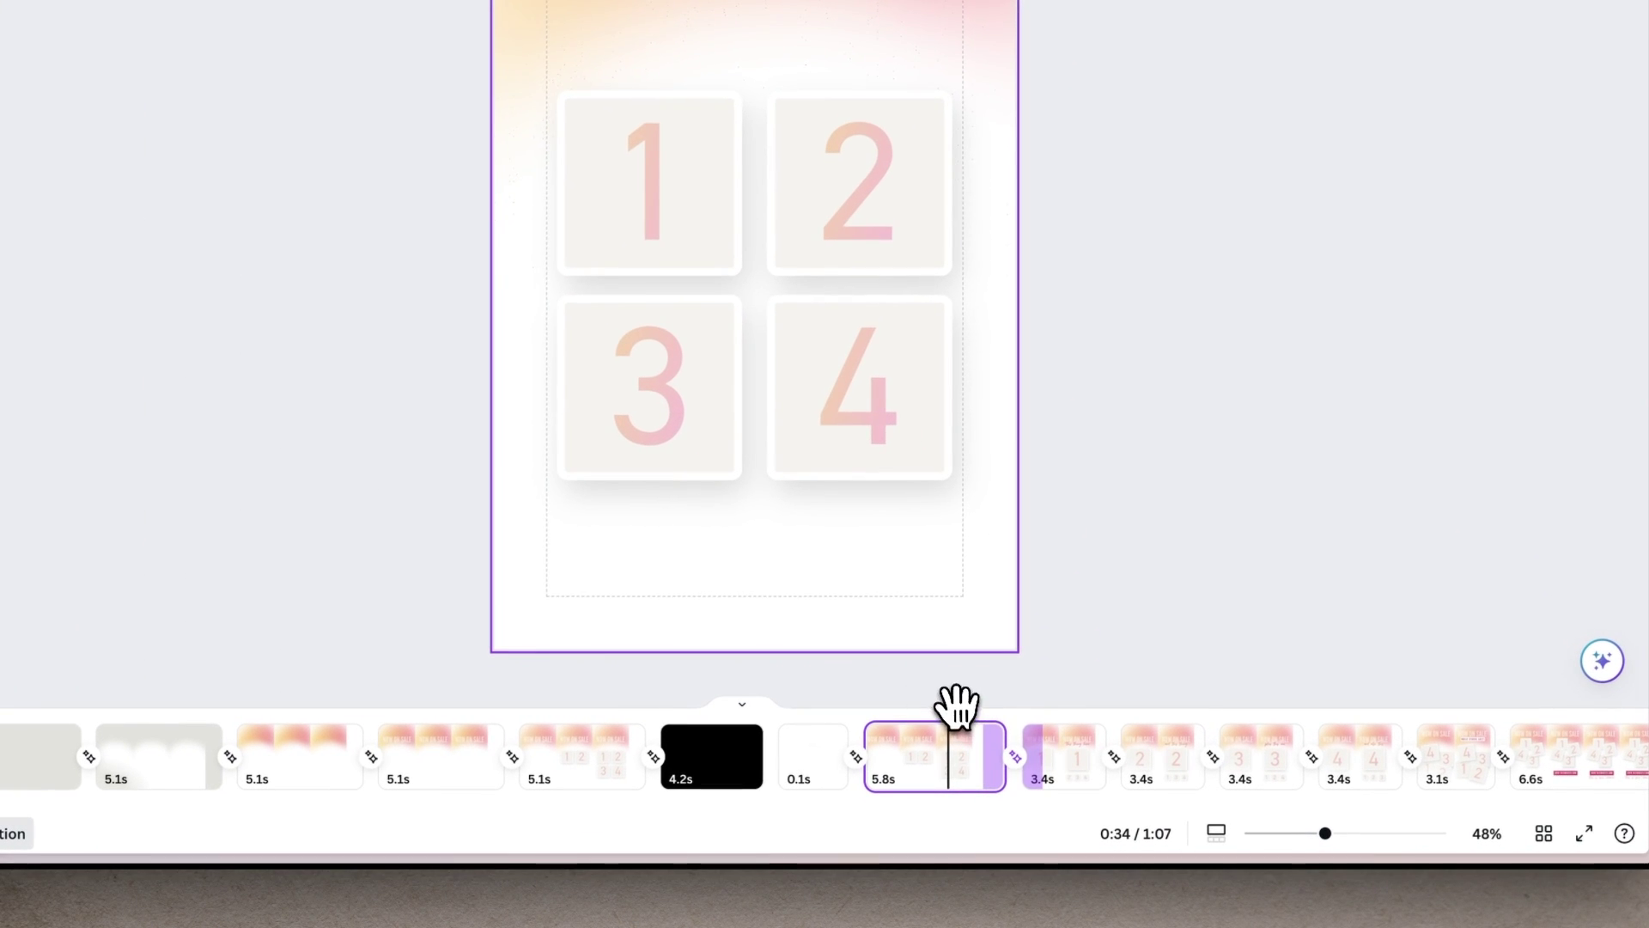
drag(944, 703, 965, 700)
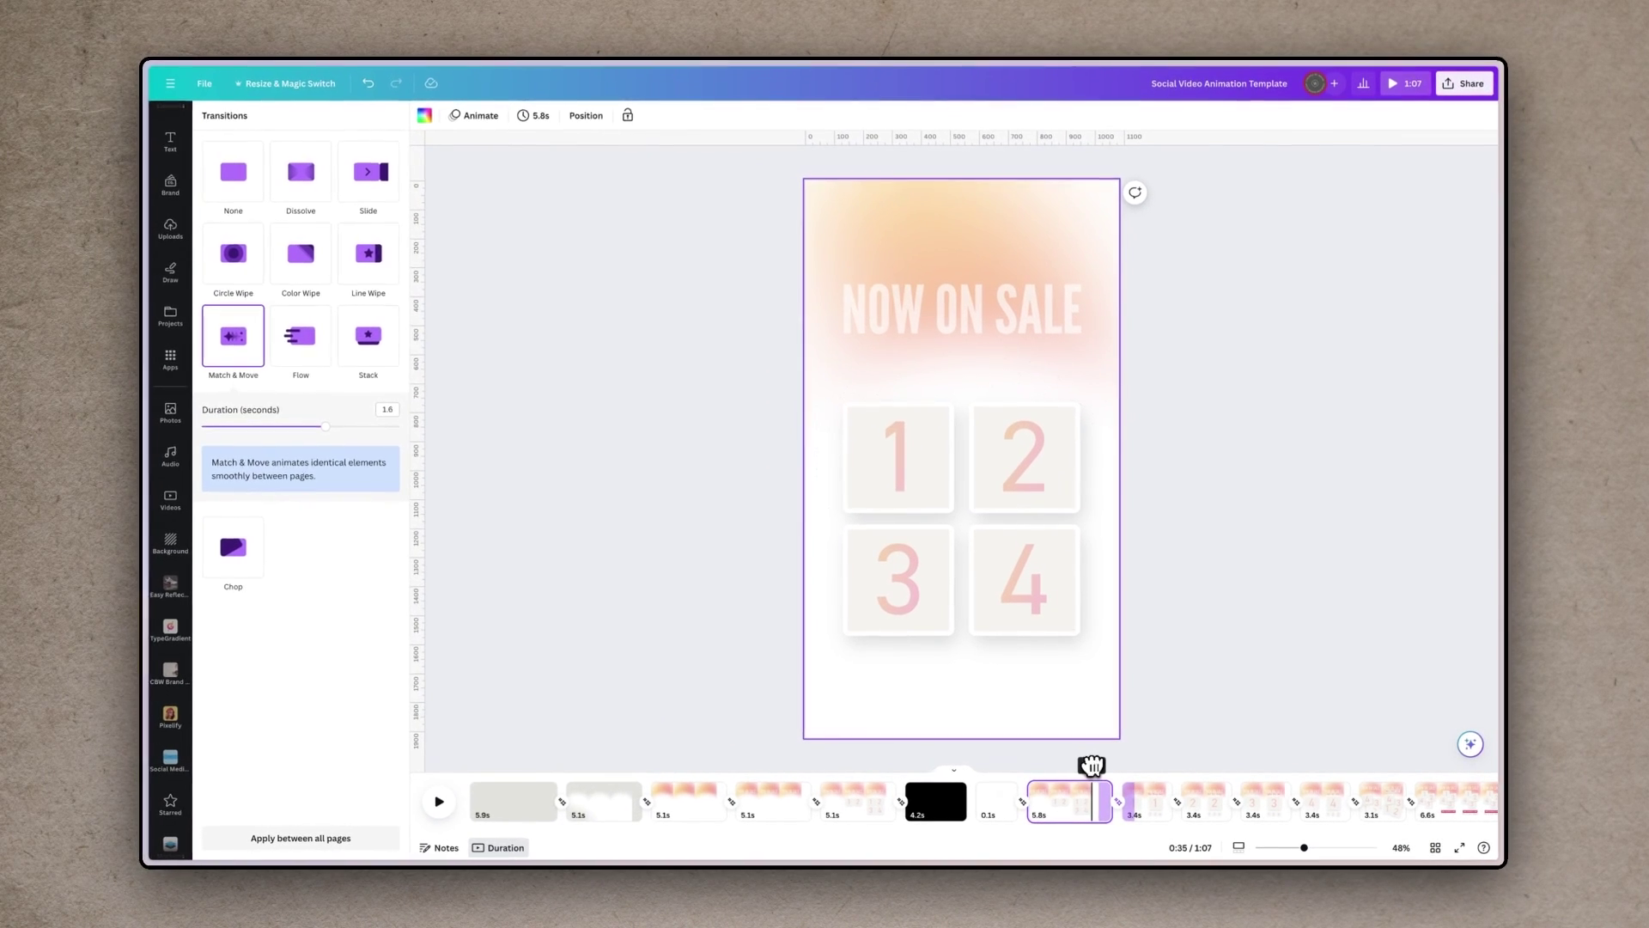
drag(1100, 763, 1141, 761)
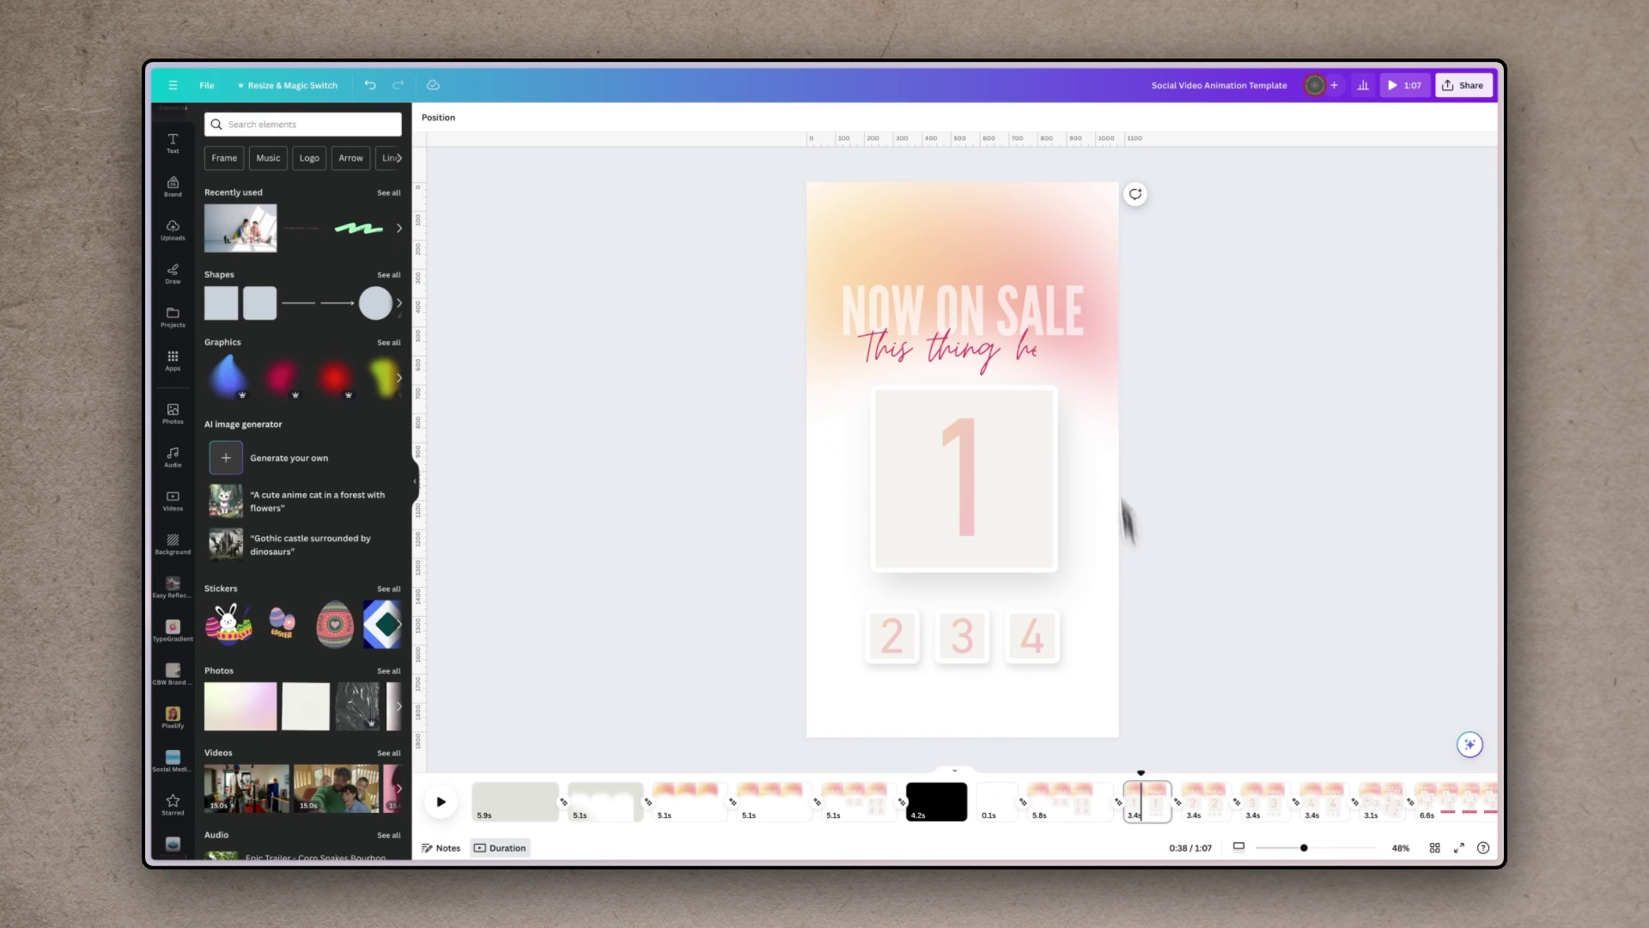
Show the timing of the "This thing here" text on page 9 and preview its Wipe animation
click(972, 353)
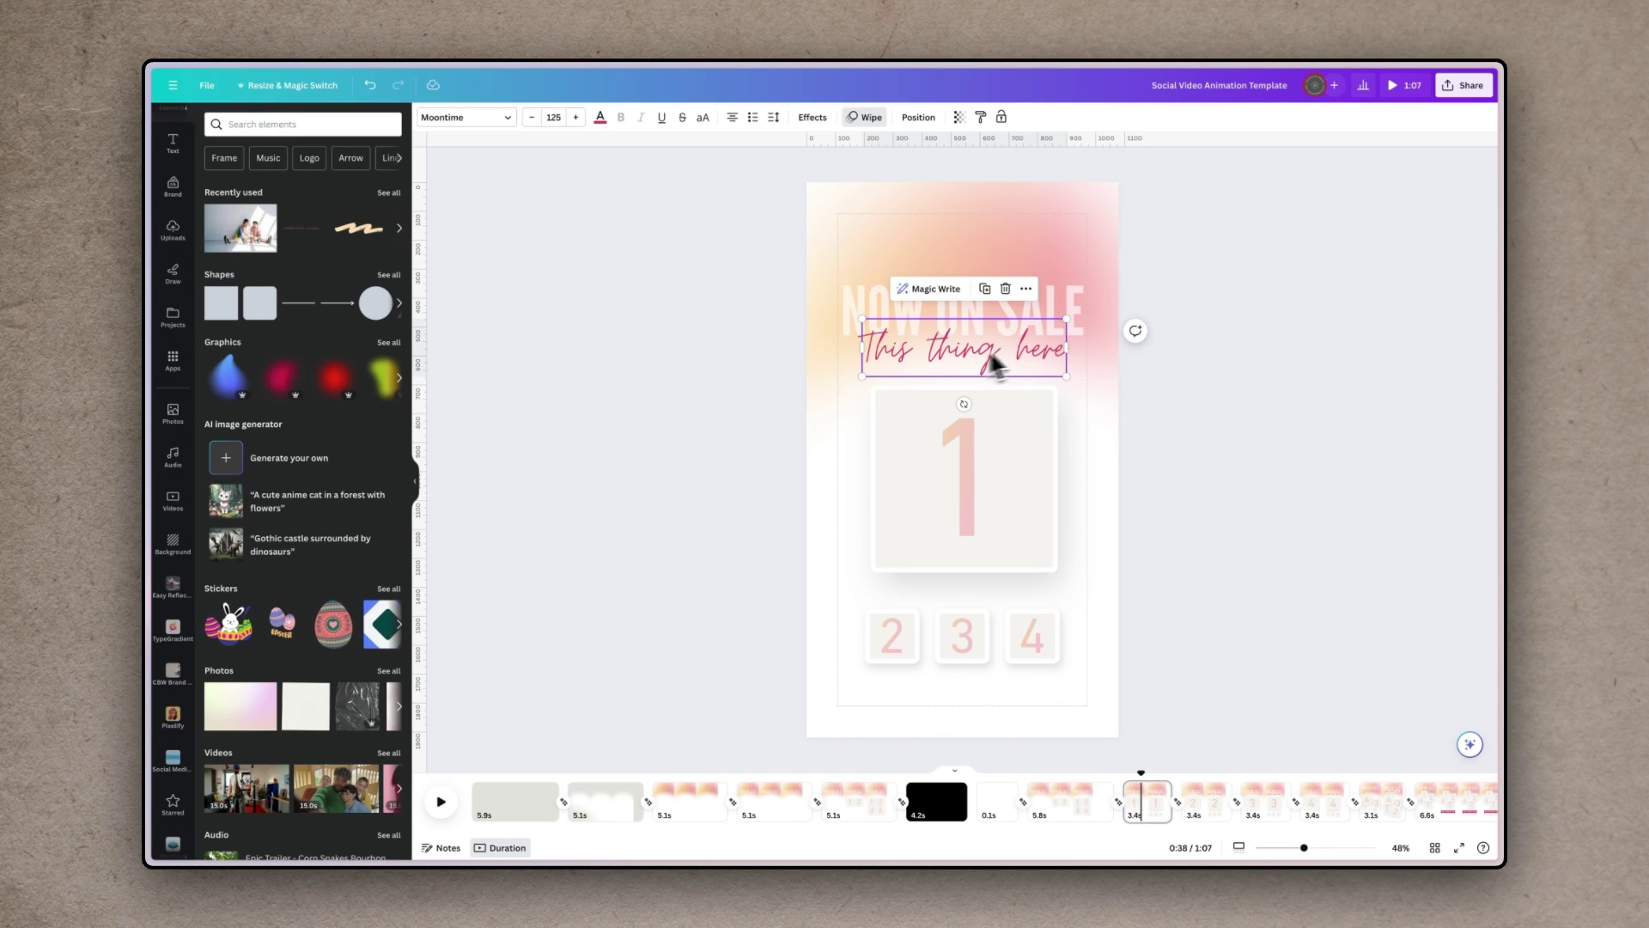
click(1027, 289)
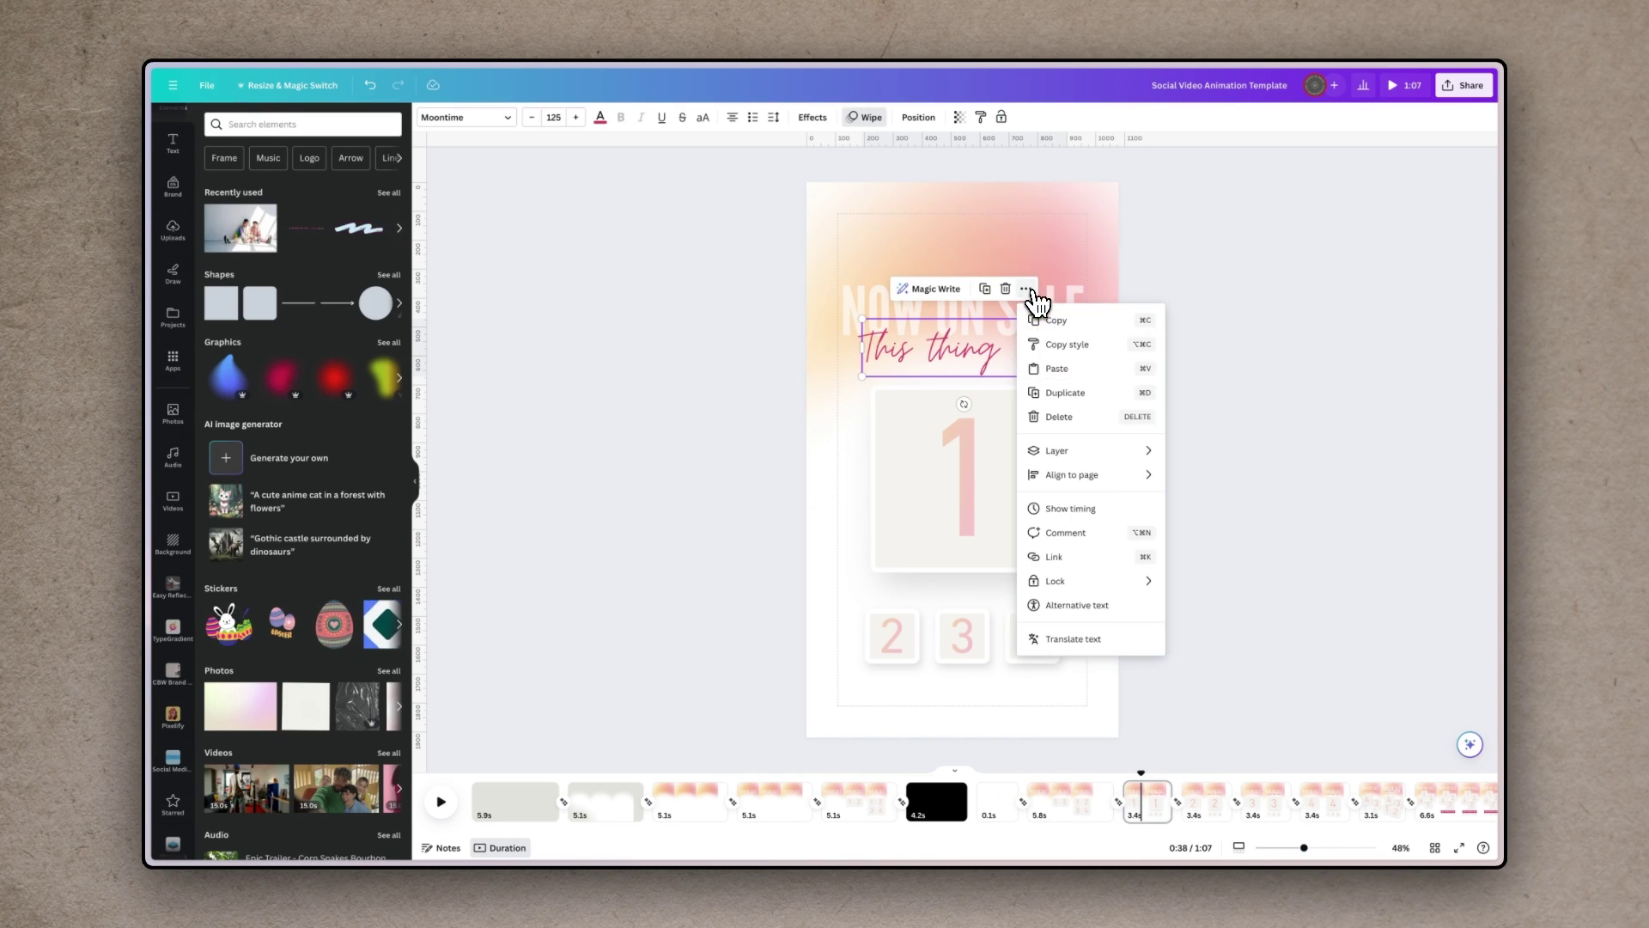
click(1076, 511)
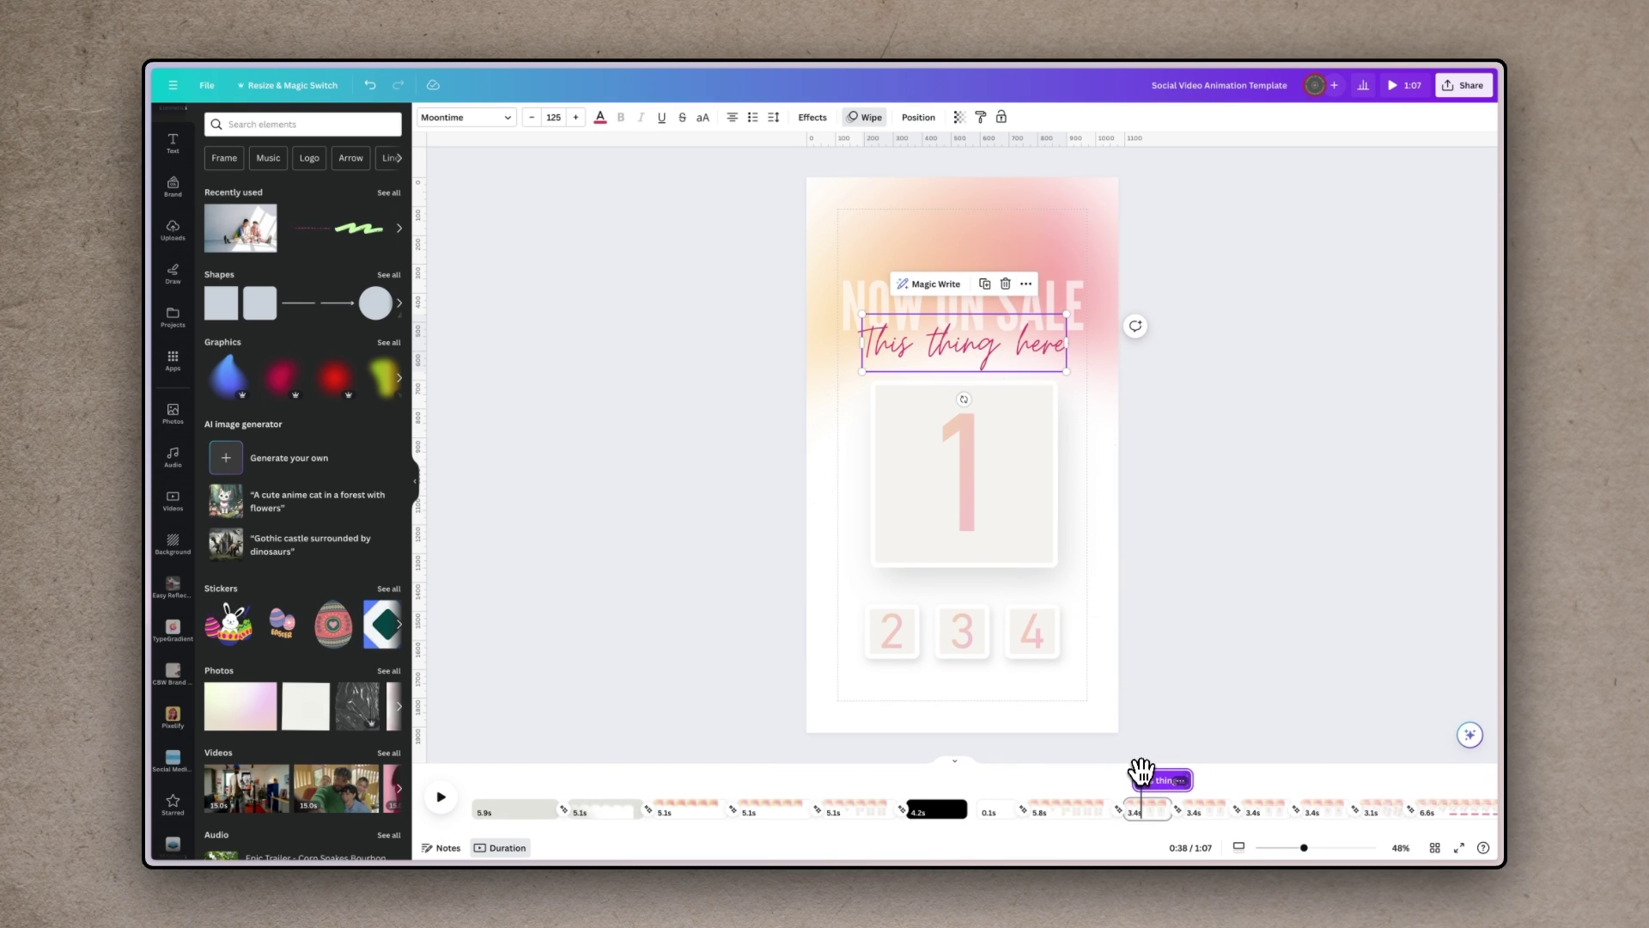
drag(1140, 764, 1140, 761)
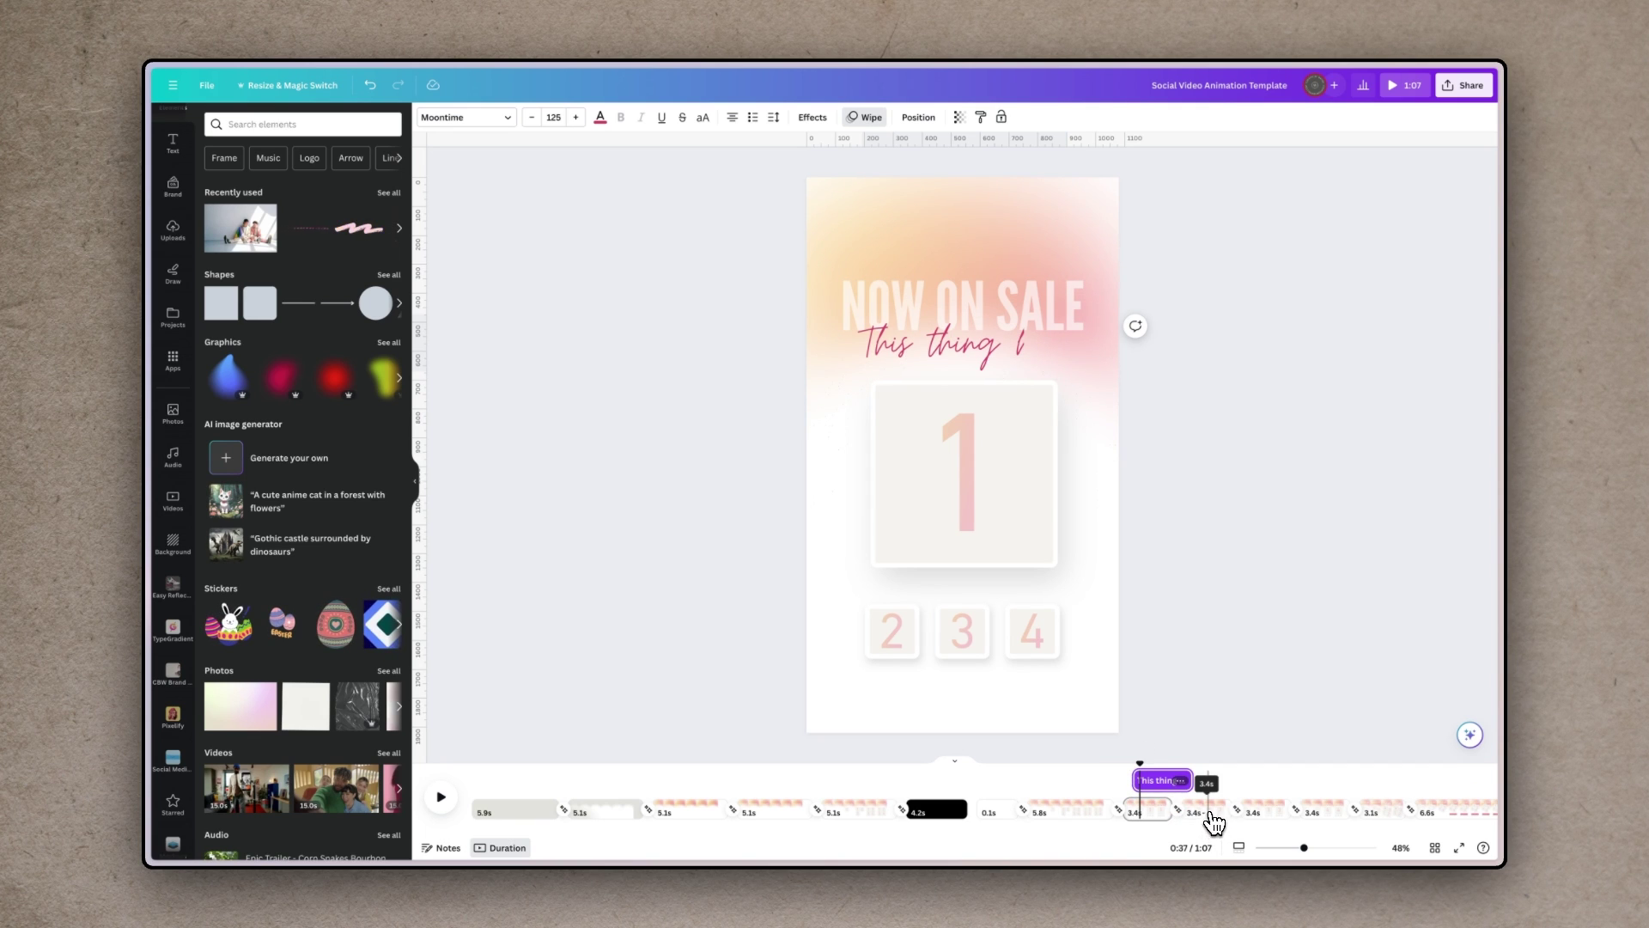
View pages 10, 11 and 12 in turn to examine how each features the large card 2, 3 and 4
click(1208, 810)
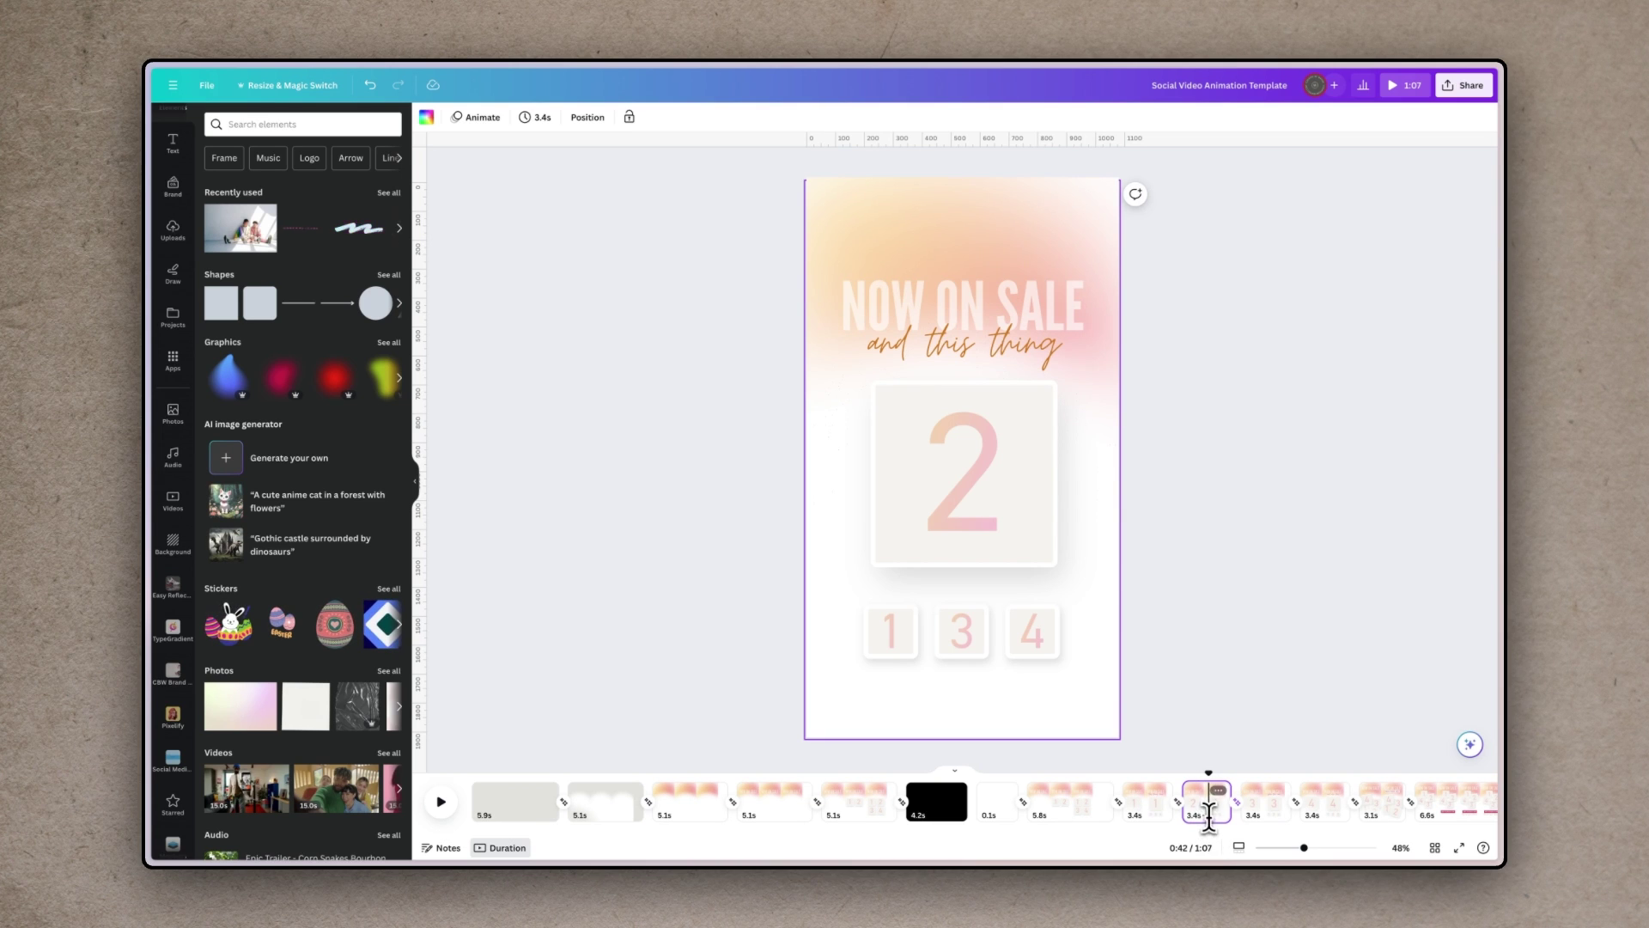
click(1267, 820)
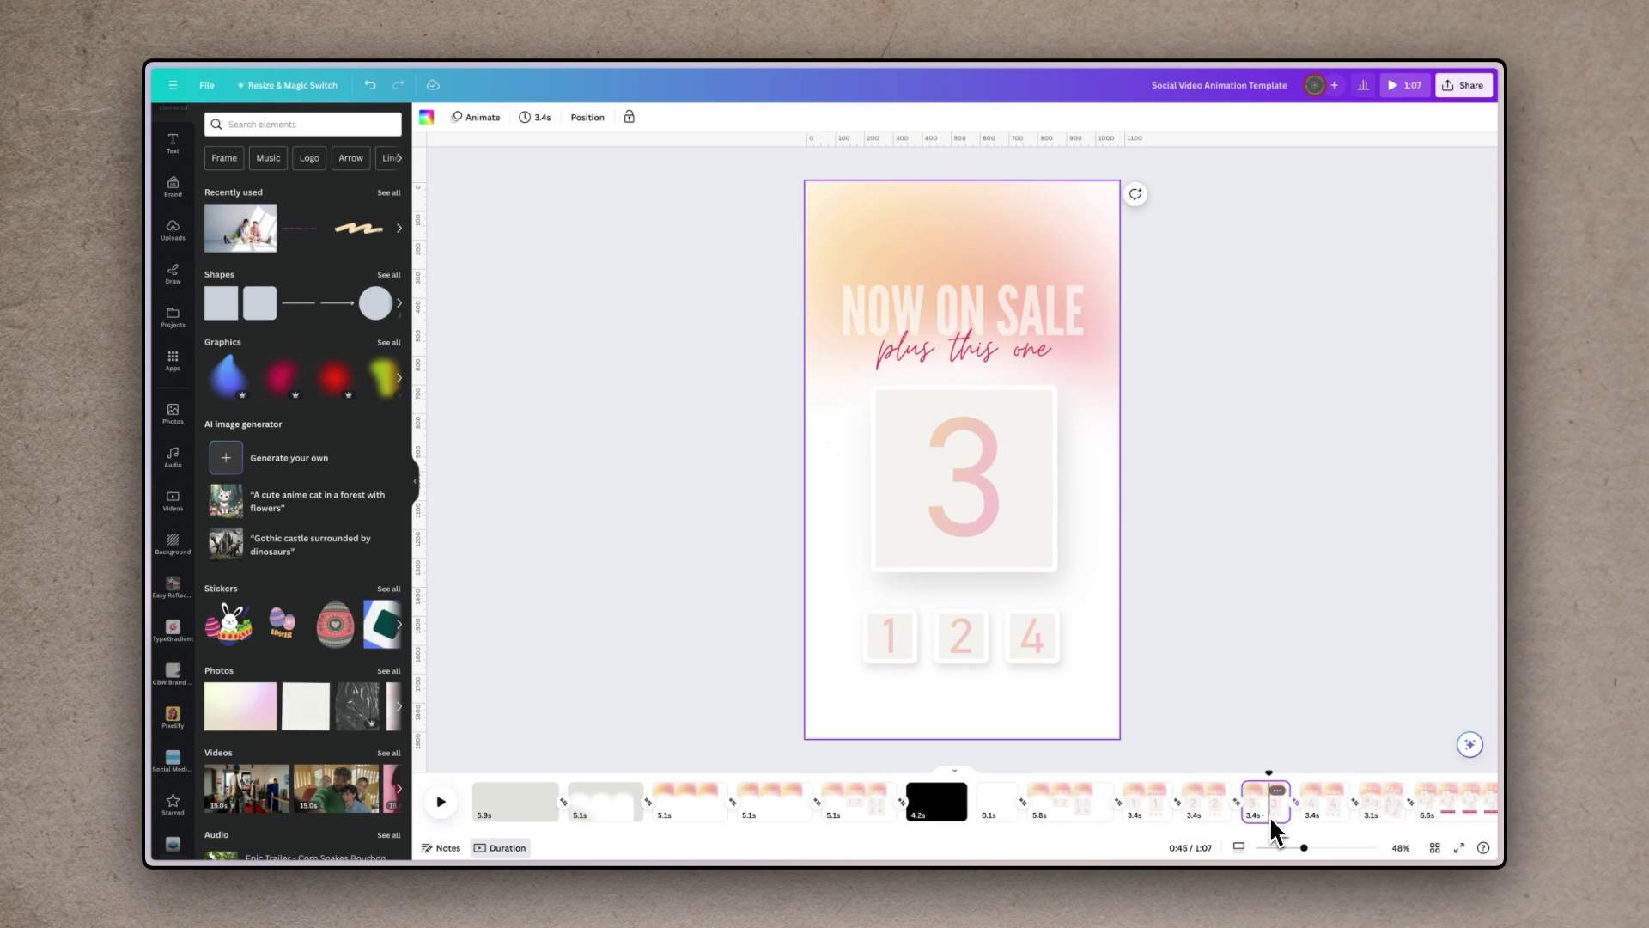
click(1328, 826)
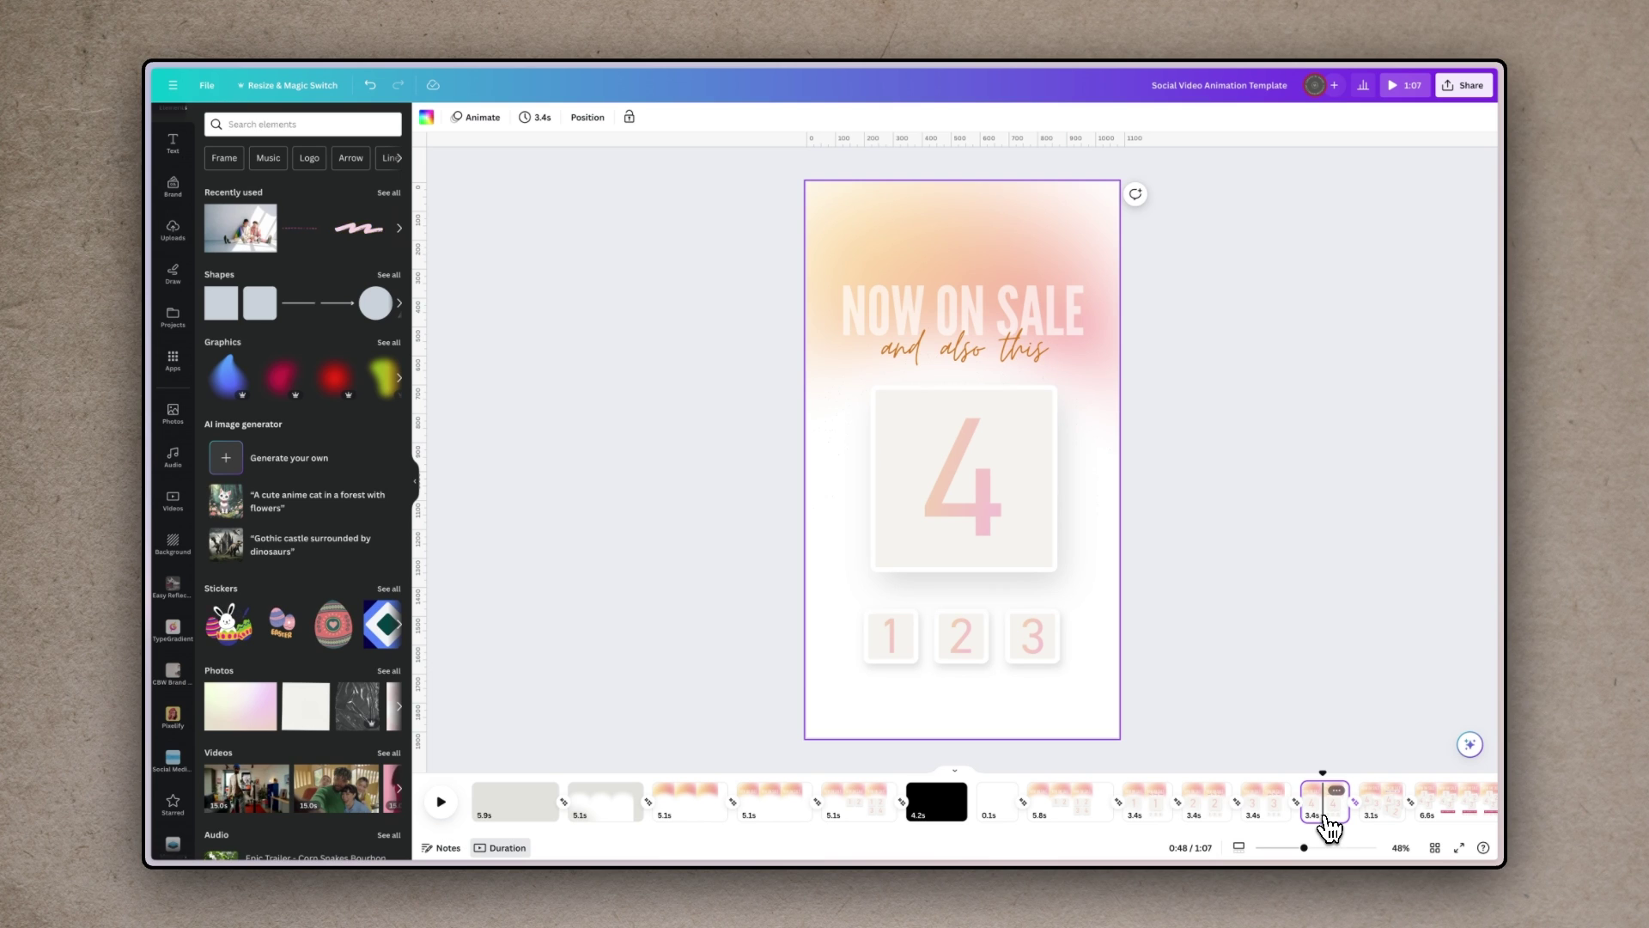
Add four horizontal guides on page 12, aligned with the upper and lower edges of the large card and of the small card row
click(1252, 441)
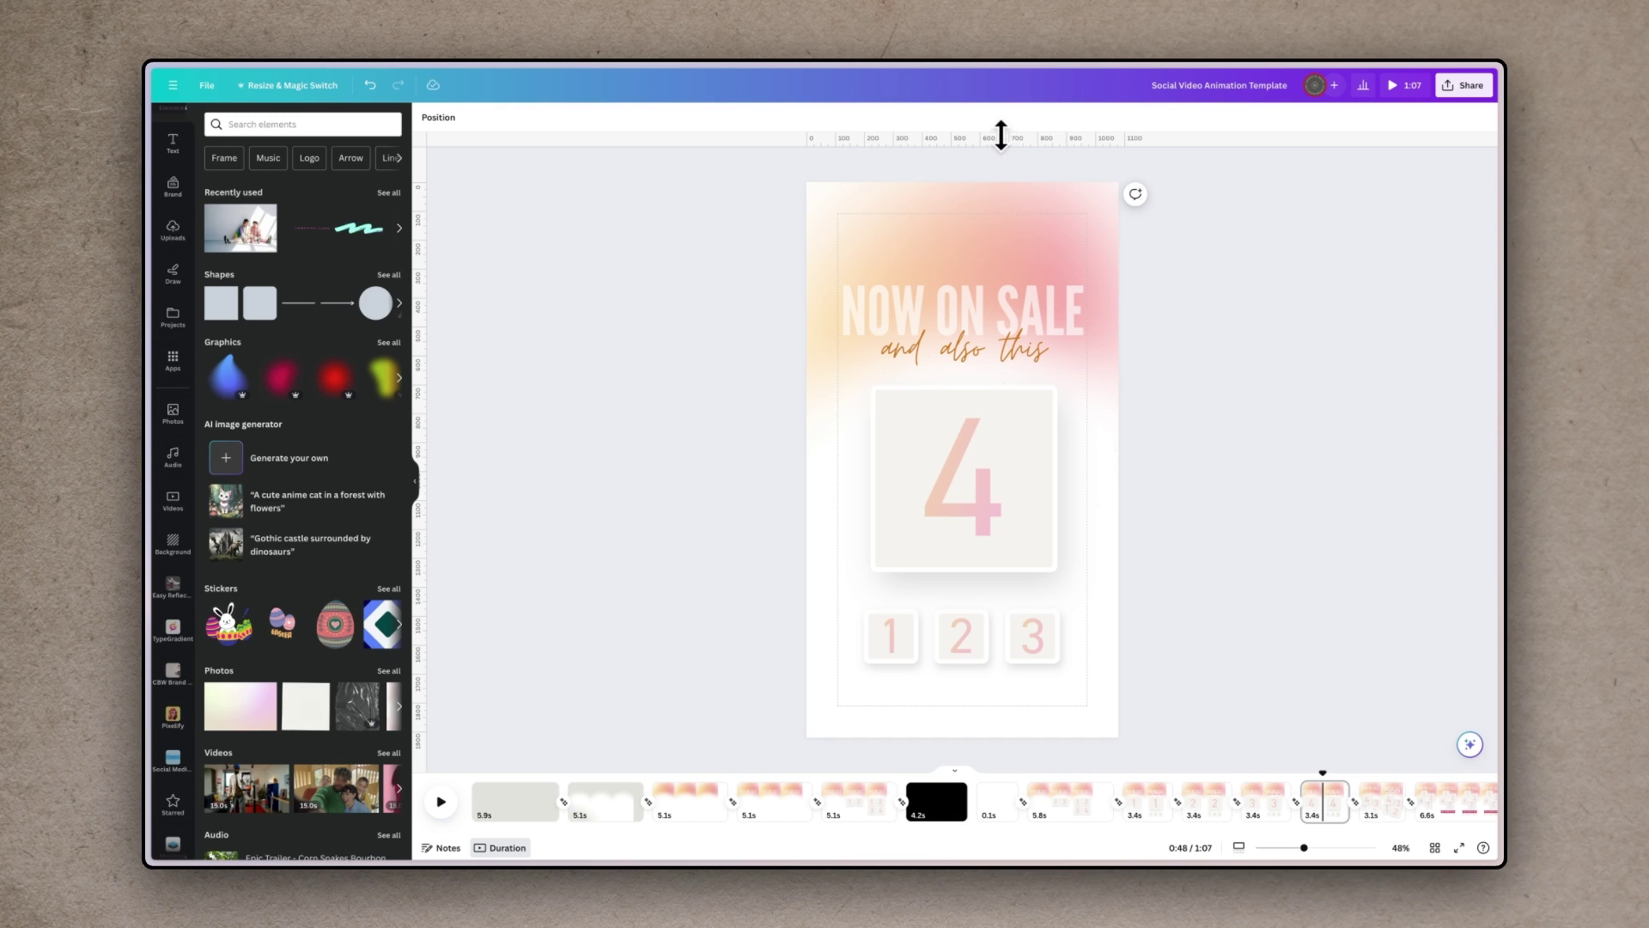
drag(1013, 136, 1022, 385)
drag(1079, 137, 1103, 572)
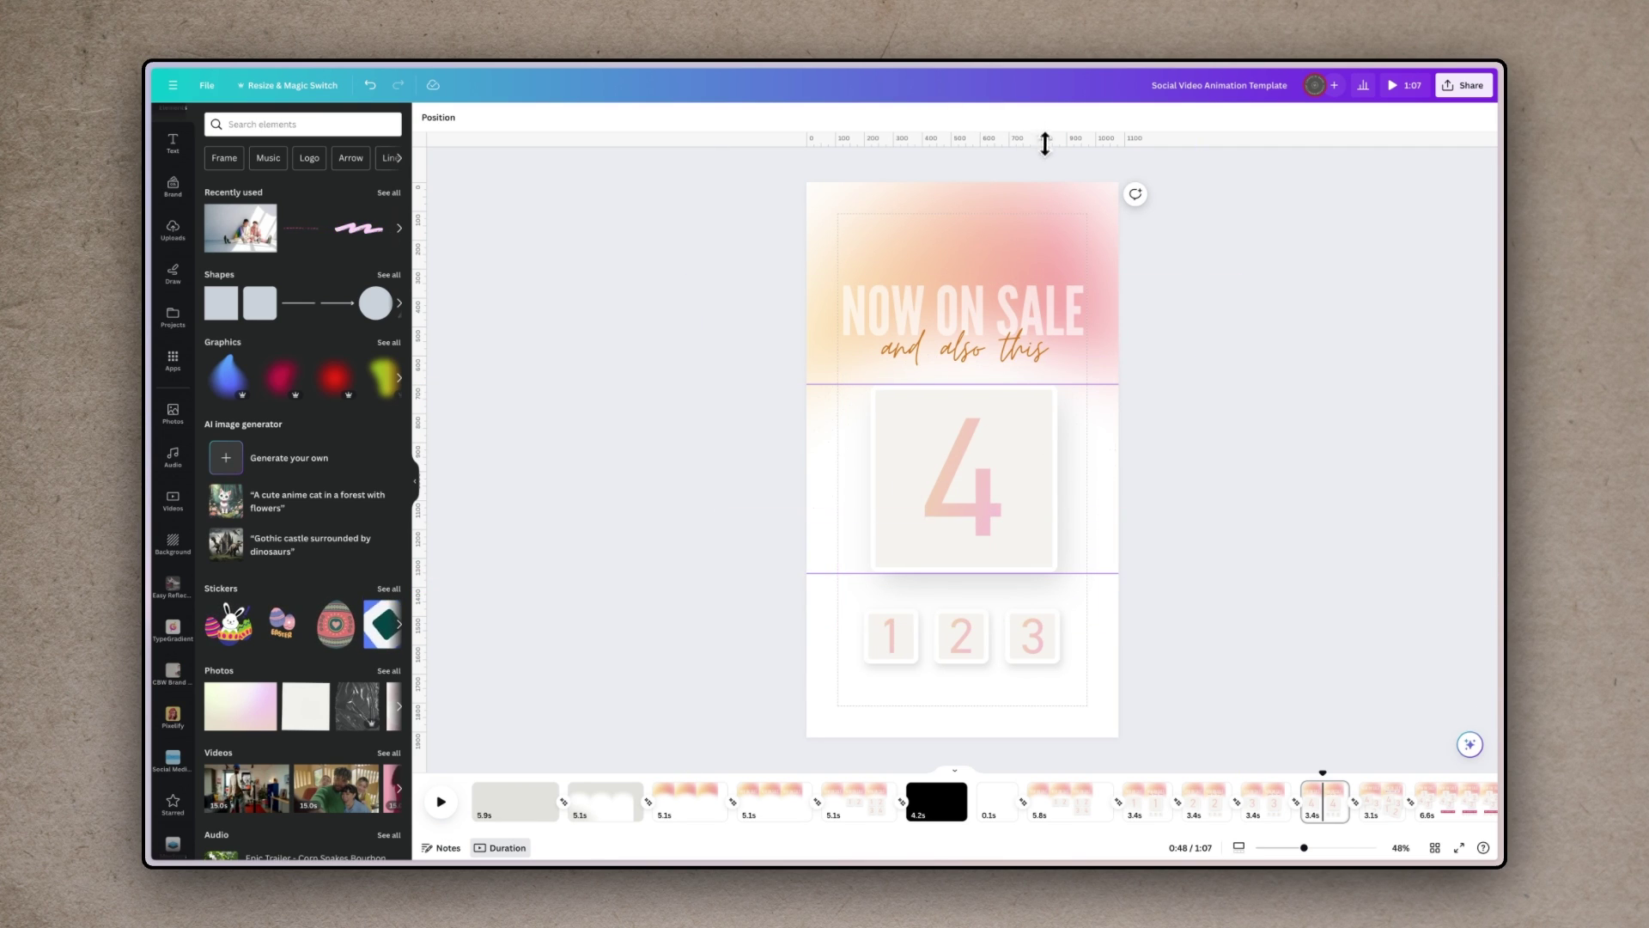
drag(1046, 143, 1148, 608)
drag(1169, 141, 1214, 665)
Select the small card 1 group on page 12 through its layers and show its size and position values
click(915, 661)
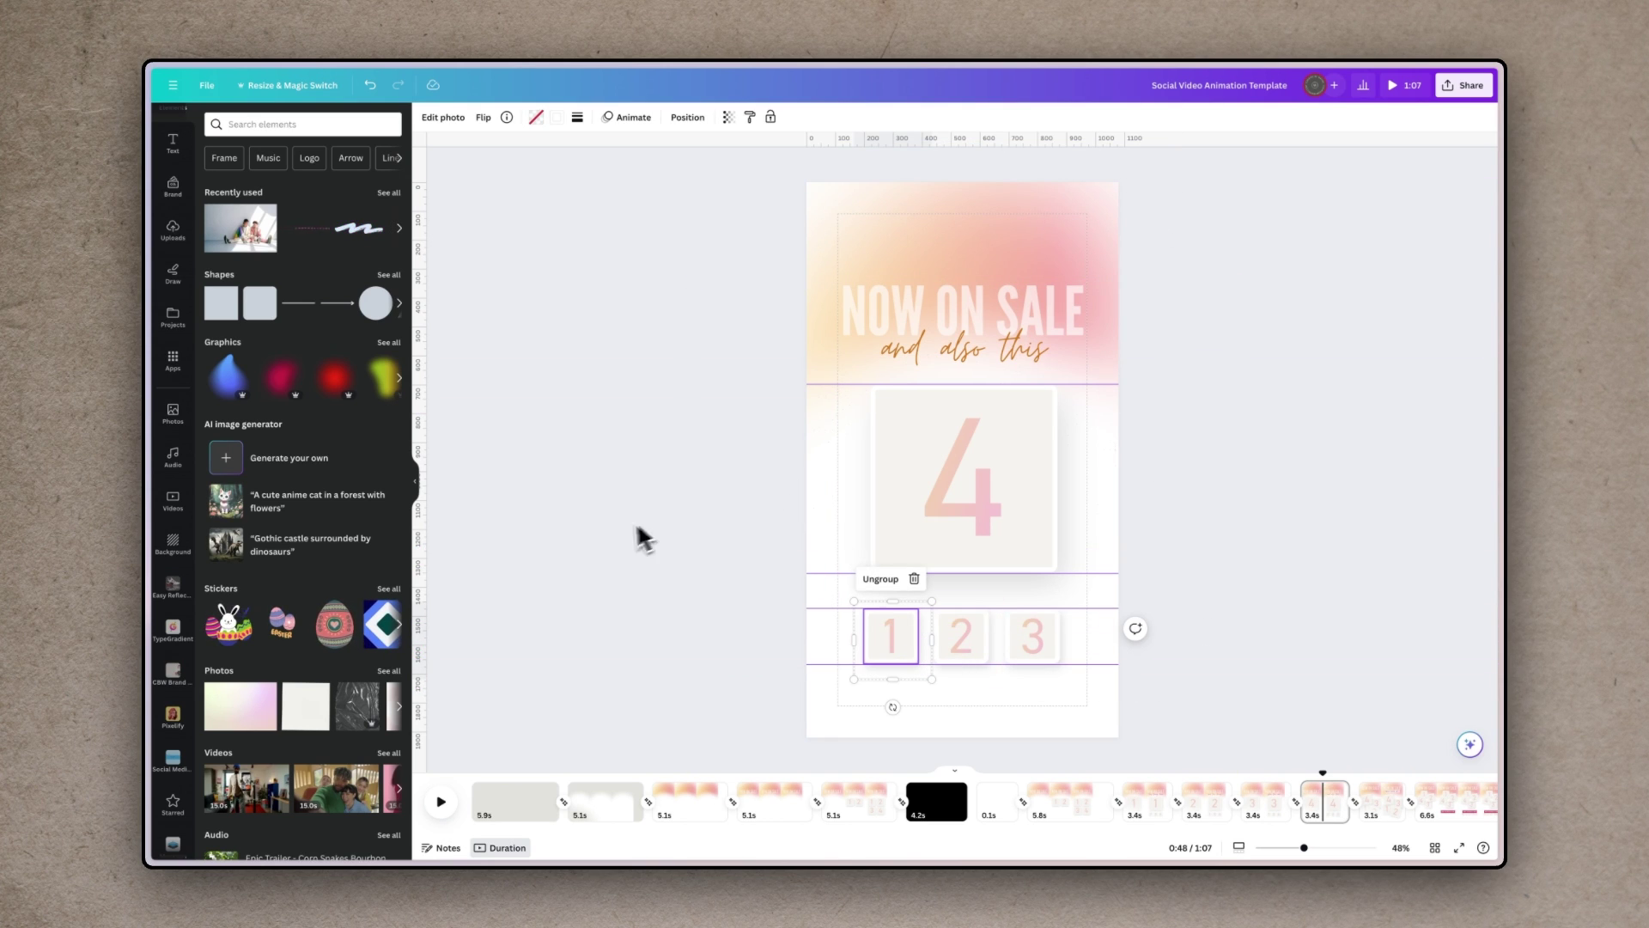
click(690, 118)
key(Escape)
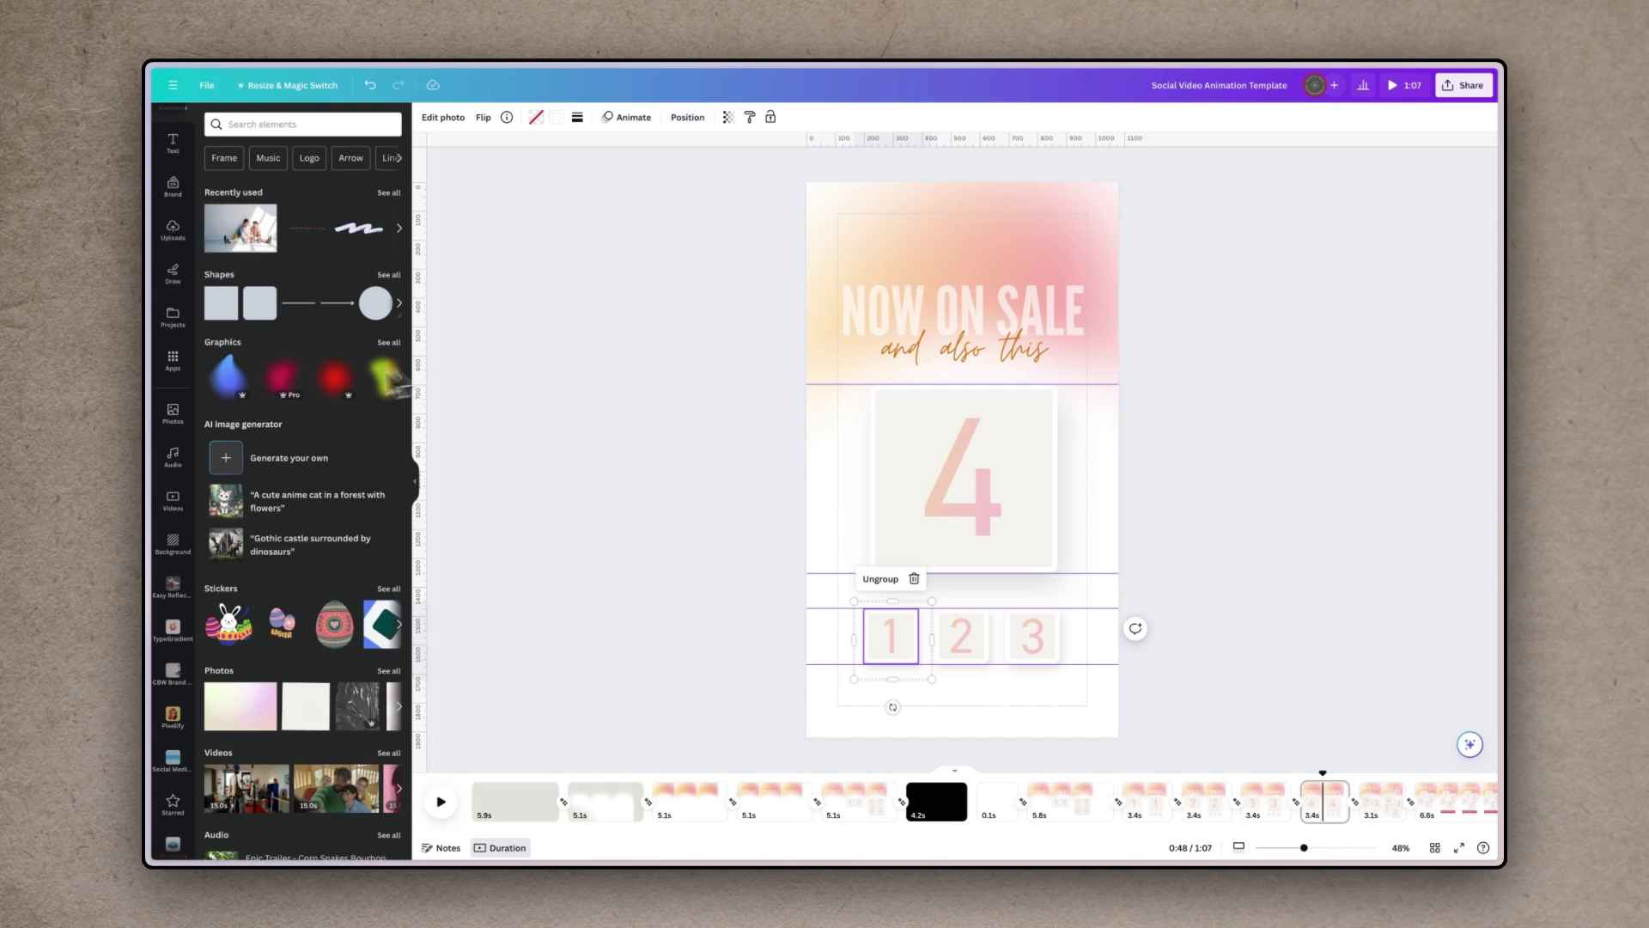
click(689, 118)
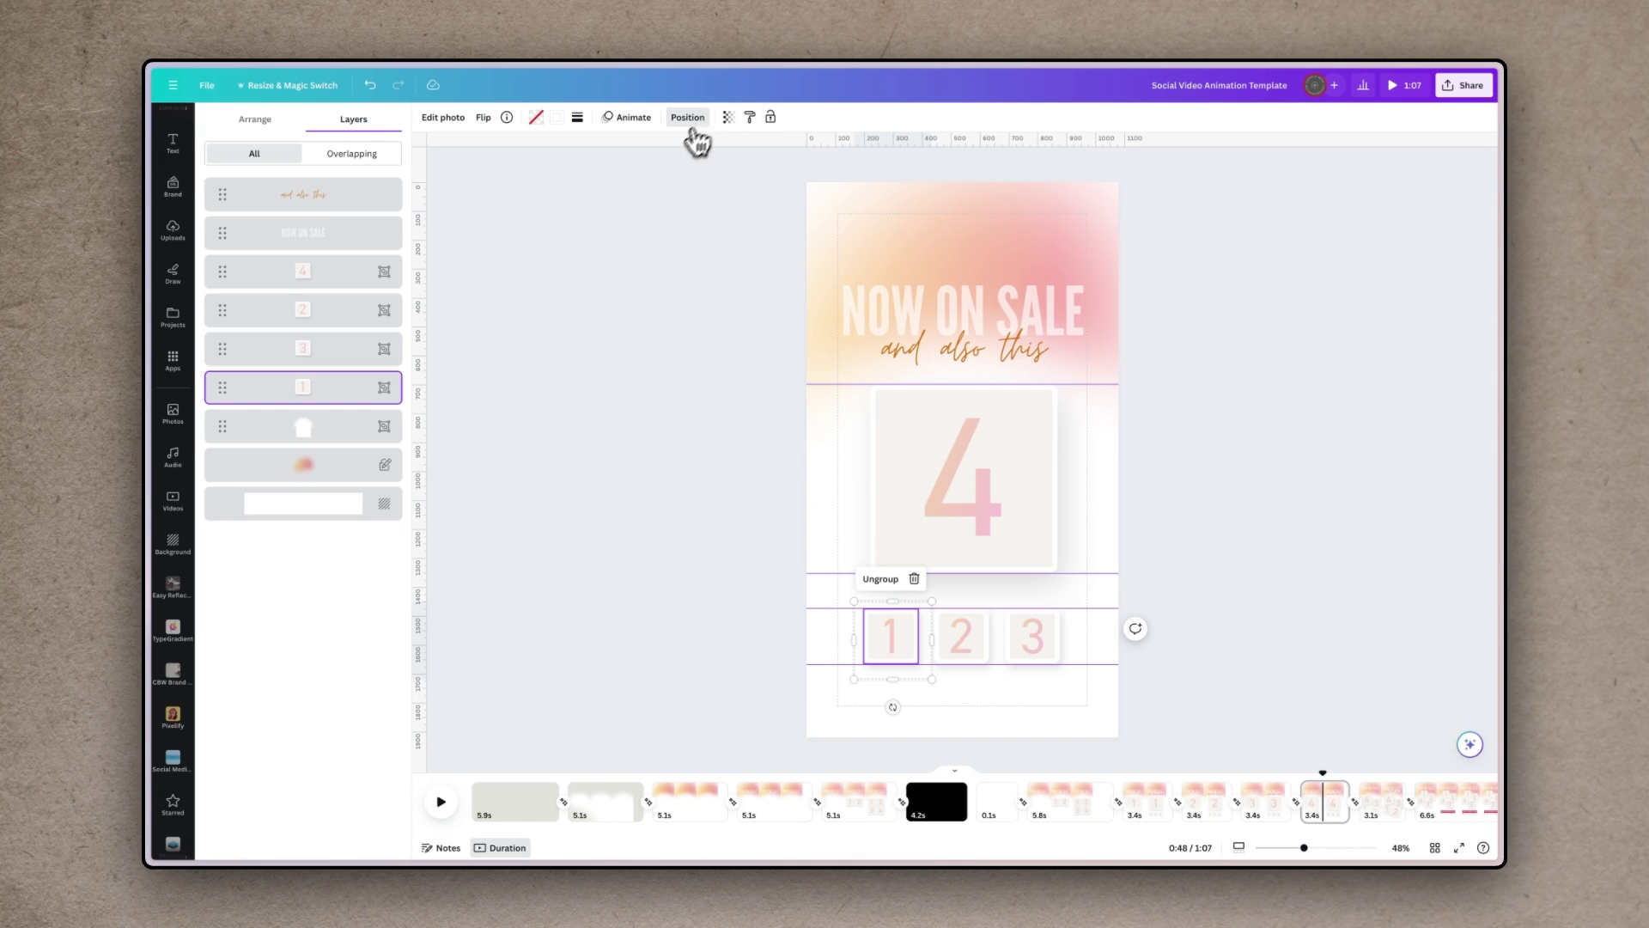
click(330, 394)
click(256, 127)
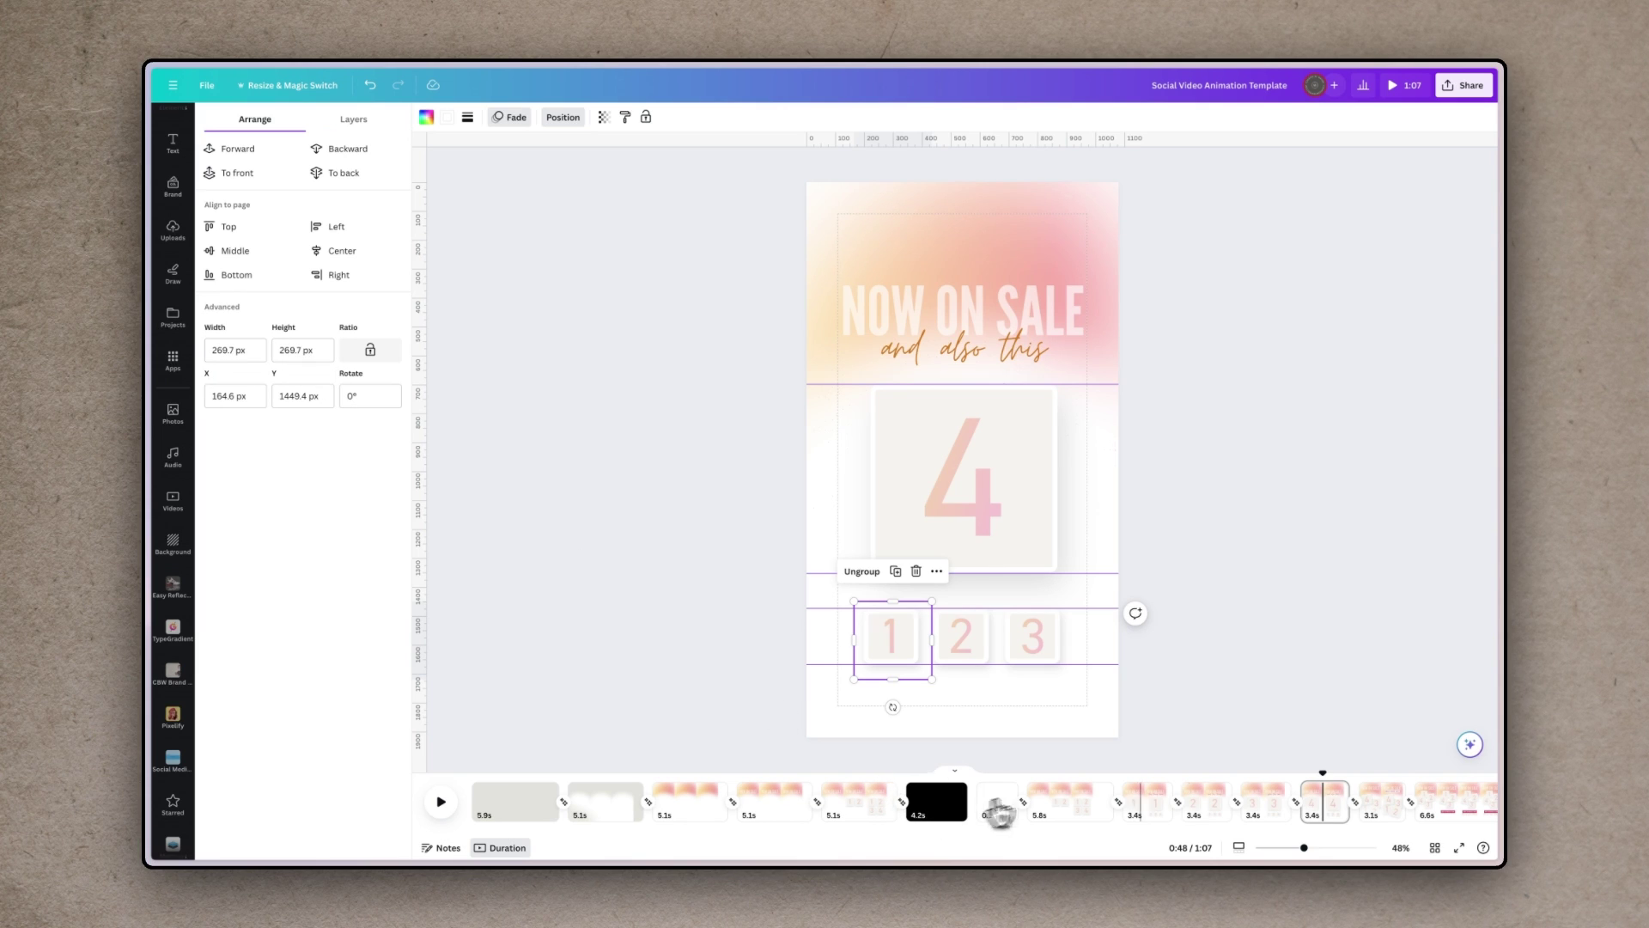
Scrub through the video from page 8 to page 14 to examine how the cards move between layouts
click(1082, 826)
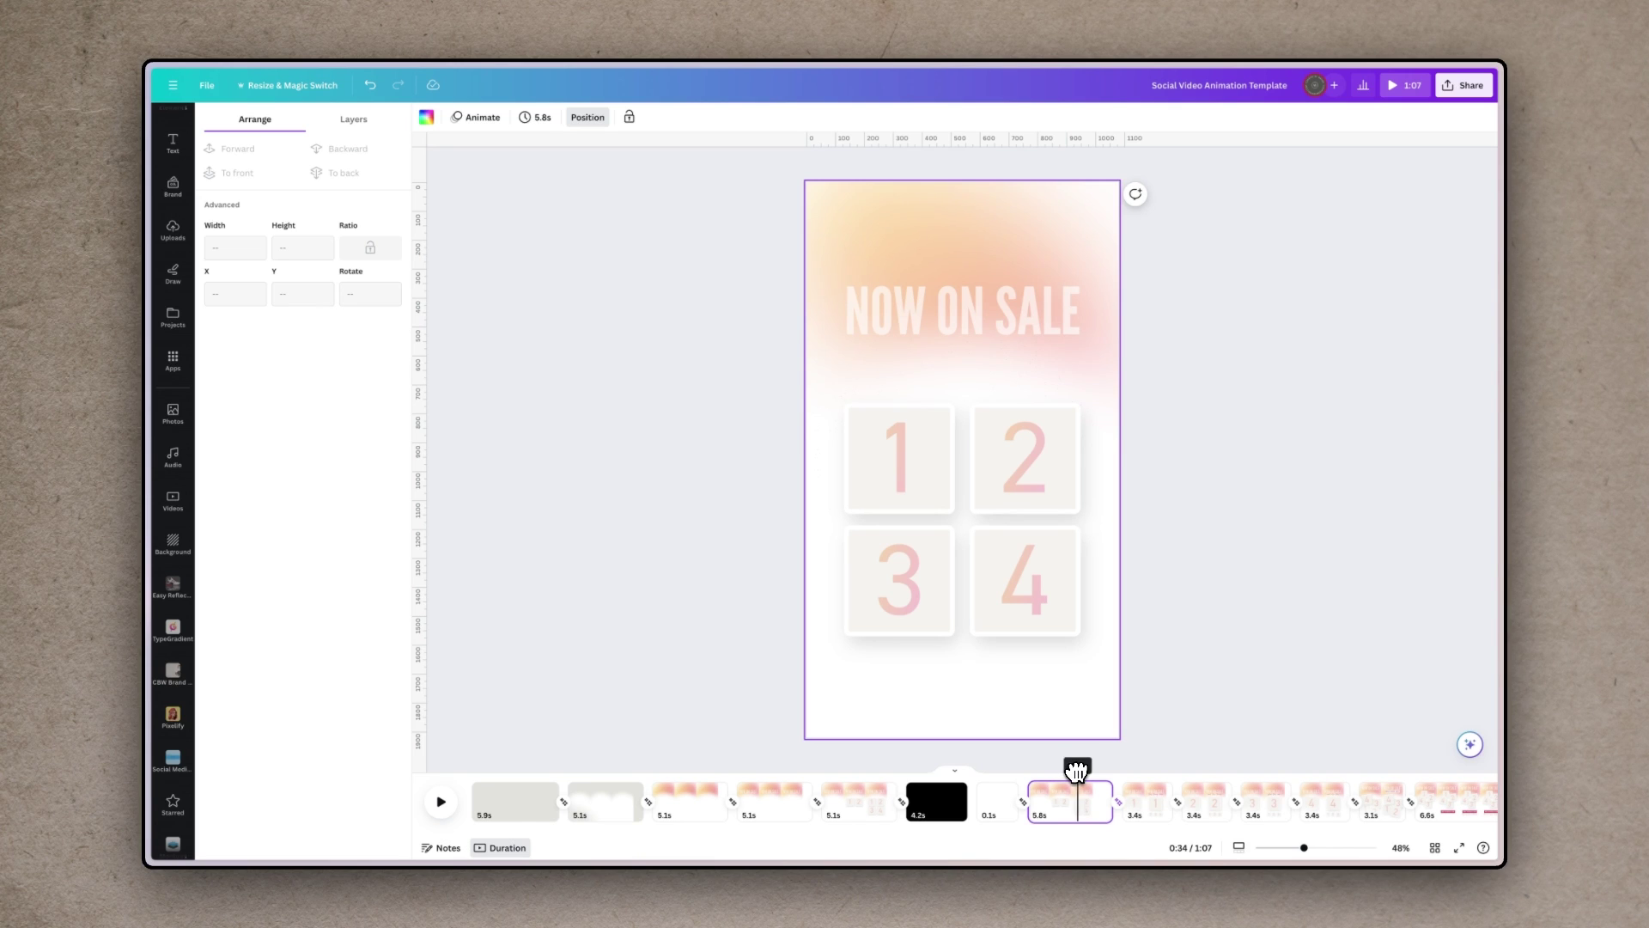
drag(1082, 770, 1320, 770)
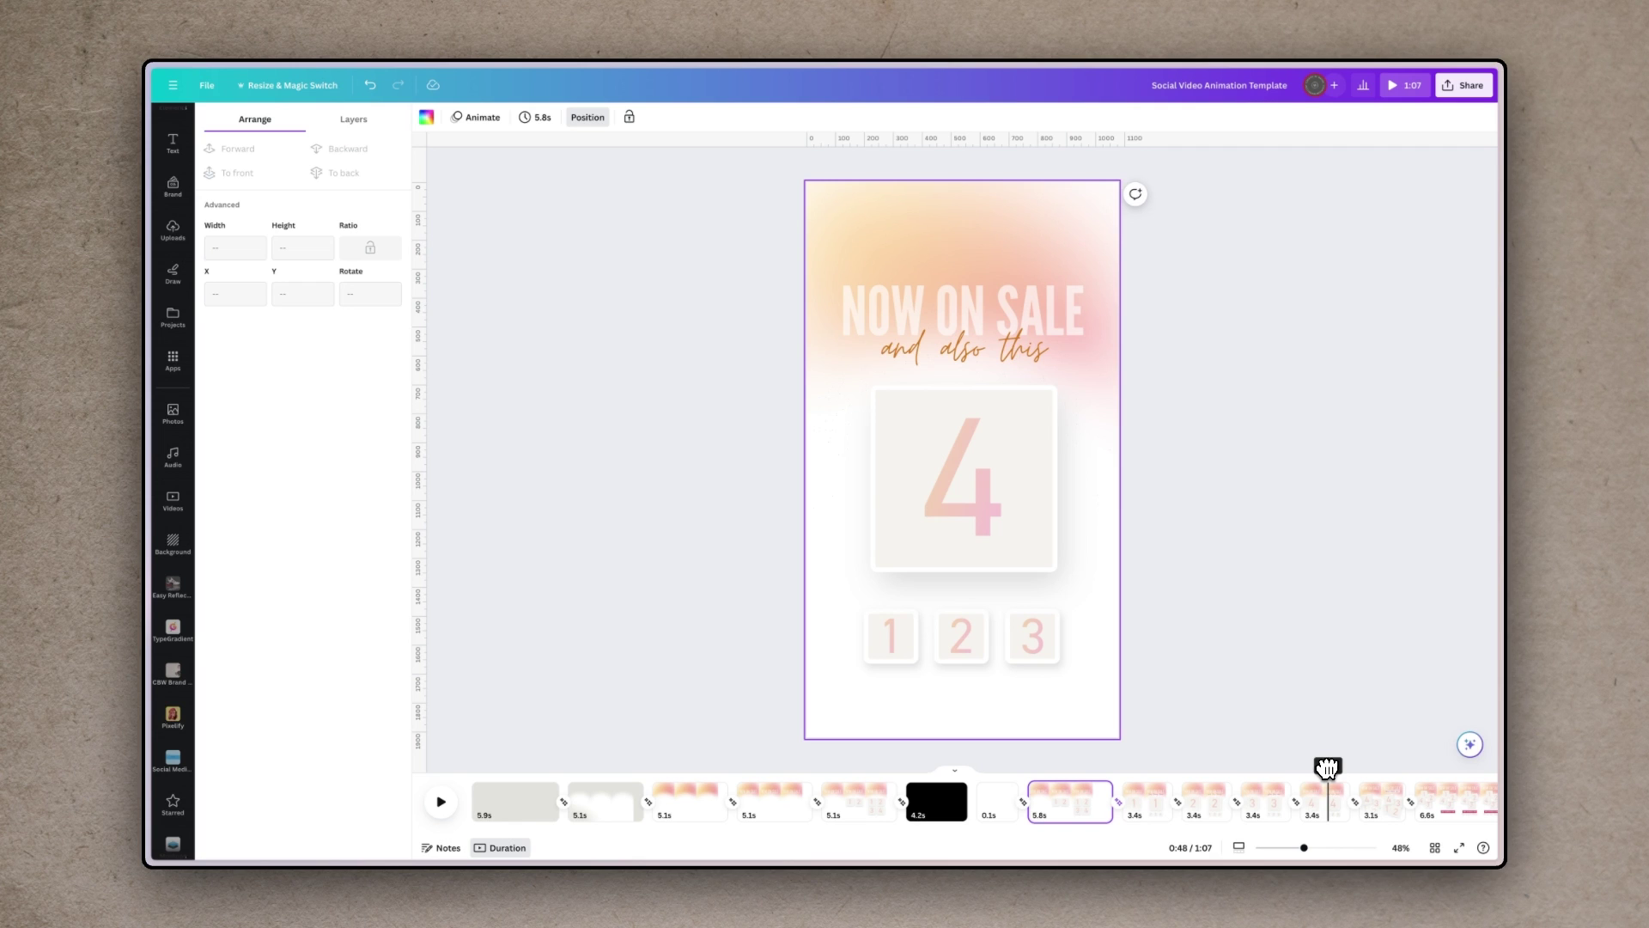
drag(1337, 764, 1381, 770)
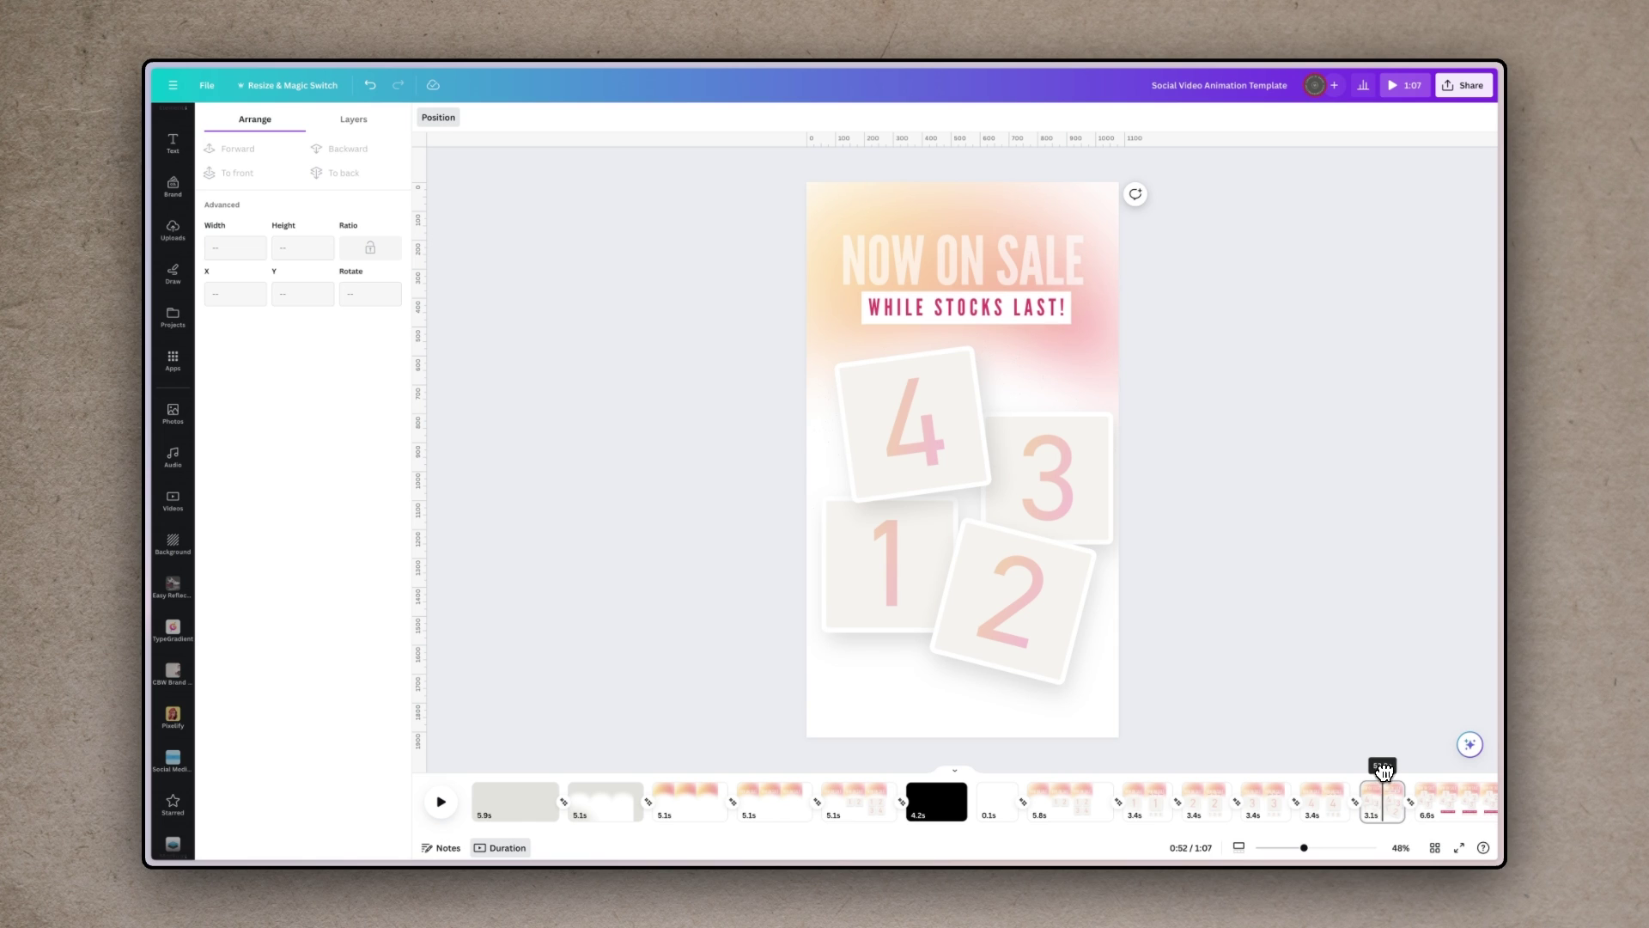
scroll(1235, 796, right, 3)
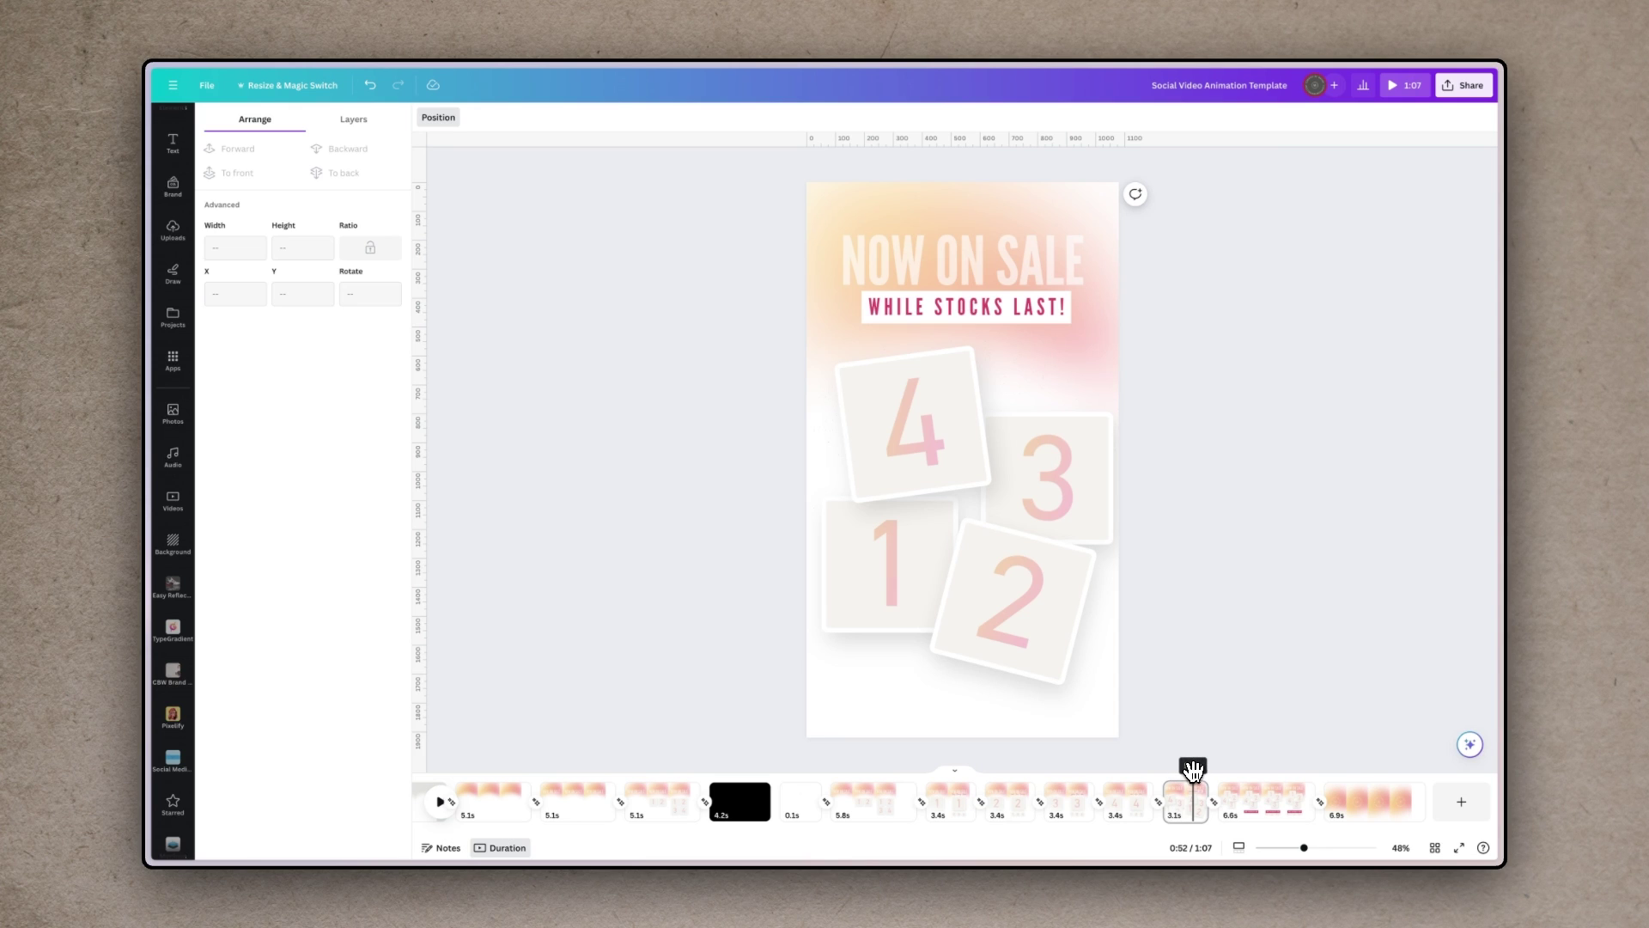
drag(1197, 769, 1244, 761)
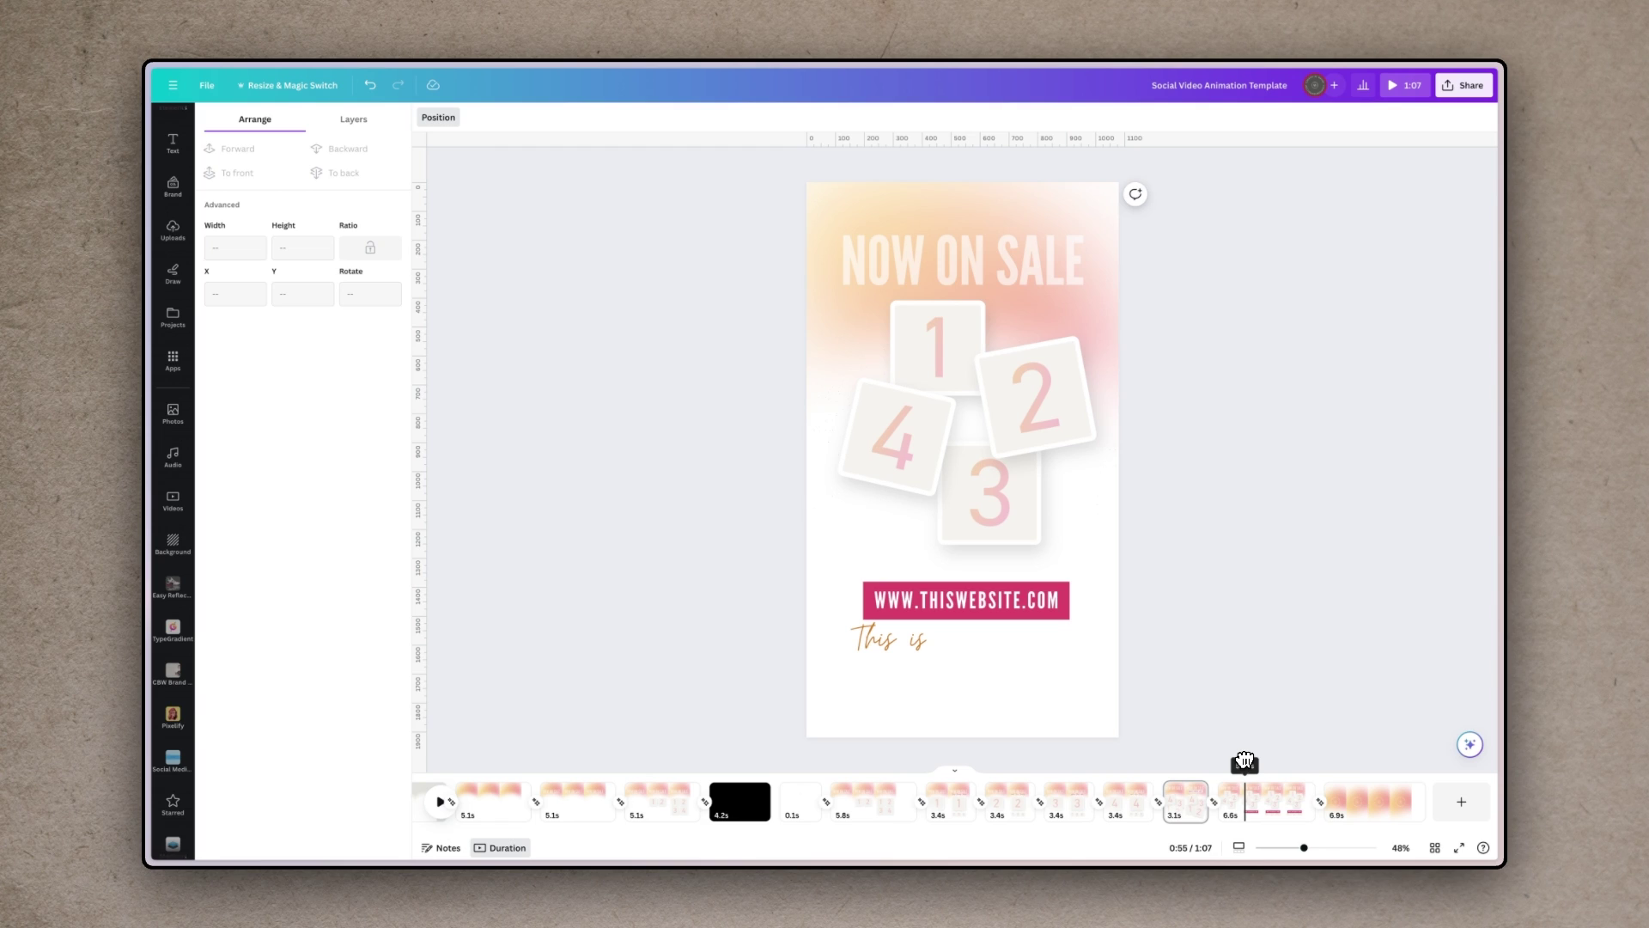